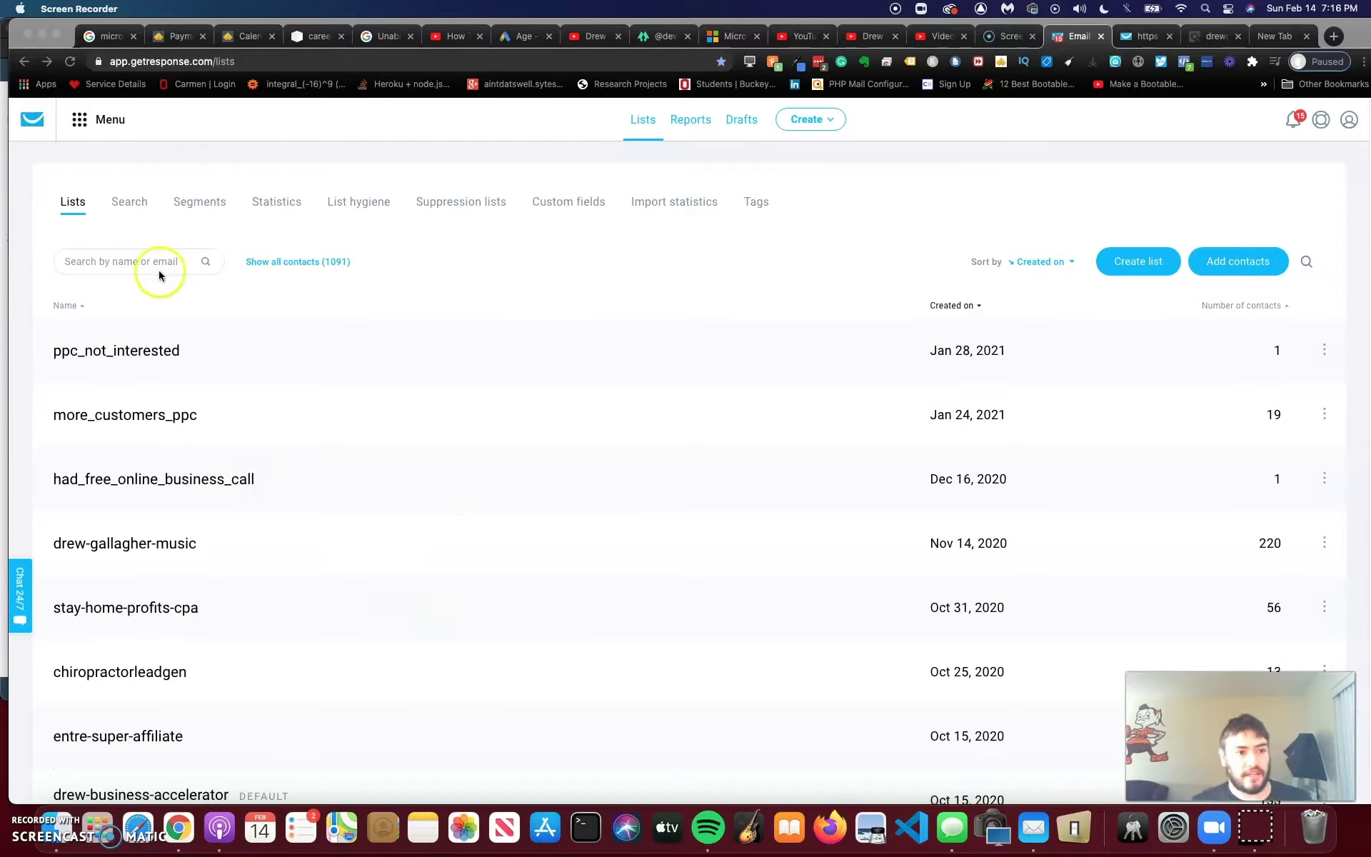
Step: Create a new contact list named tedsoffer
{"action": "left_click", "coordinate": [1125, 261]}
{"action": "left_click", "coordinate": [1118, 261]}
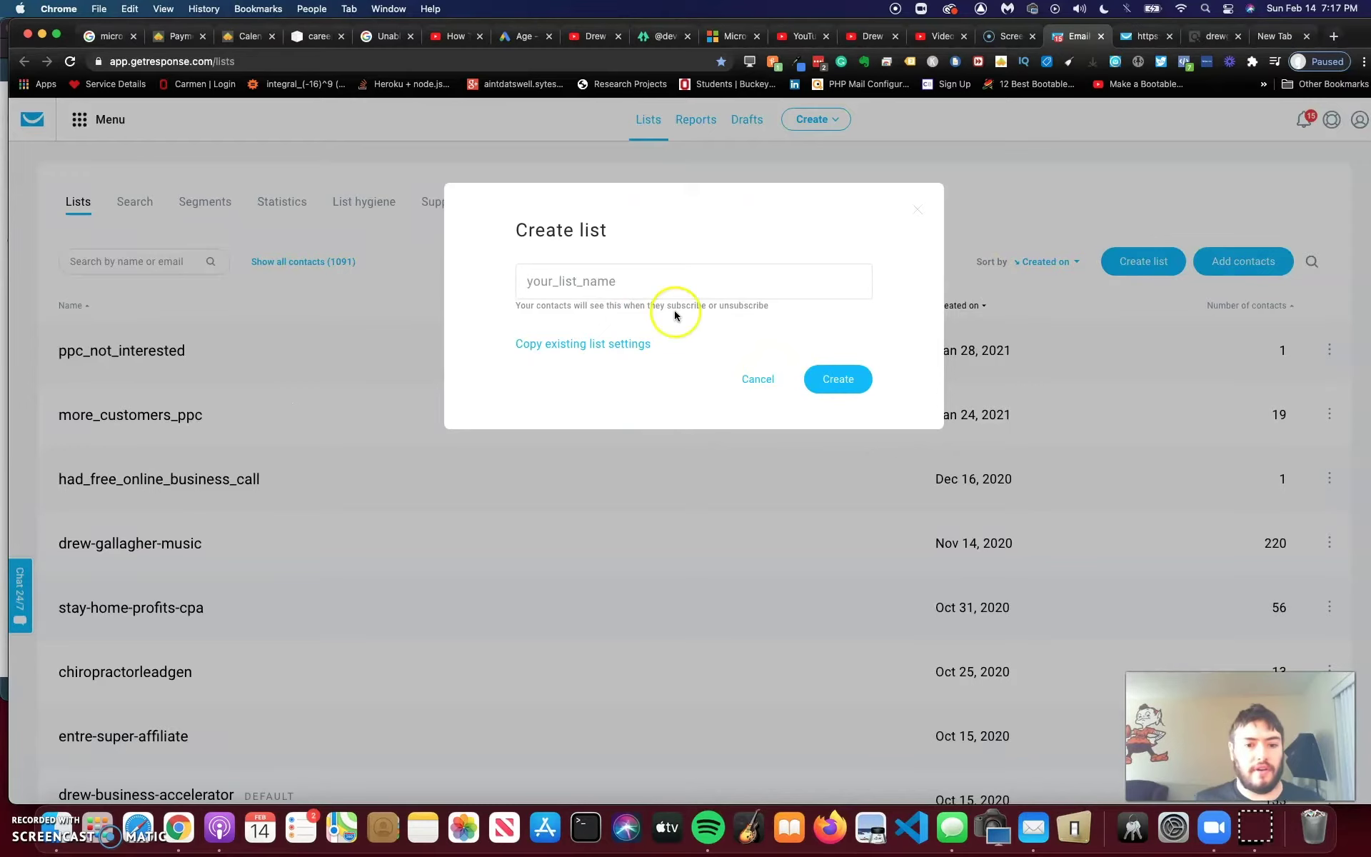
{"action": "left_click", "coordinate": [650, 287]}
{"action": "type", "text": "tedsoffer"}
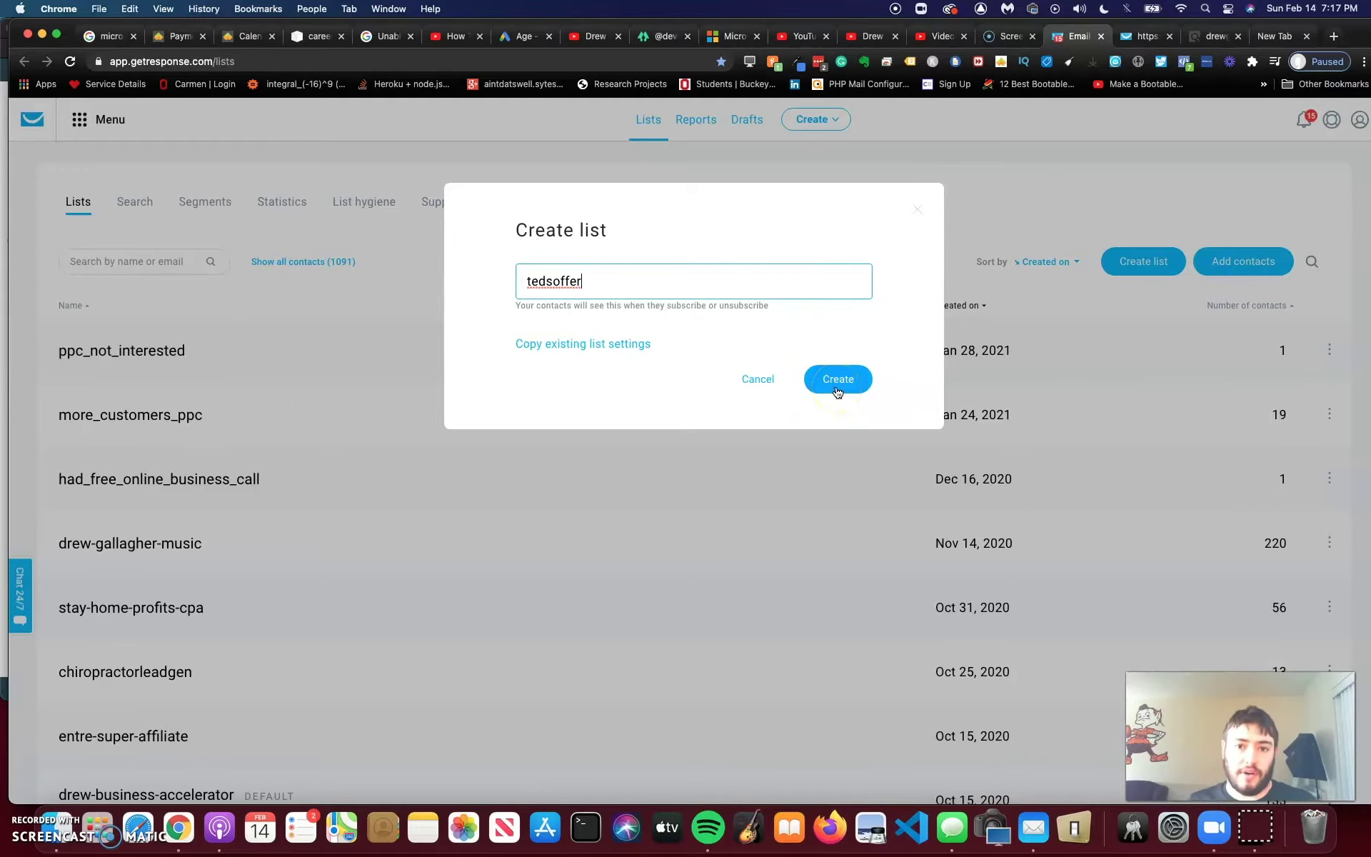
{"action": "left_click", "coordinate": [836, 385]}
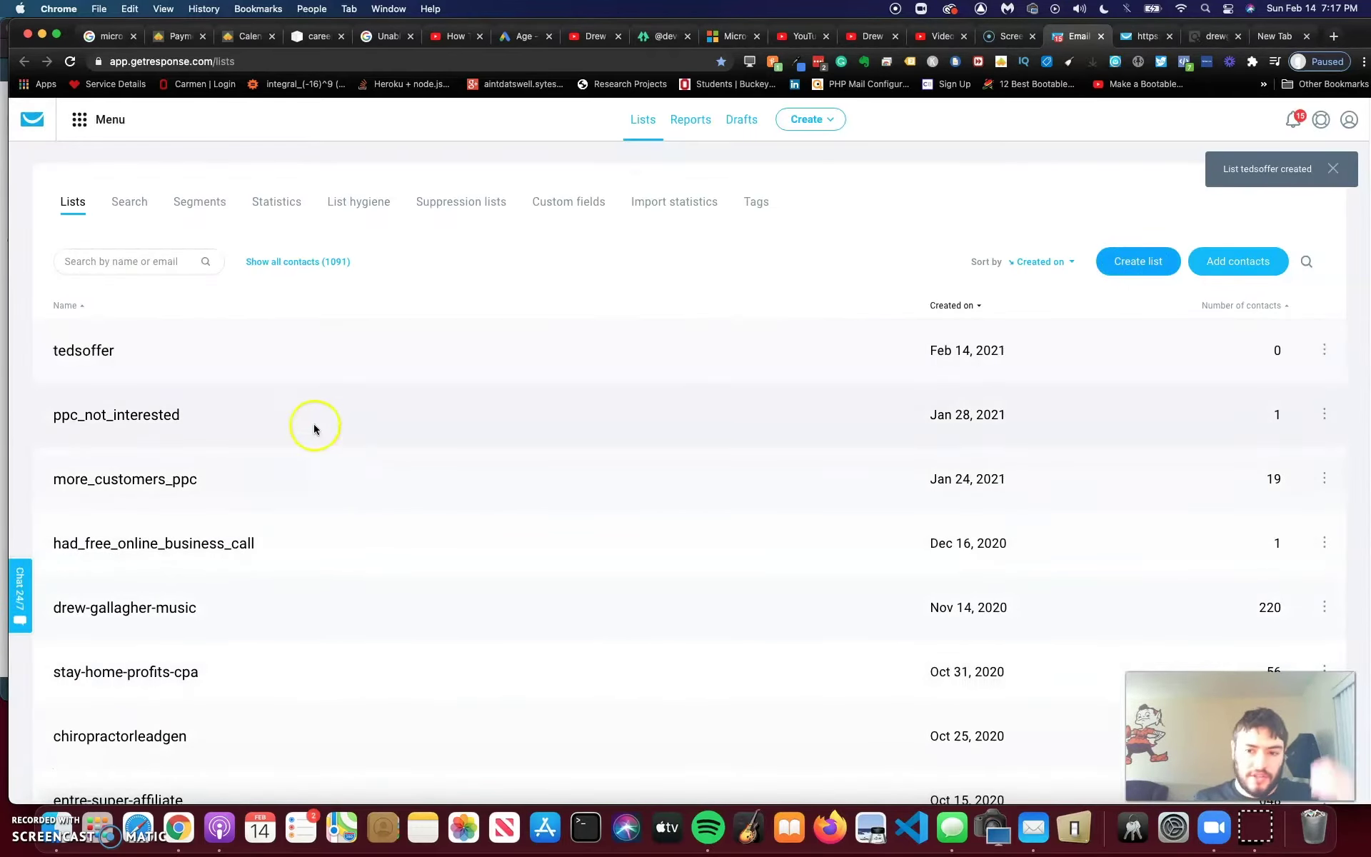
Step: Open the tedsoffer list's settings and review its general and subscription options
{"action": "left_click", "coordinate": [1324, 350]}
{"action": "left_click", "coordinate": [1324, 351]}
{"action": "left_click", "coordinate": [1303, 352]}
{"action": "left_click", "coordinate": [1219, 415]}
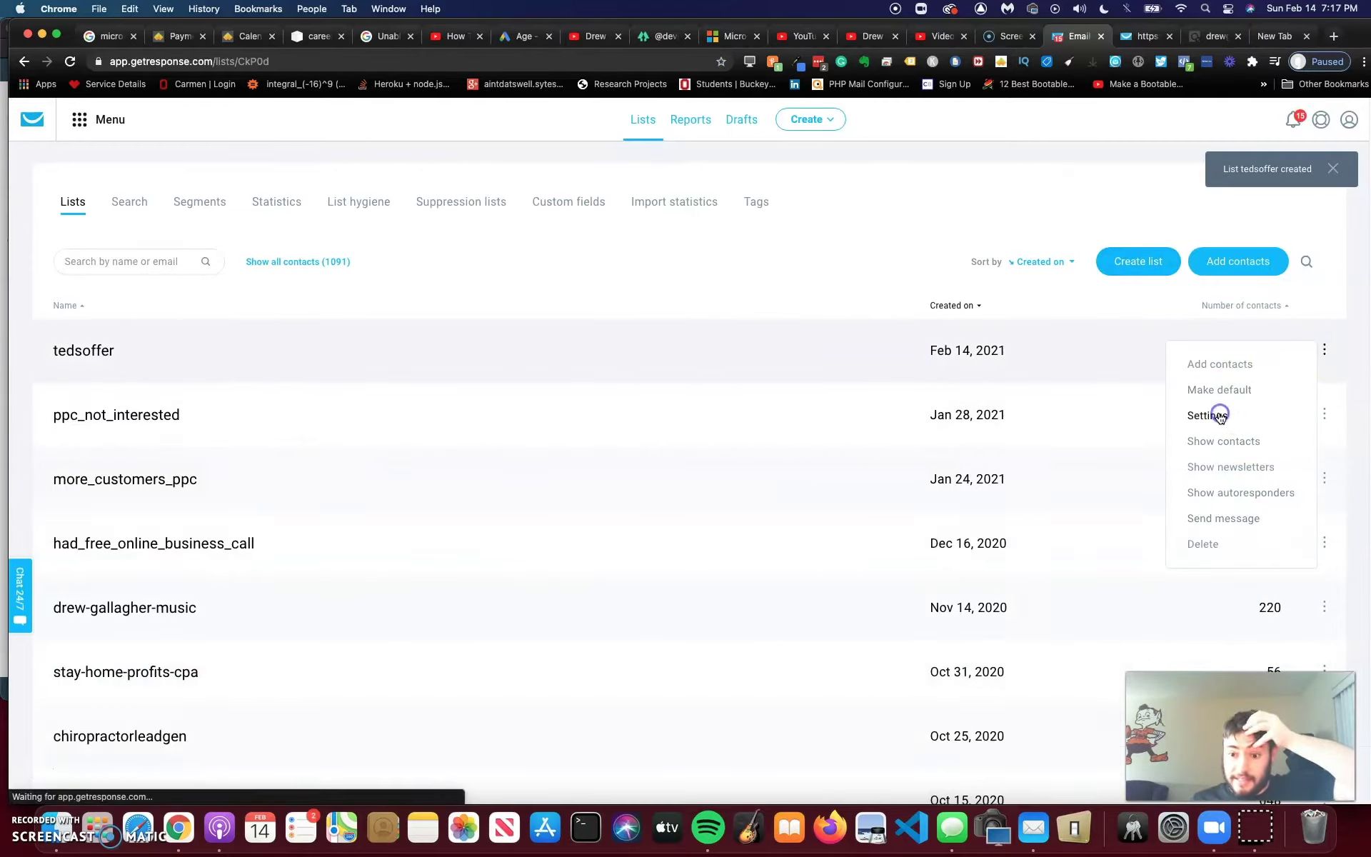
{"action": "scroll", "coordinate": [790, 426], "scroll_direction": "down", "scroll_amount": 2}
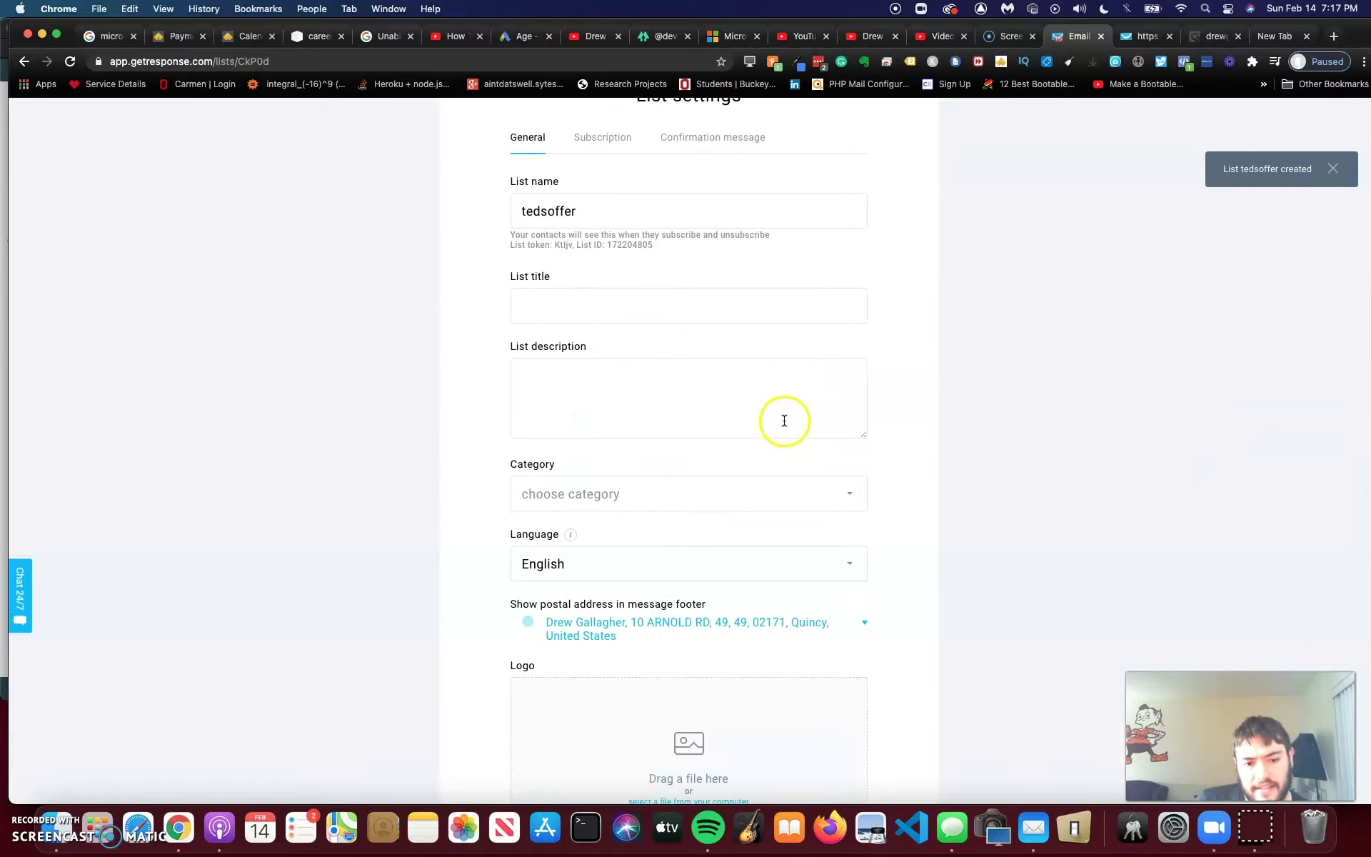
{"action": "scroll", "coordinate": [784, 420], "scroll_direction": "down", "scroll_amount": 4}
{"action": "scroll", "coordinate": [629, 461], "scroll_direction": "up", "scroll_amount": 6}
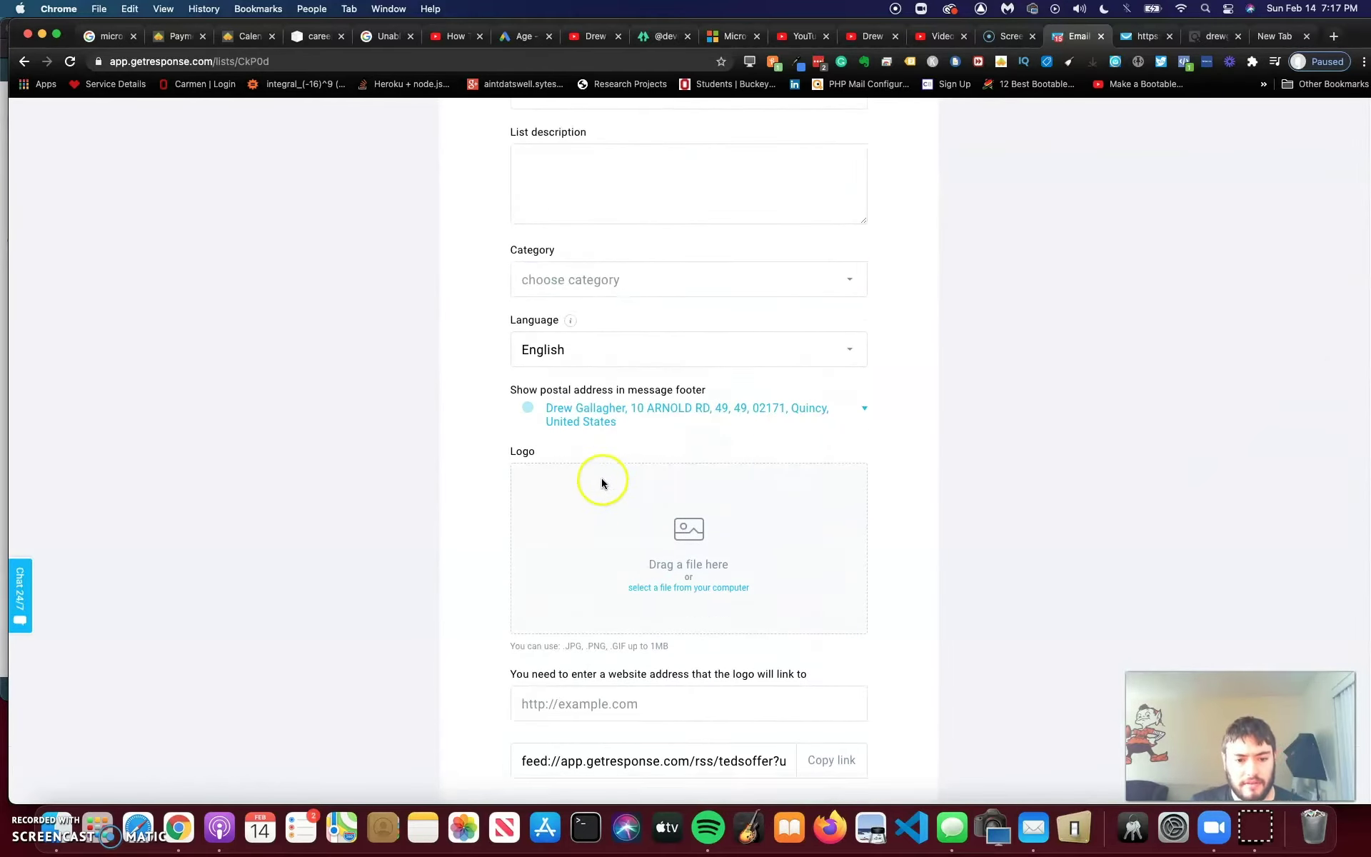
{"action": "left_click", "coordinate": [603, 247]}
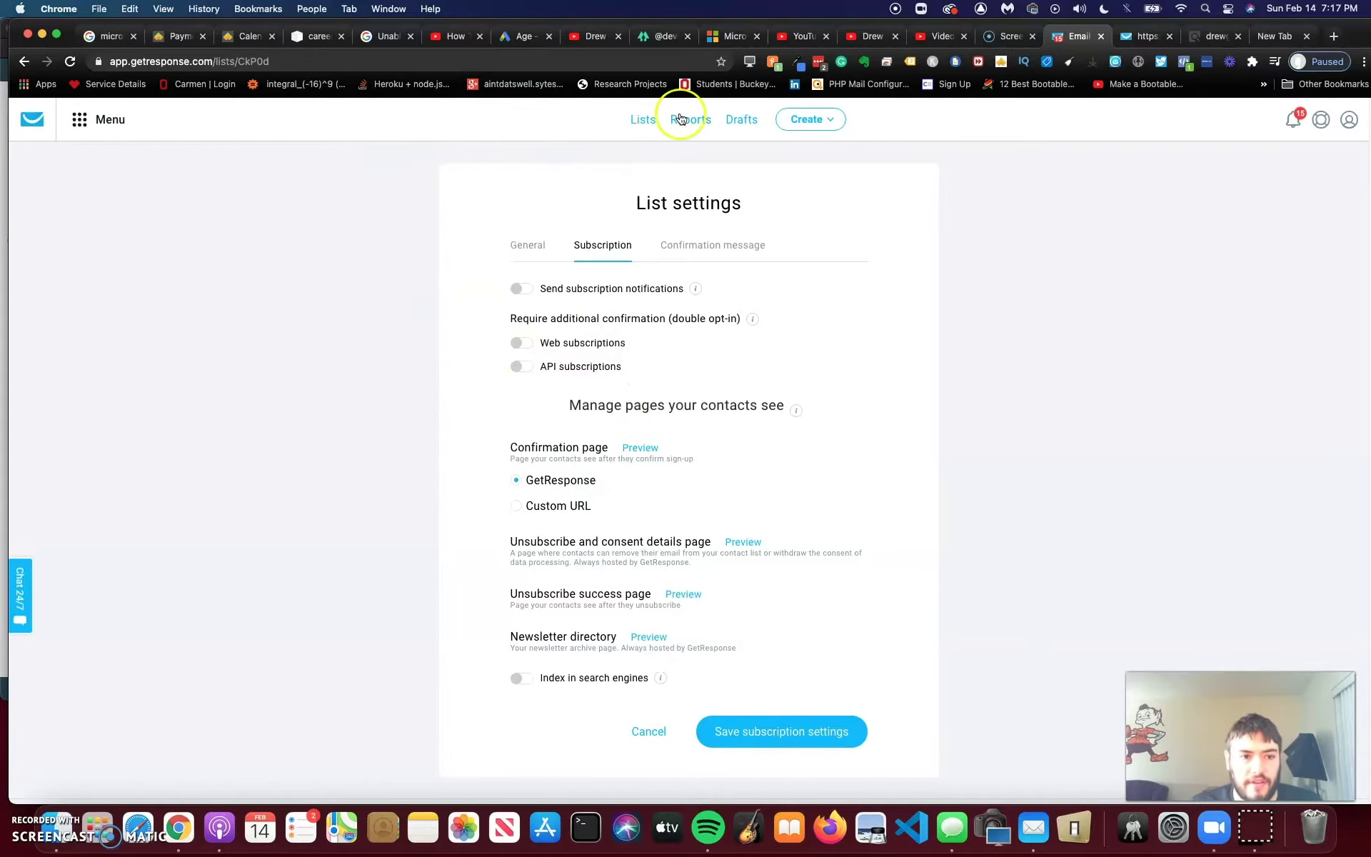
Step: Turn off confirmed opt-in in the teds woodworking offer landing page settings and publish the page again
{"action": "left_click", "coordinate": [77, 122]}
{"action": "left_click", "coordinate": [268, 216]}
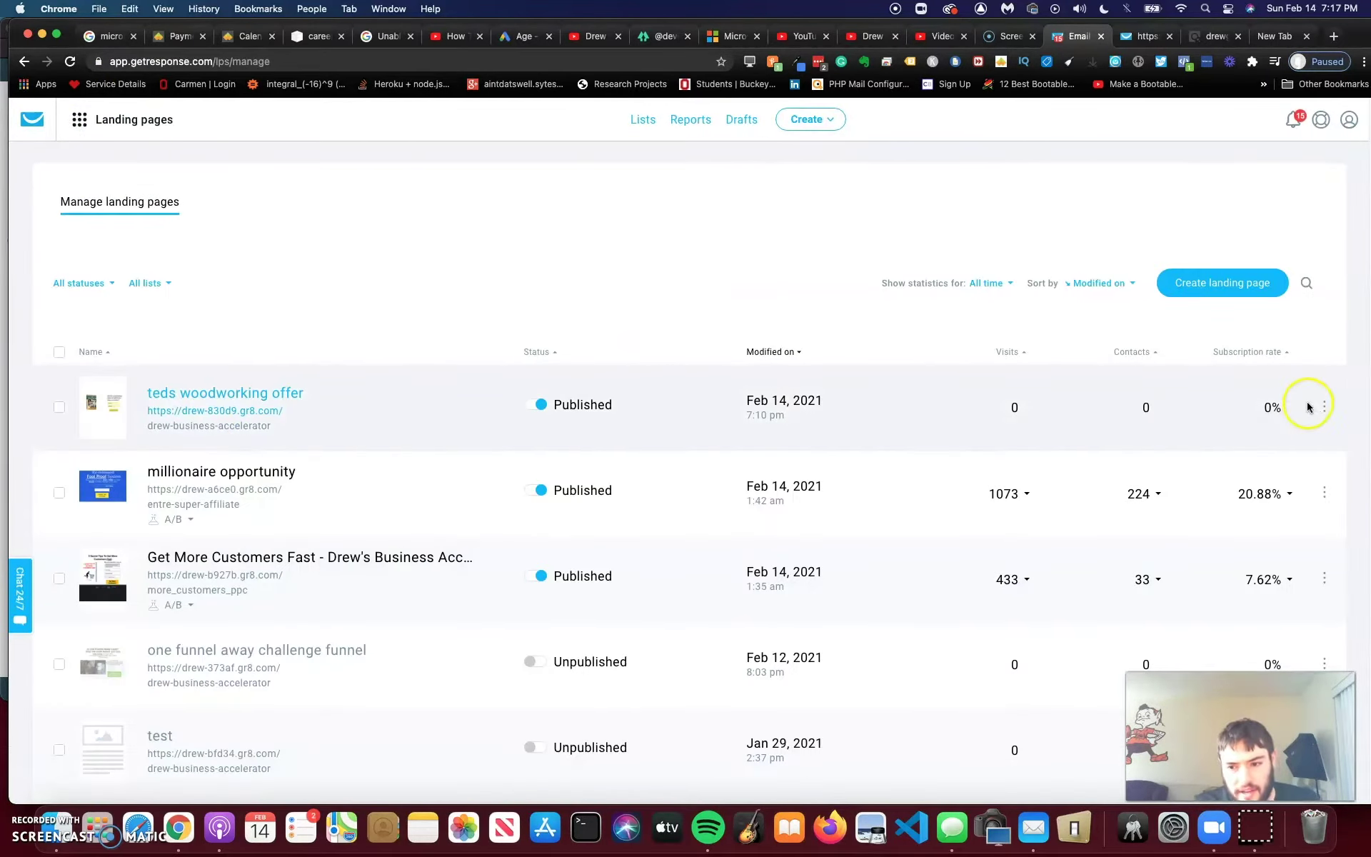
{"action": "left_click", "coordinate": [1323, 406]}
{"action": "left_click", "coordinate": [1251, 471]}
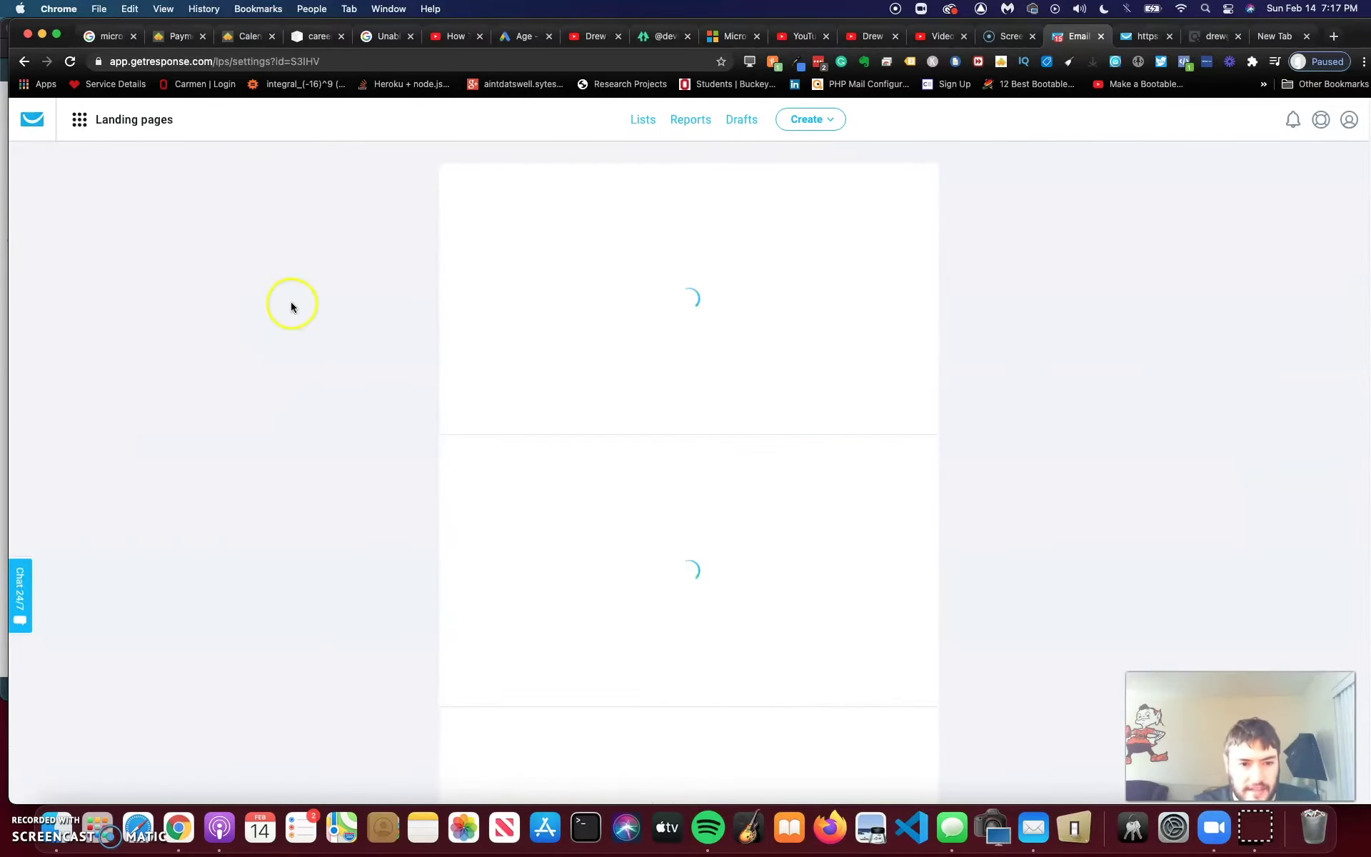
{"action": "scroll", "coordinate": [774, 483], "scroll_direction": "down", "scroll_amount": 10}
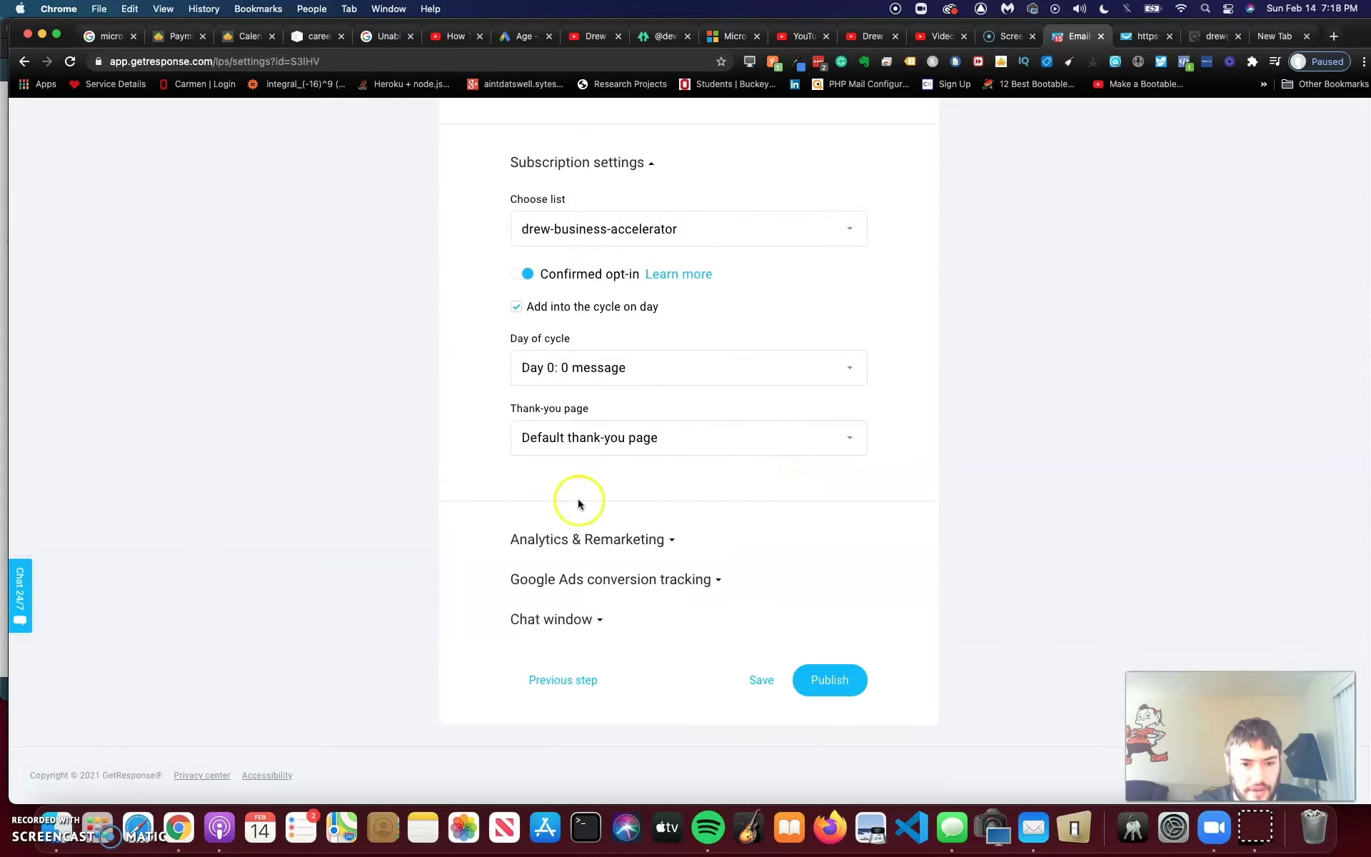
{"action": "left_click", "coordinate": [529, 275]}
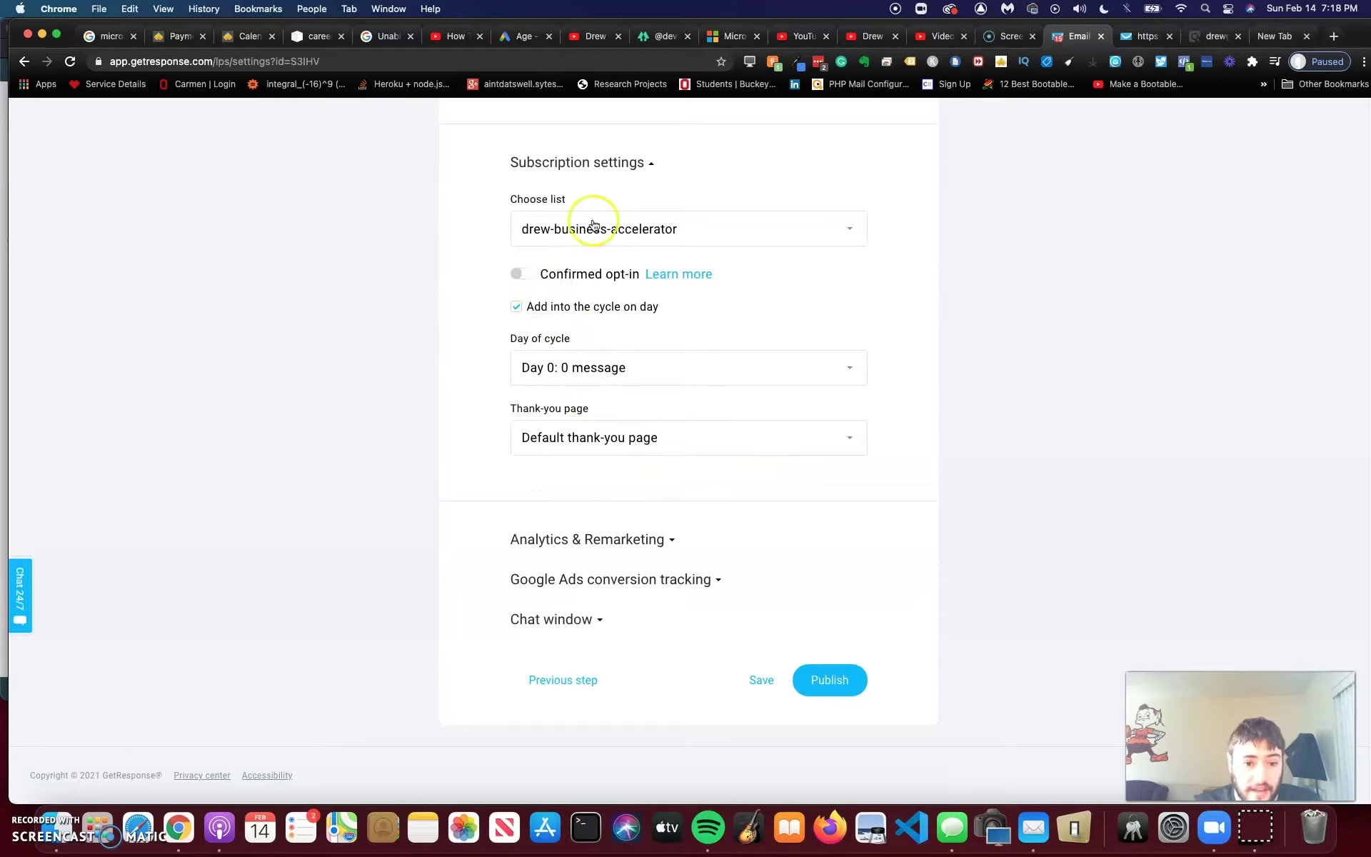
{"action": "left_click", "coordinate": [814, 671]}
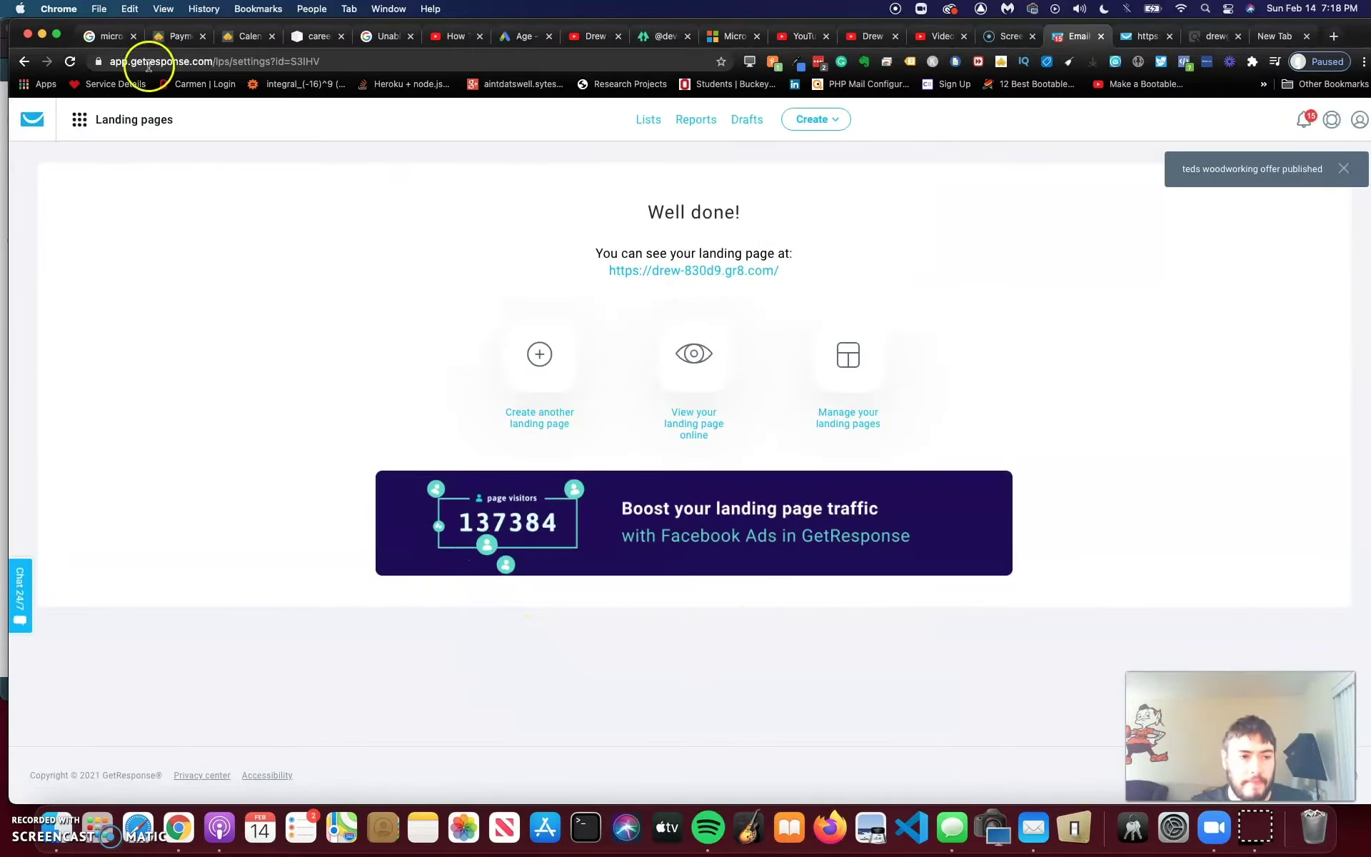
Step: Go to the autoresponders and filter them to the tedsoffer list only, excluding entre-super-affiliate
{"action": "left_click", "coordinate": [134, 120]}
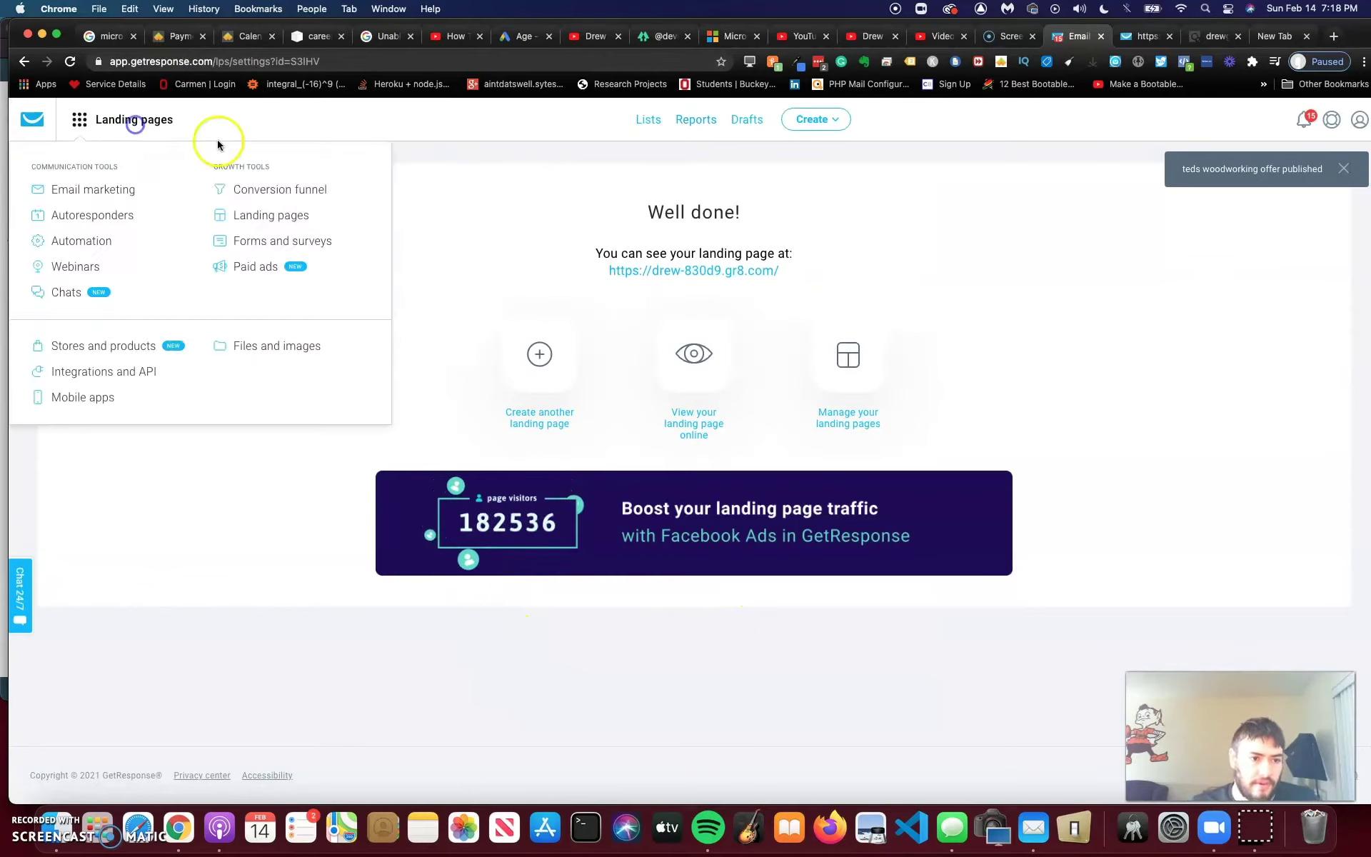
{"action": "left_click", "coordinate": [110, 221]}
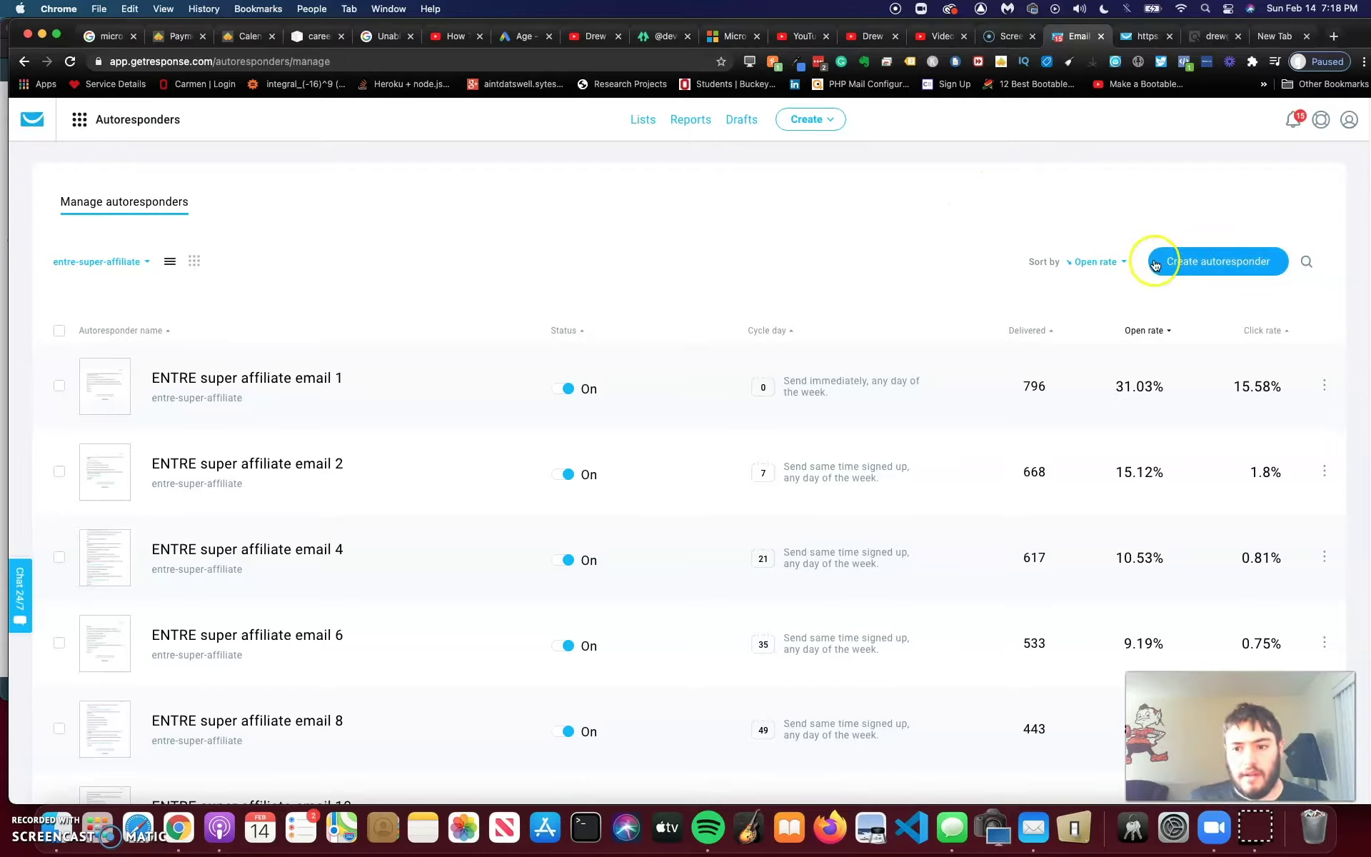
{"action": "left_click", "coordinate": [122, 262]}
{"action": "left_click", "coordinate": [72, 510]}
{"action": "left_click", "coordinate": [74, 404]}
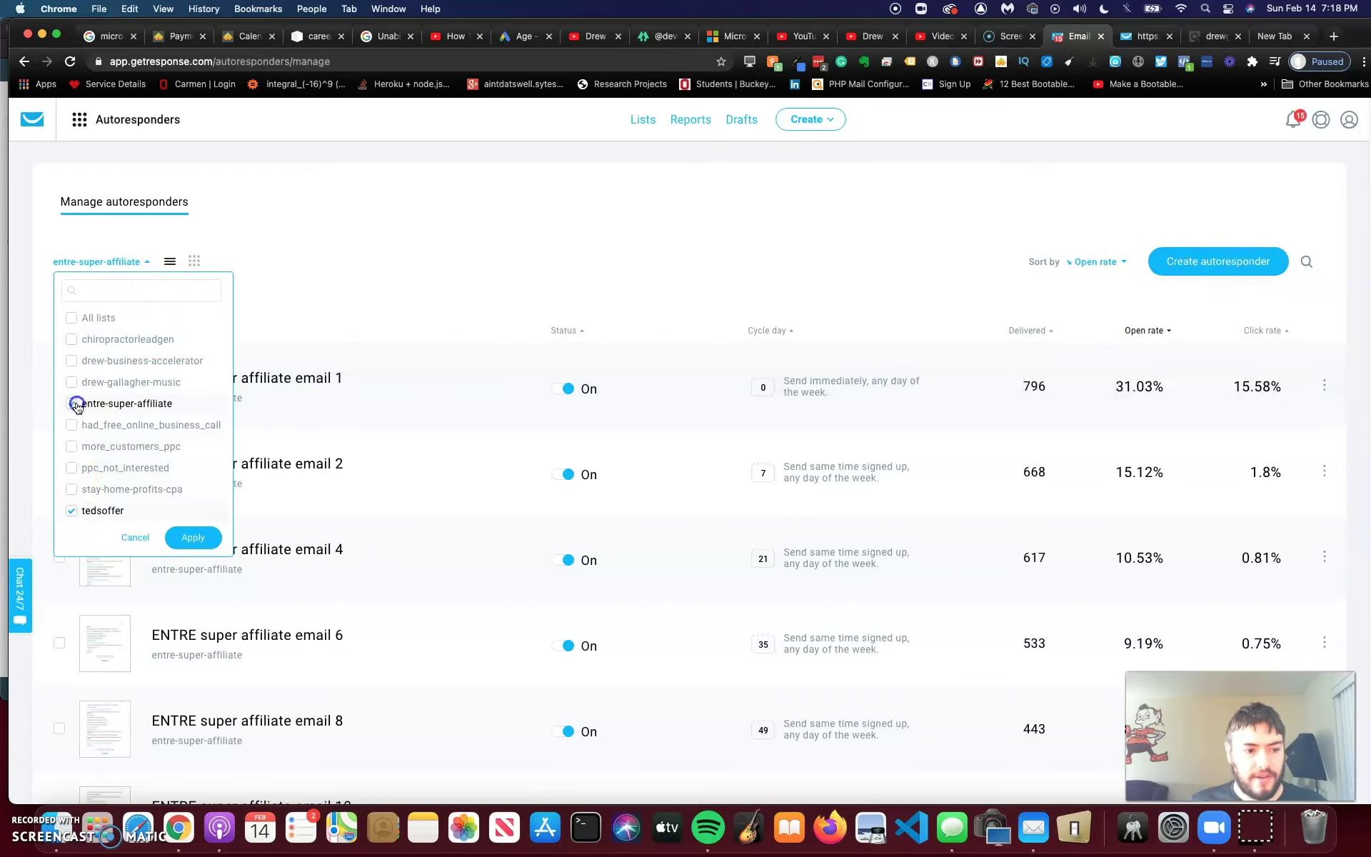
{"action": "left_click", "coordinate": [191, 537]}
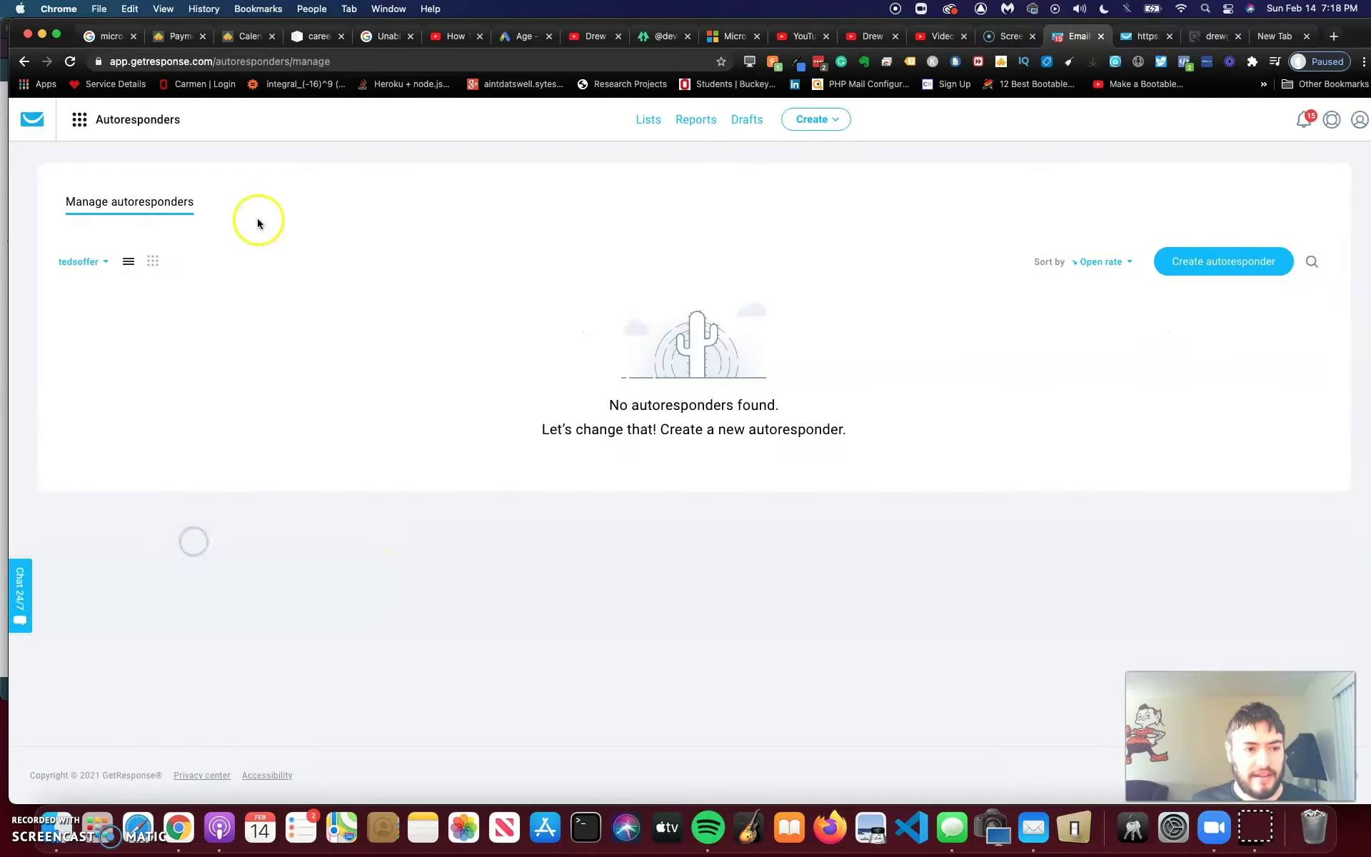
{"action": "left_click", "coordinate": [97, 265]}
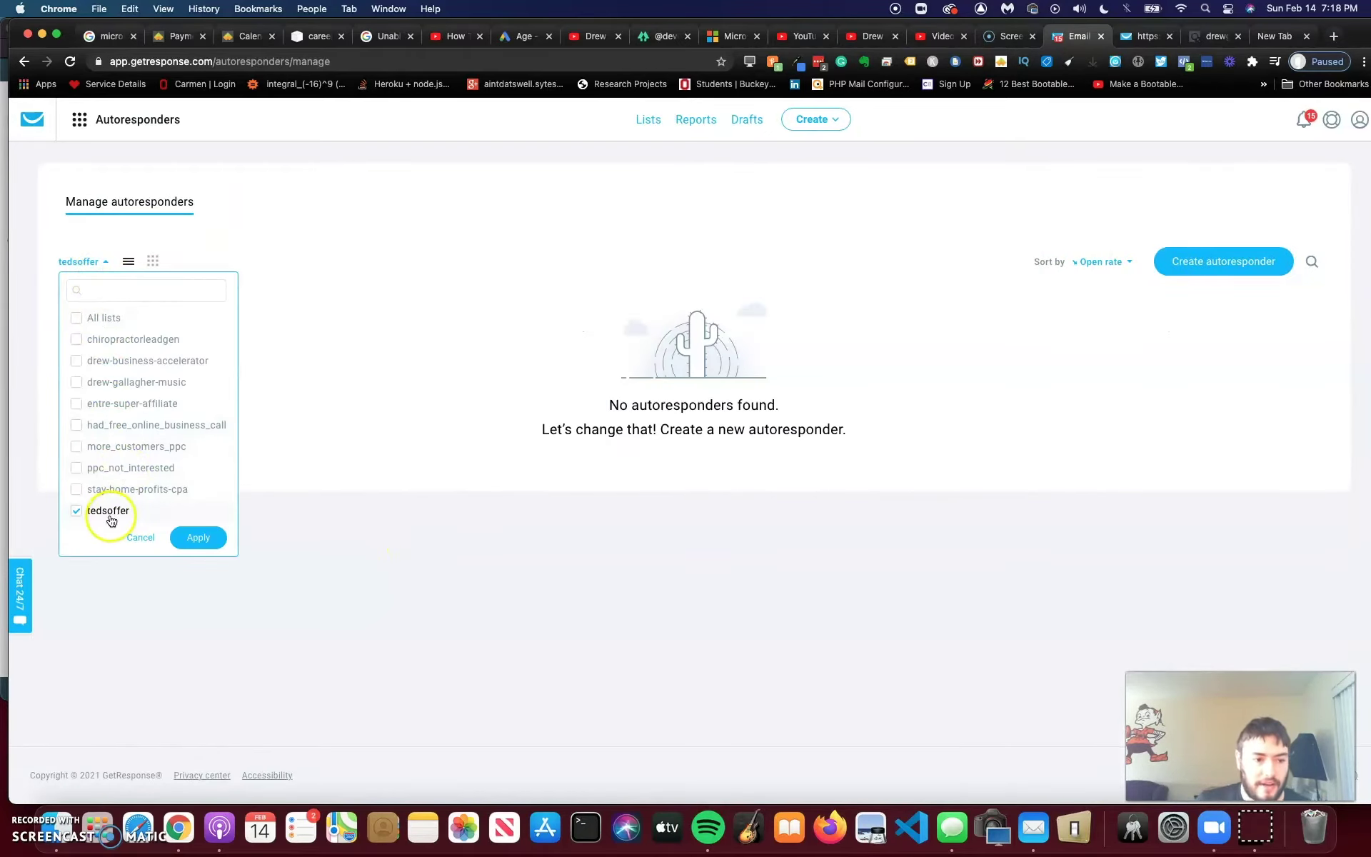
{"action": "left_click", "coordinate": [421, 428]}
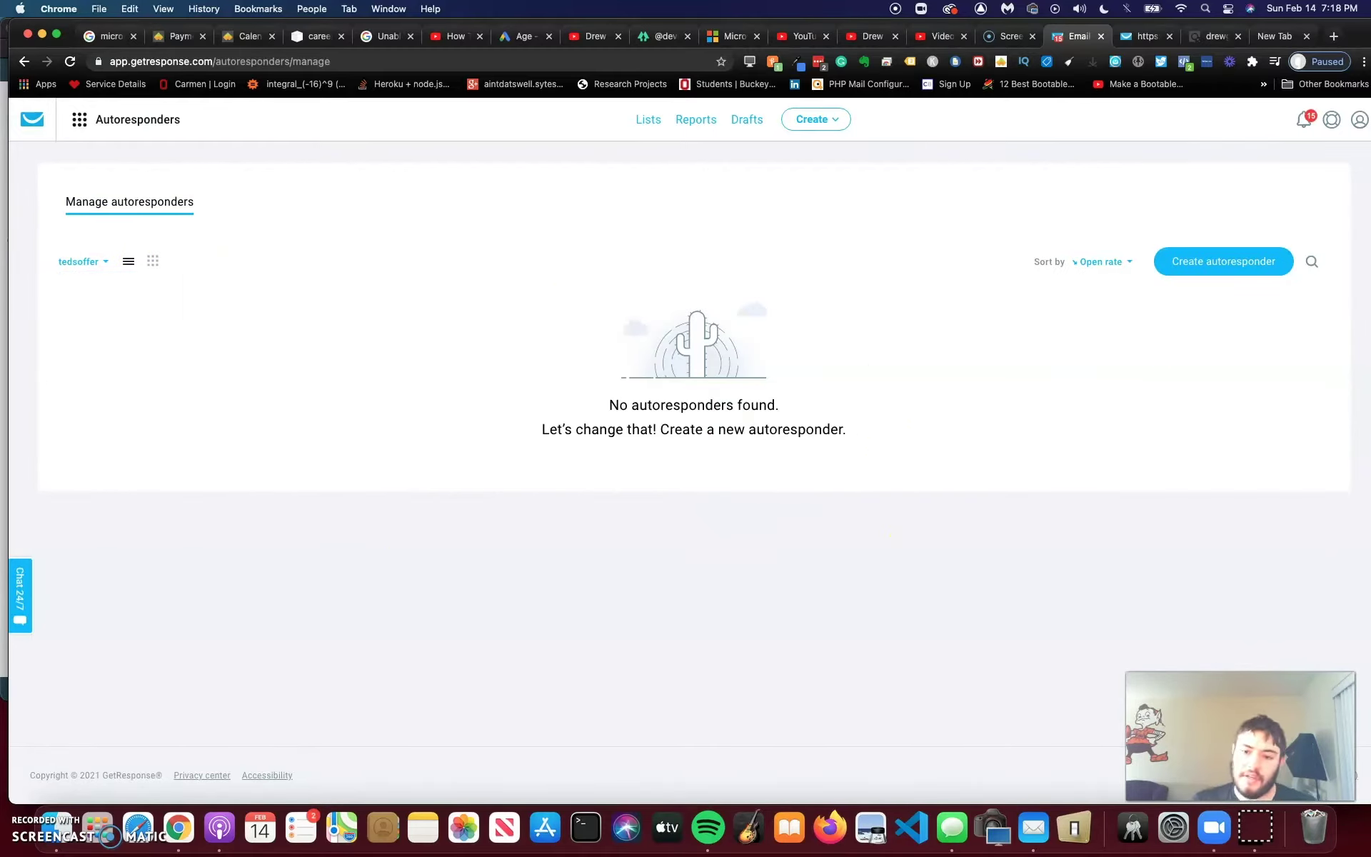
Step: Create a new autoresponder named "40 plans offer teds woodworking"
{"action": "left_click", "coordinate": [1225, 263]}
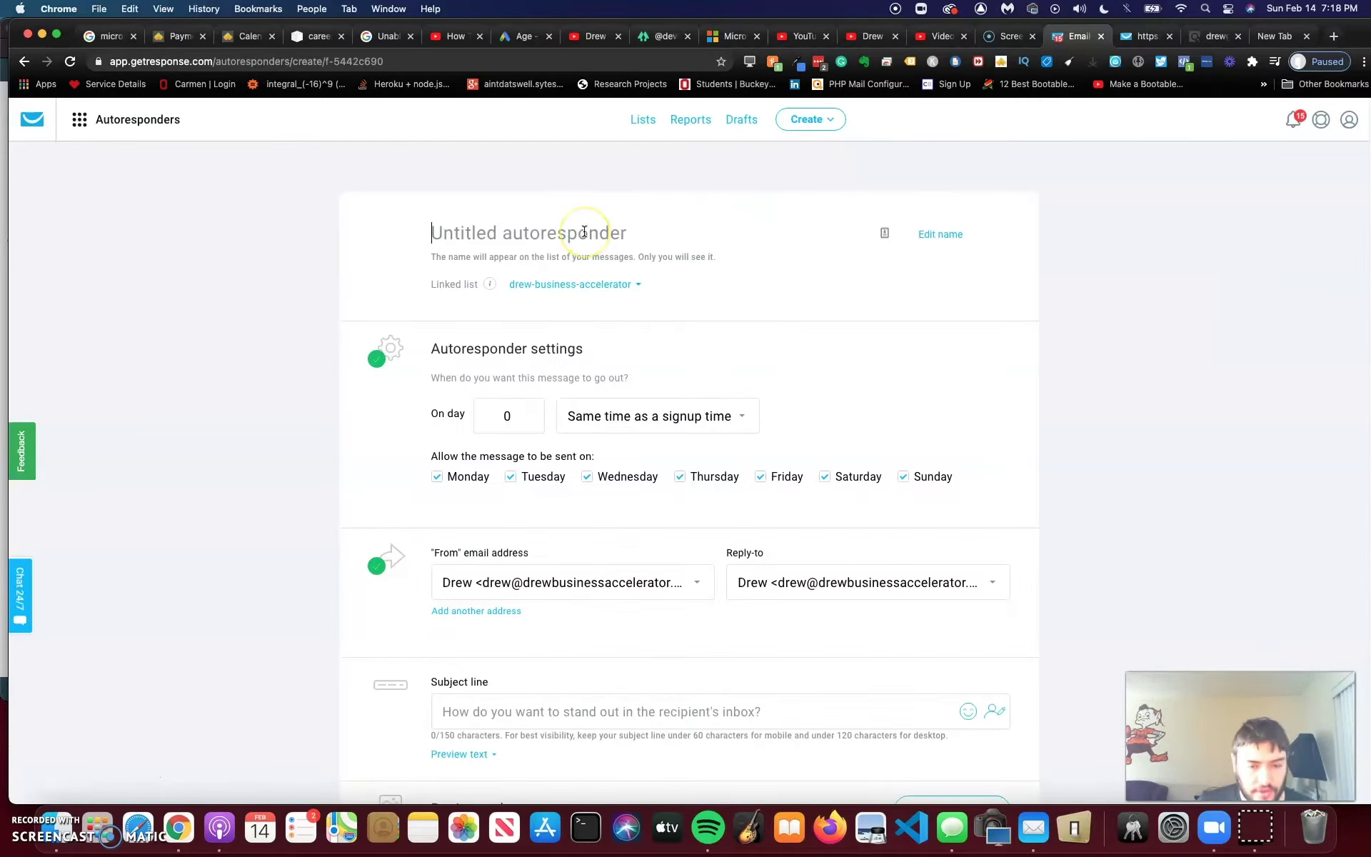
{"action": "type", "text": "test"}
{"action": "key", "text": "BackSpace"}
{"action": "key", "text": "BackSpace"}
{"action": "key", "text": "BackSpace"}
{"action": "key", "text": "BackSpace"}
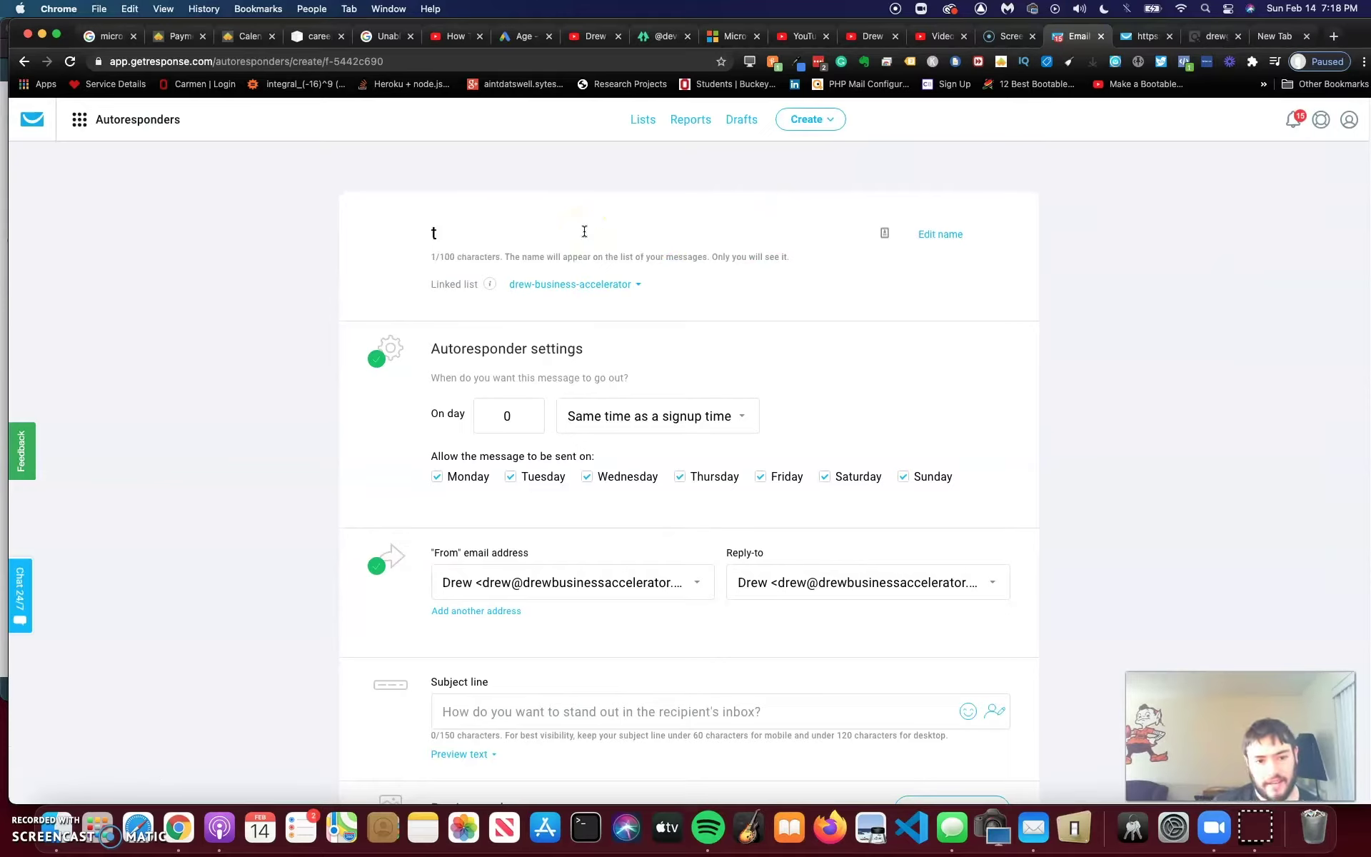
{"action": "type", "text": "40 palns"}
{"action": "key", "text": "BackSpace"}
{"action": "key", "text": "BackSpace"}
{"action": "key", "text": "BackSpace"}
{"action": "key", "text": "BackSpace"}
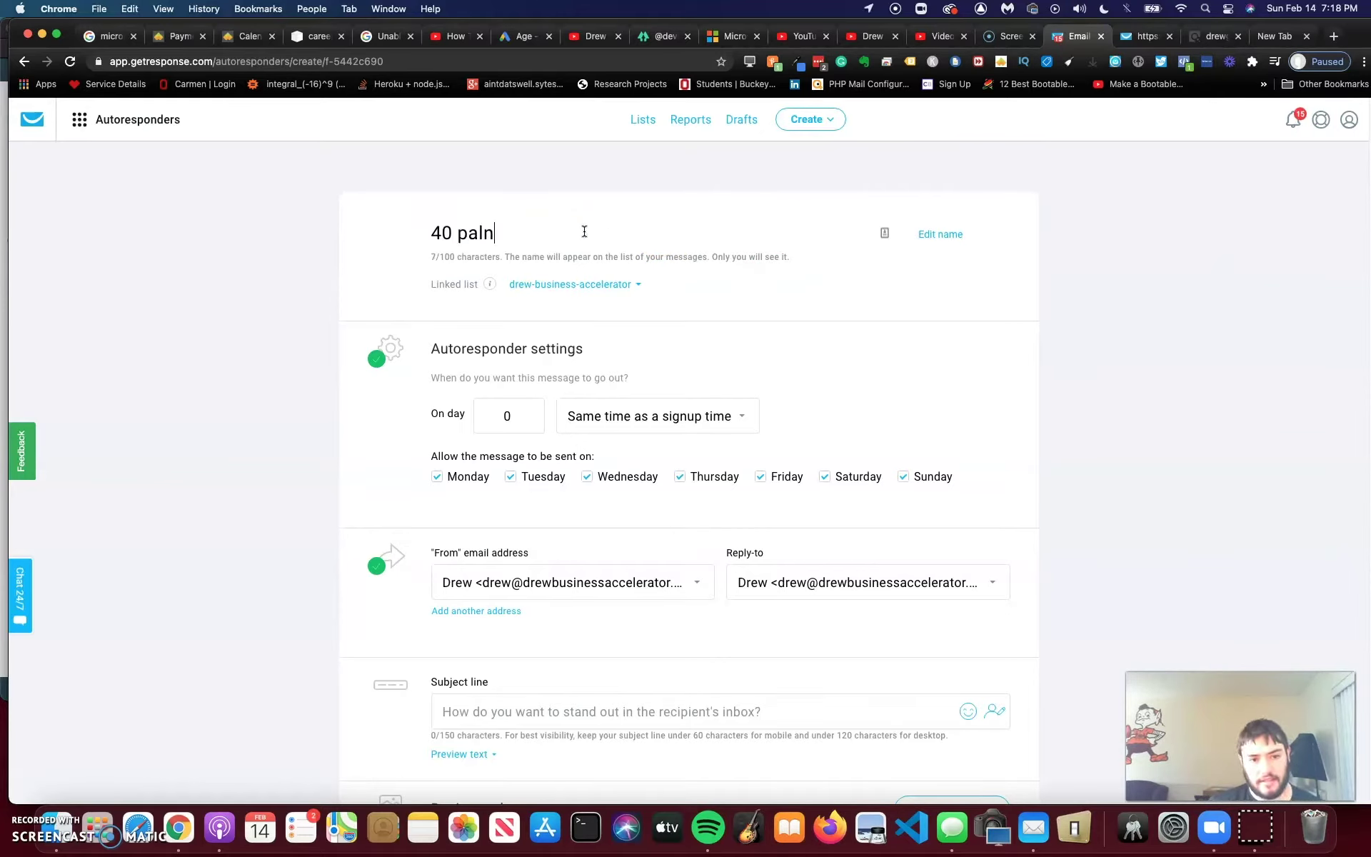
{"action": "type", "text": "lans offer "}
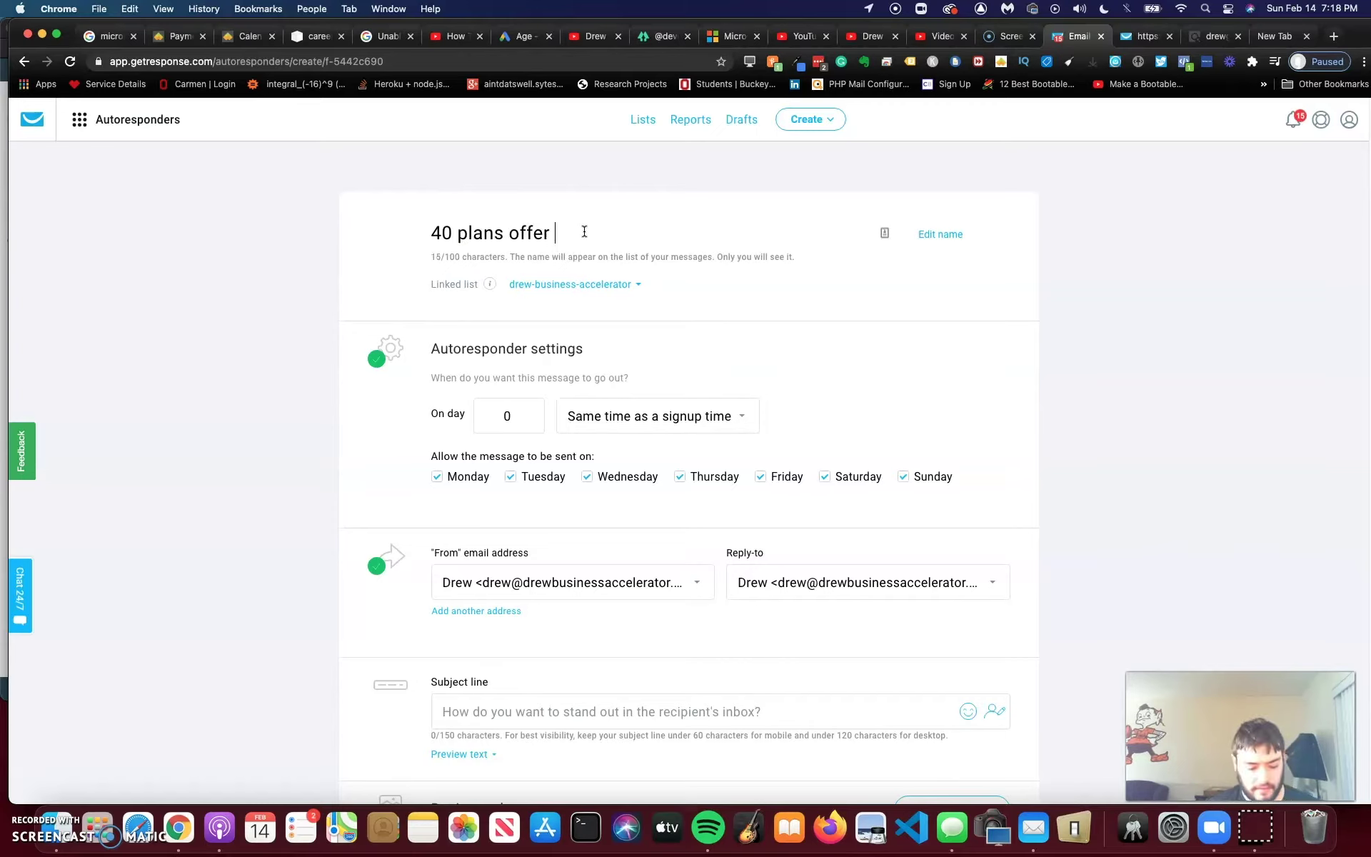
{"action": "type", "text": "teds woodworking"}
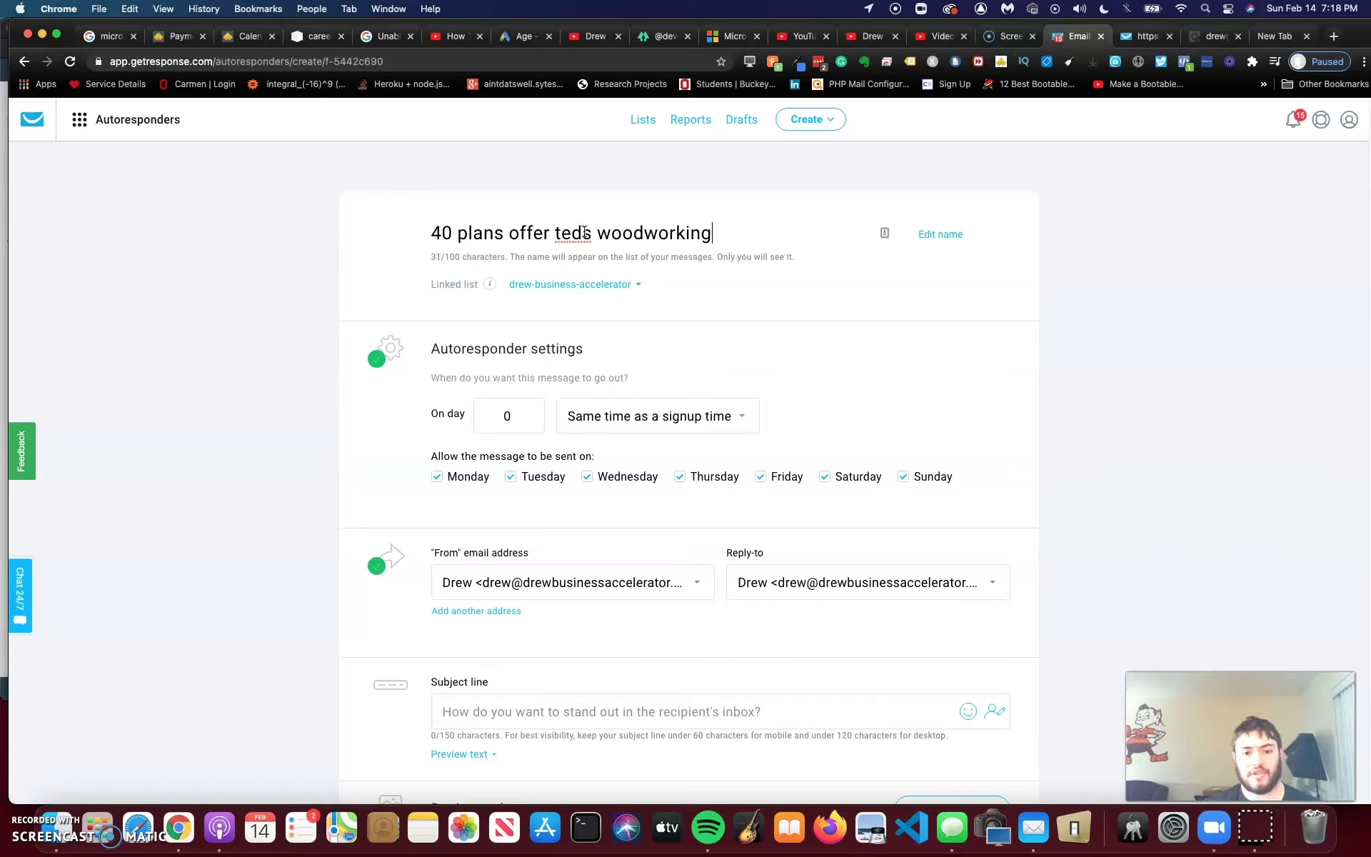
Step: Link the autoresponder to the tedsoffer list
{"action": "left_click", "coordinate": [448, 281]}
{"action": "left_click", "coordinate": [622, 284]}
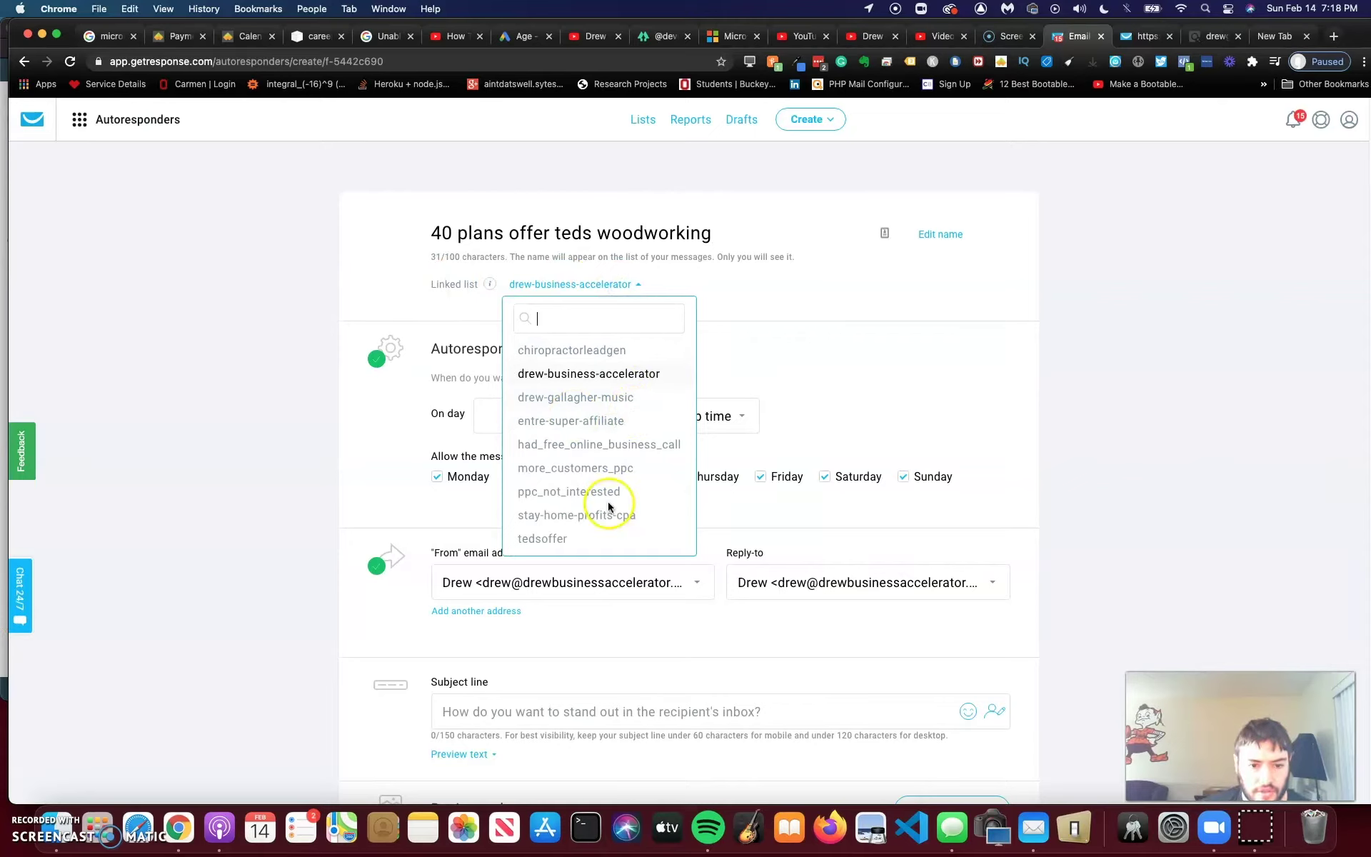
{"action": "left_click", "coordinate": [576, 540]}
{"action": "mouse_move", "coordinate": [489, 285]}
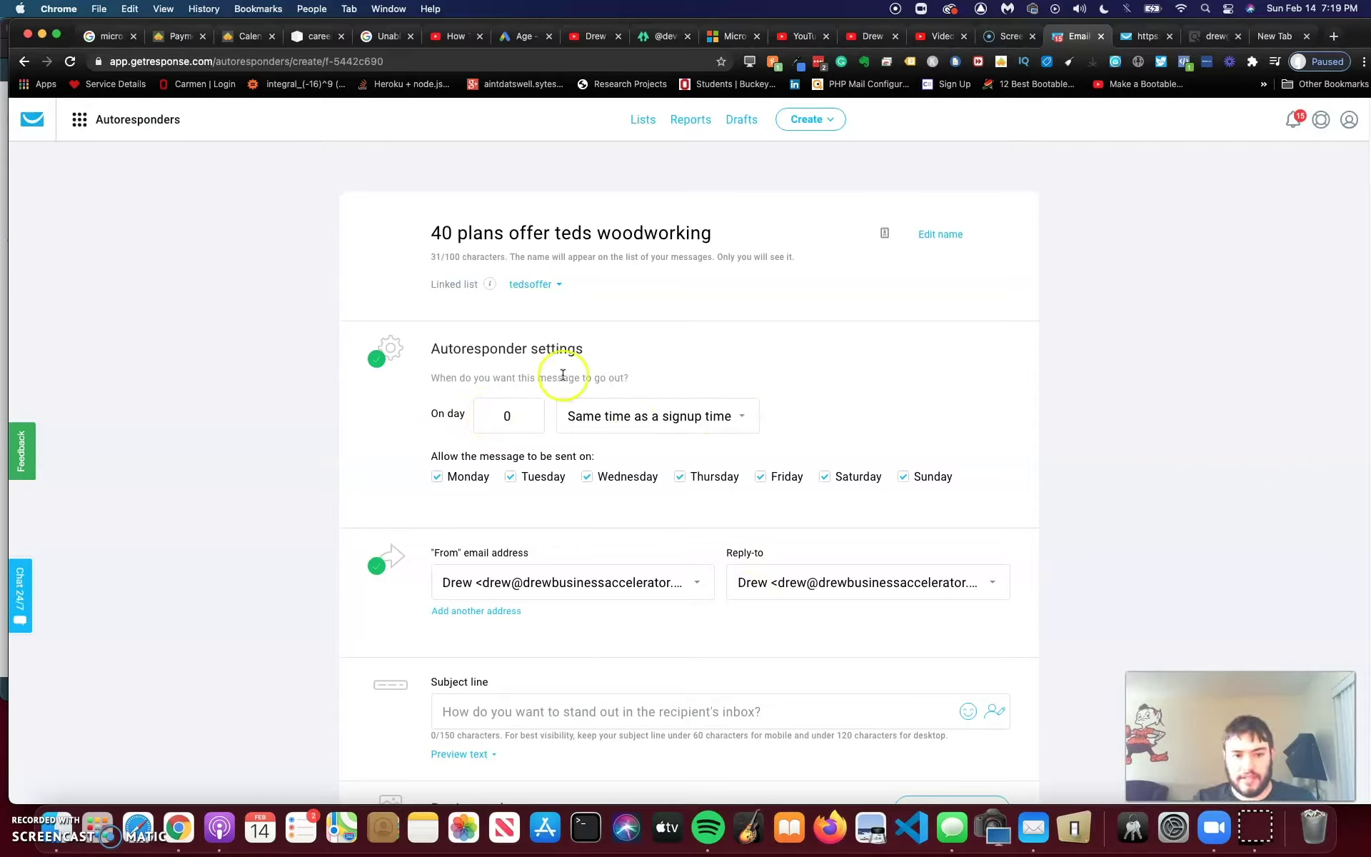
Step: Review the send time choices for the day 0 message without changing the selection
{"action": "left_click", "coordinate": [620, 407]}
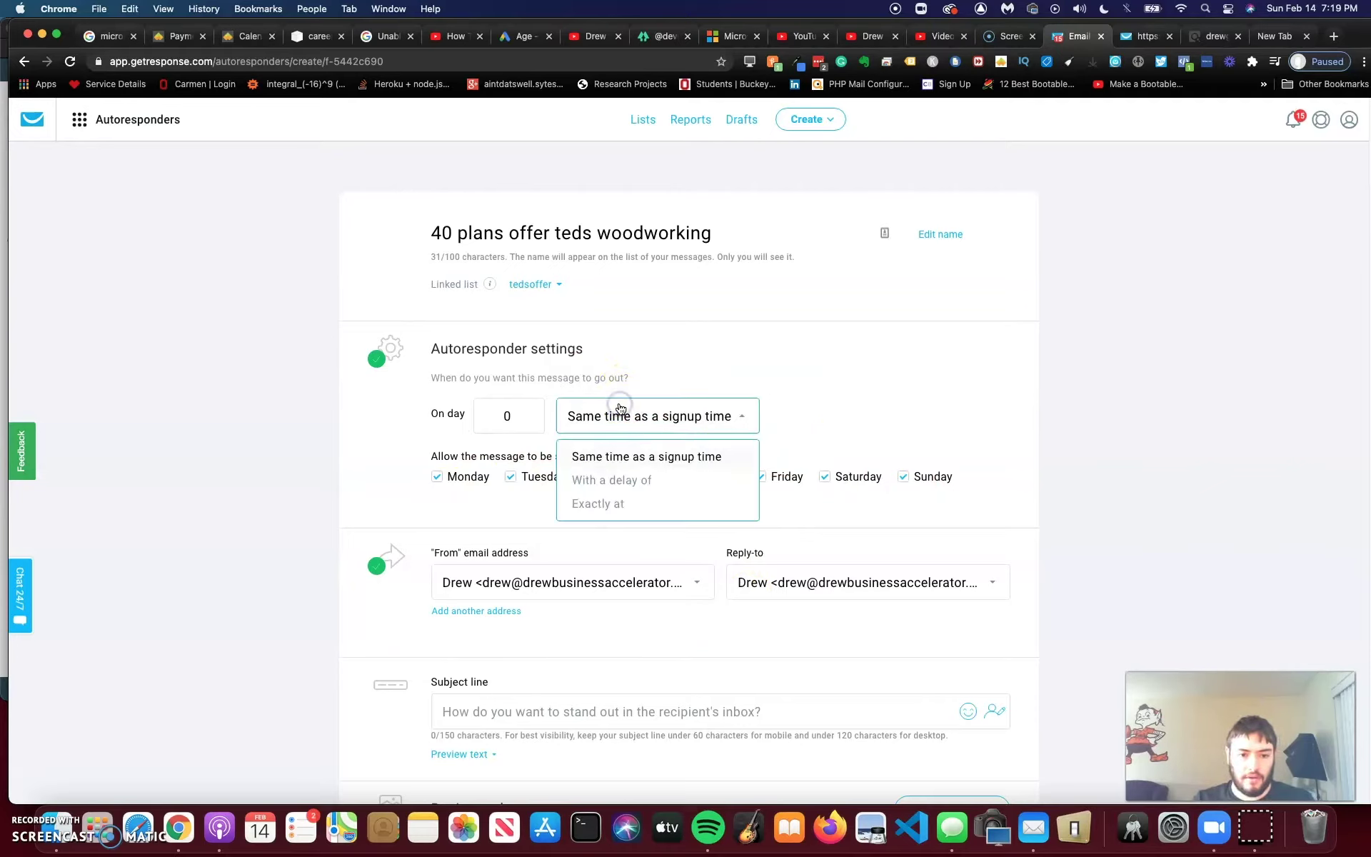
{"action": "left_click", "coordinate": [740, 316]}
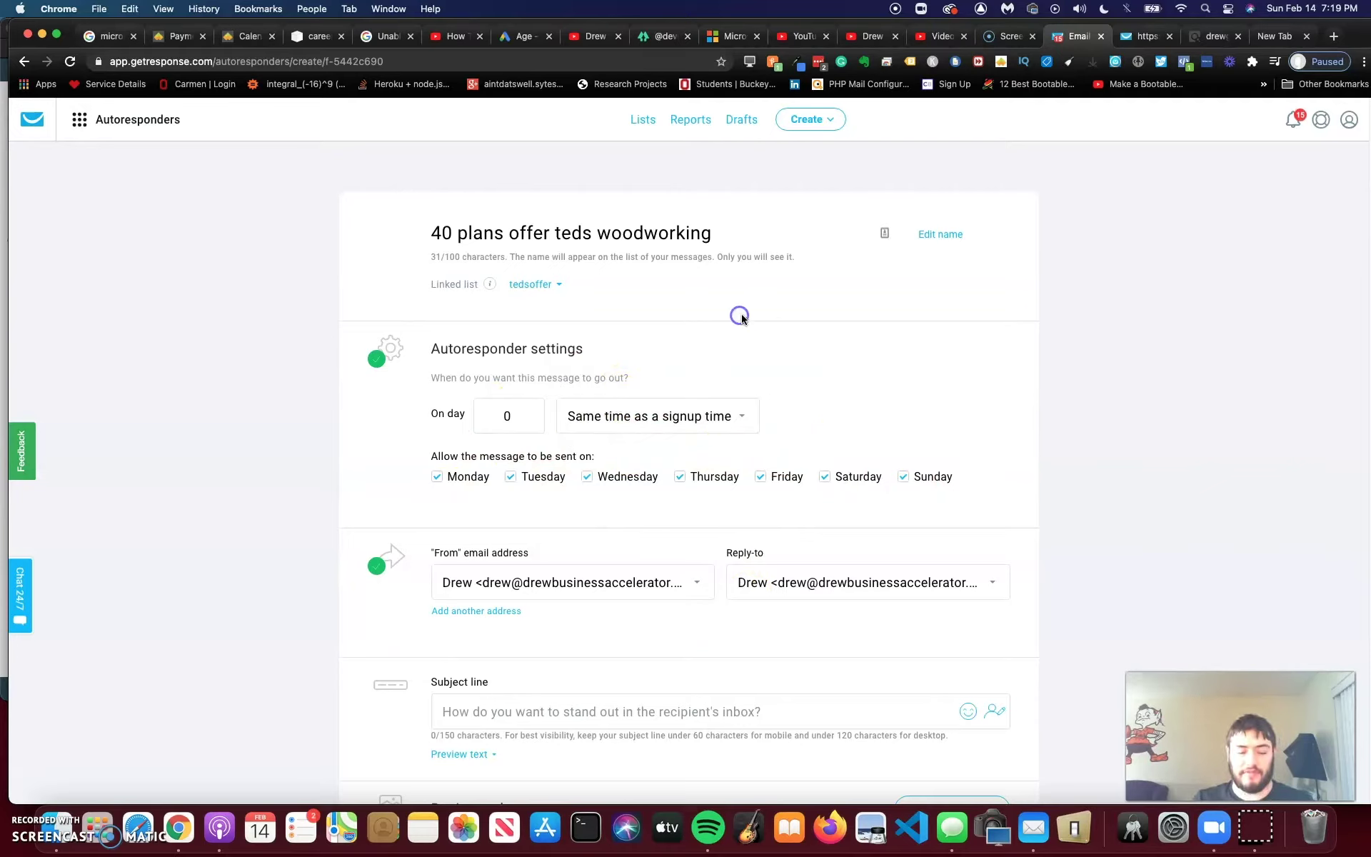
{"action": "left_click", "coordinate": [684, 422]}
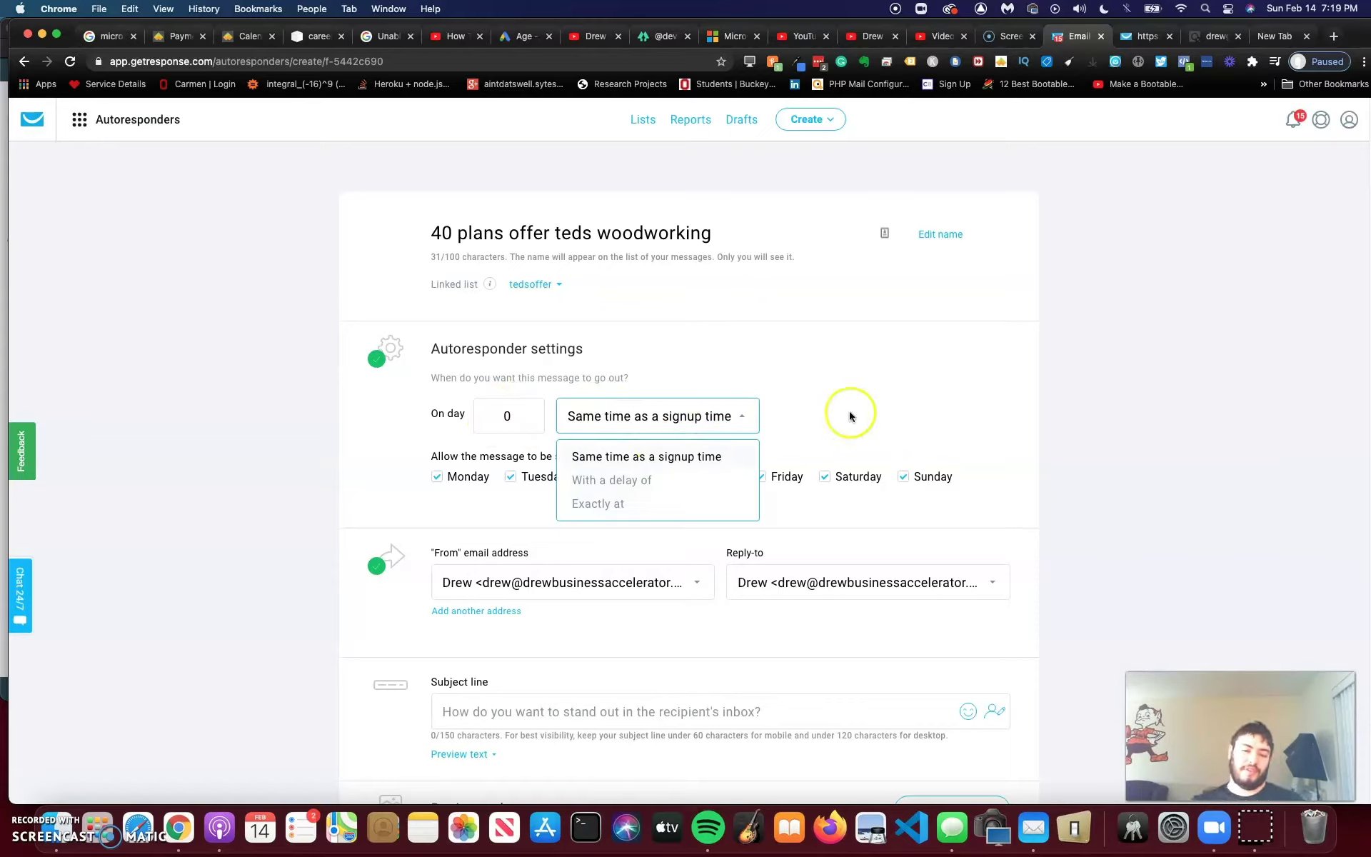
{"action": "left_click", "coordinate": [928, 355]}
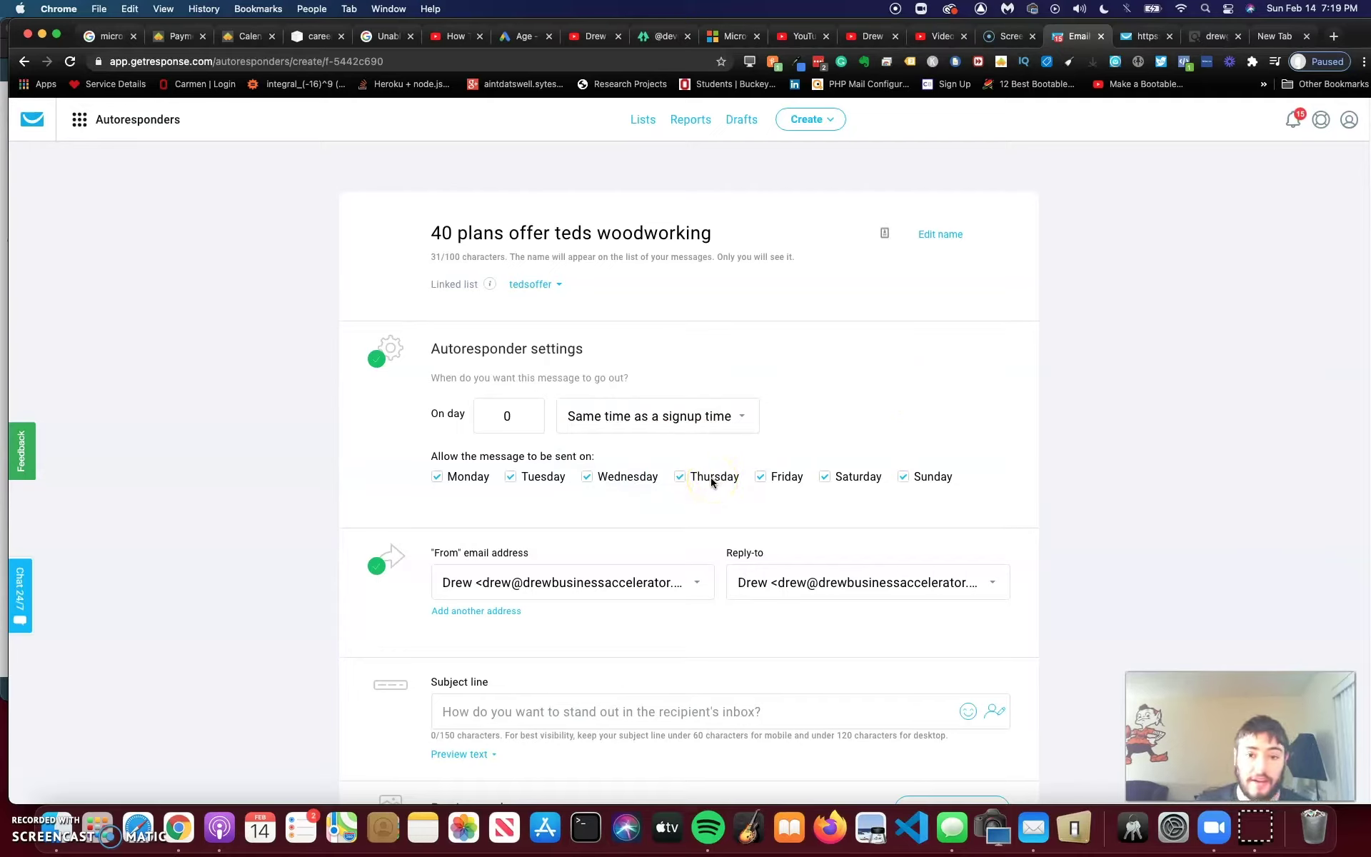
Step: Enter "here's your 40 free woodworking plans" as the autoresponder's subject line
{"action": "scroll", "coordinate": [571, 550], "scroll_direction": "down", "scroll_amount": 3}
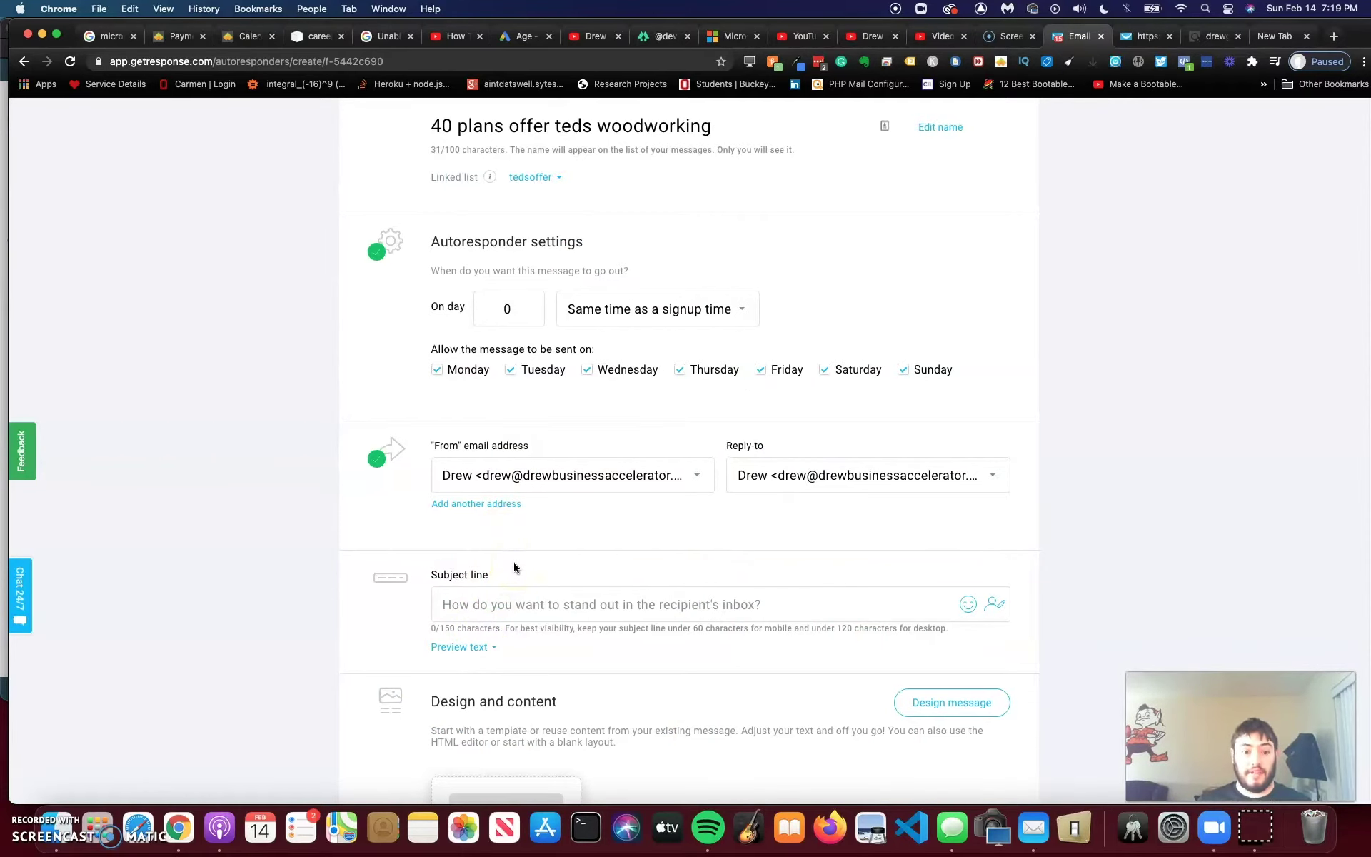
{"action": "scroll", "coordinate": [514, 567], "scroll_direction": "down", "scroll_amount": 3}
{"action": "left_click", "coordinate": [517, 468]}
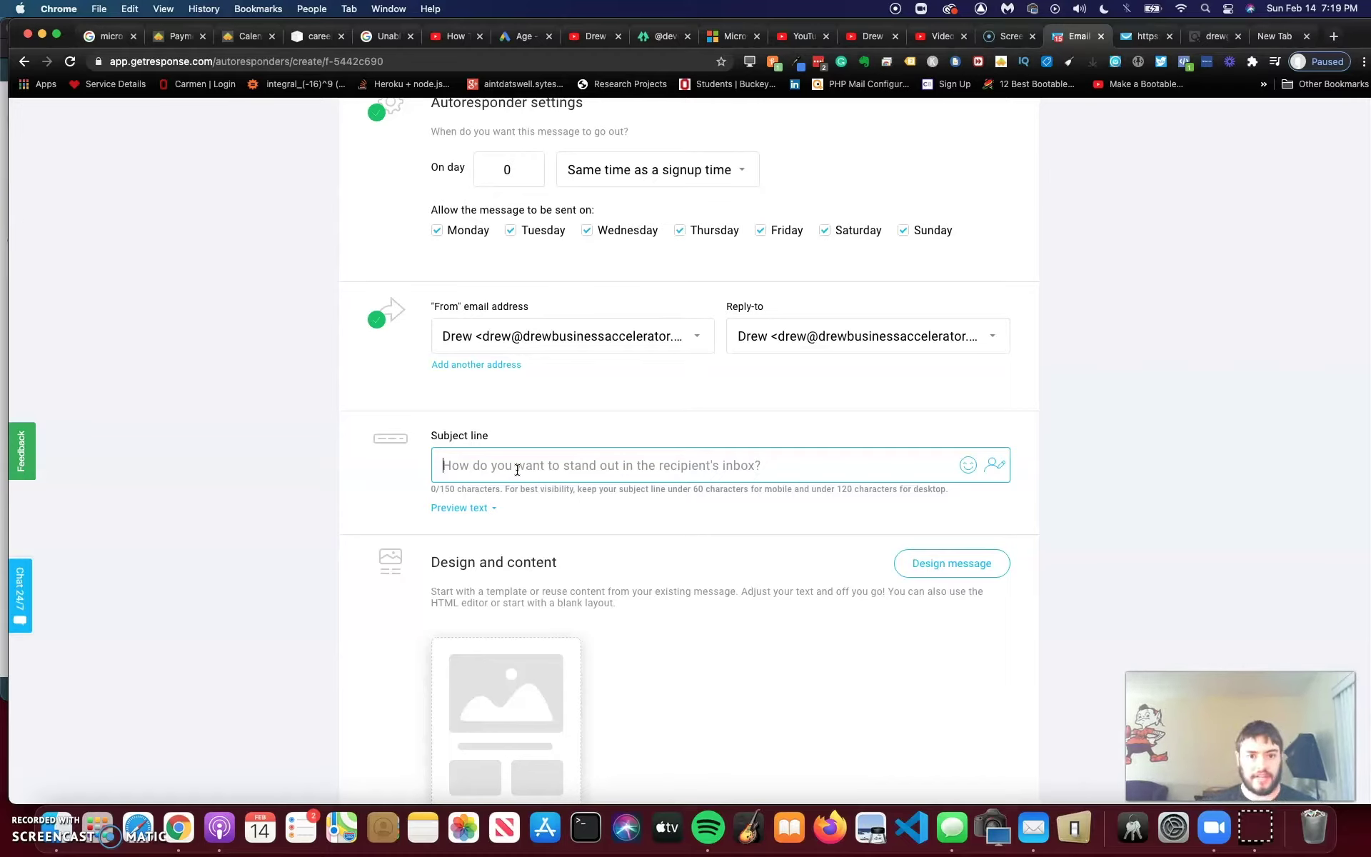
{"action": "type", "text": "her"}
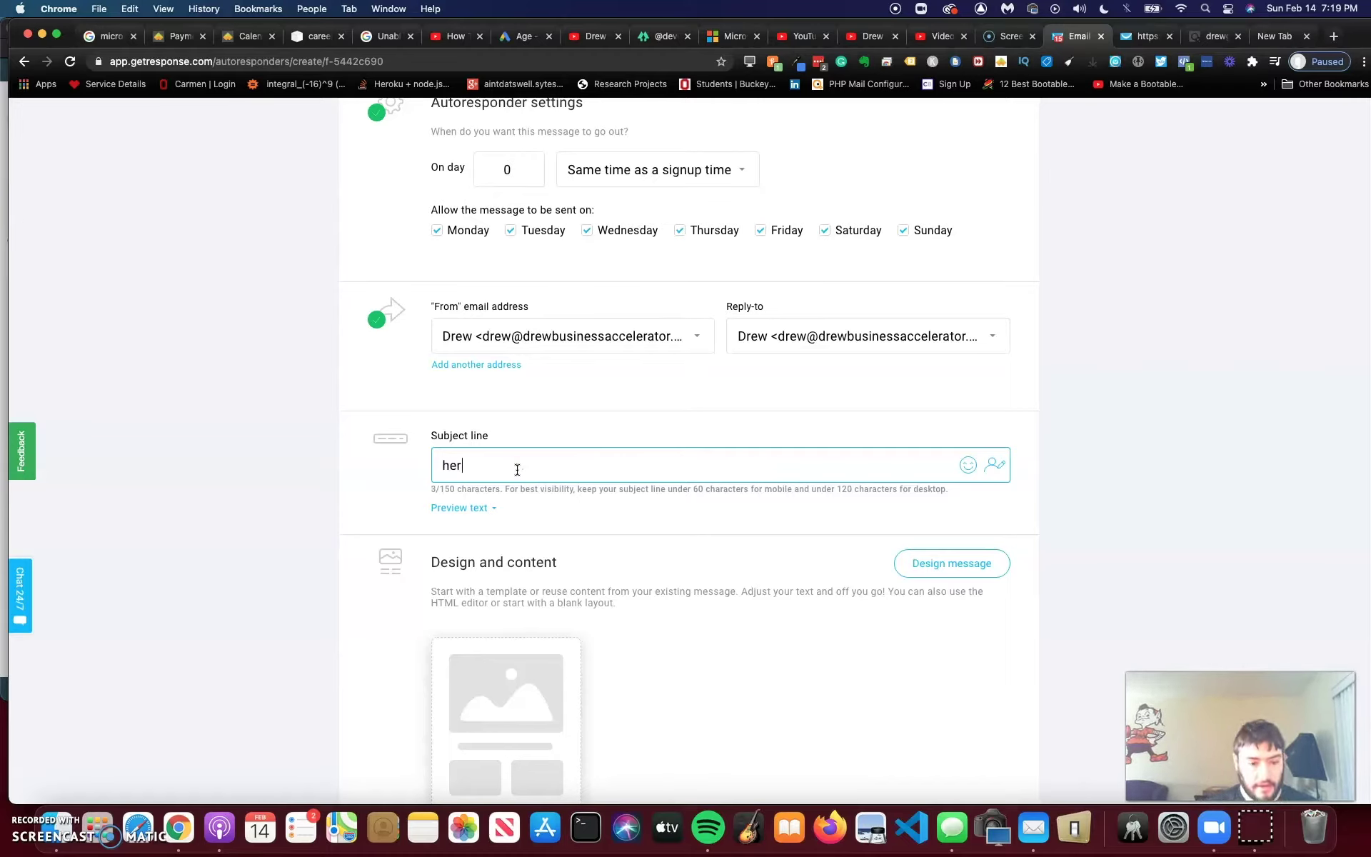
{"action": "type", "text": "e's your 40 free woowork"}
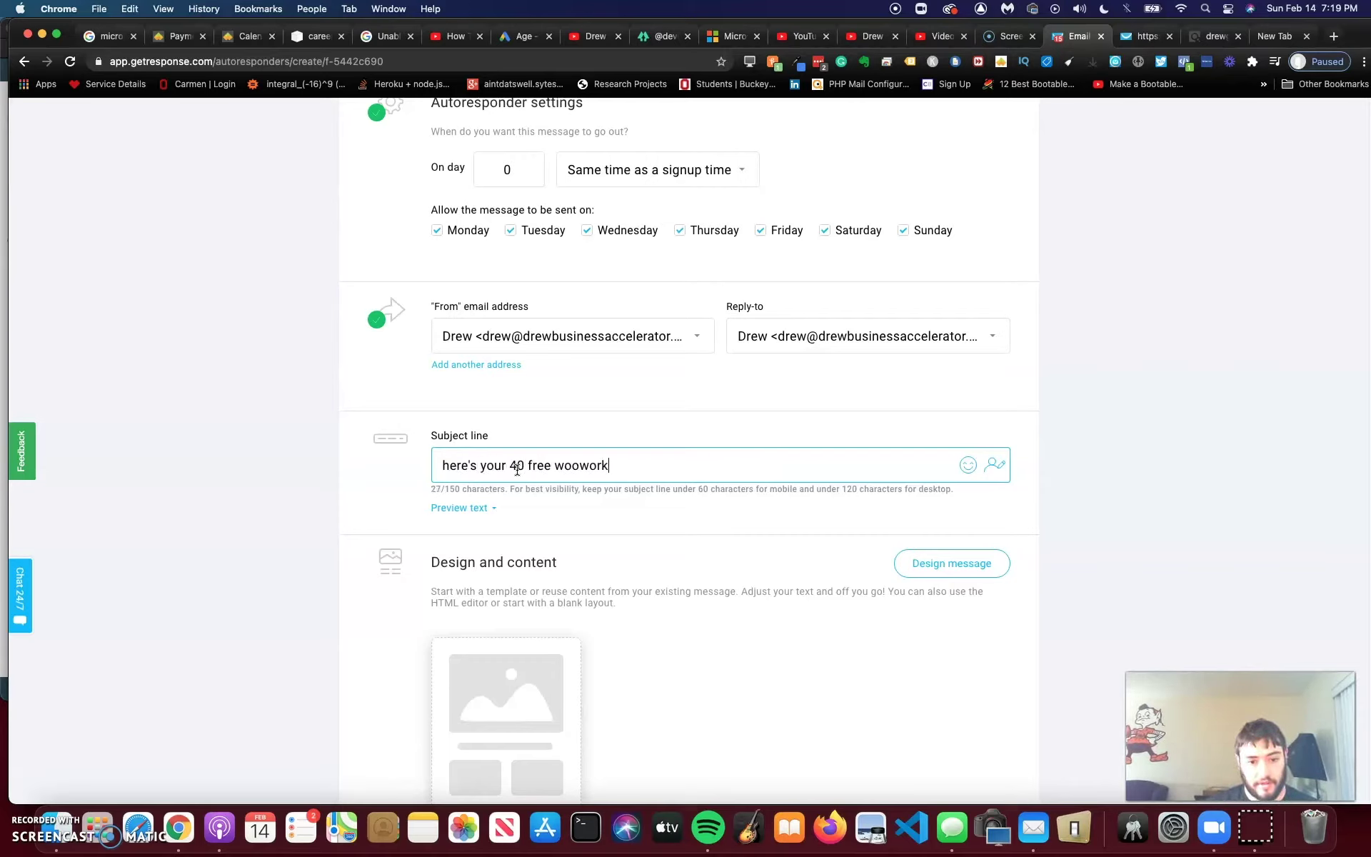
{"action": "key", "text": "BackSpace"}
{"action": "key", "text": "BackSpace"}
{"action": "key", "text": "BackSpace"}
{"action": "key", "text": "BackSpace"}
{"action": "type", "text": "dworking plans"}
Step: Add the preview text "start building now" below the subject line
{"action": "left_click", "coordinate": [474, 508]}
{"action": "left_click", "coordinate": [482, 532]}
{"action": "type", "text": "start building now"}
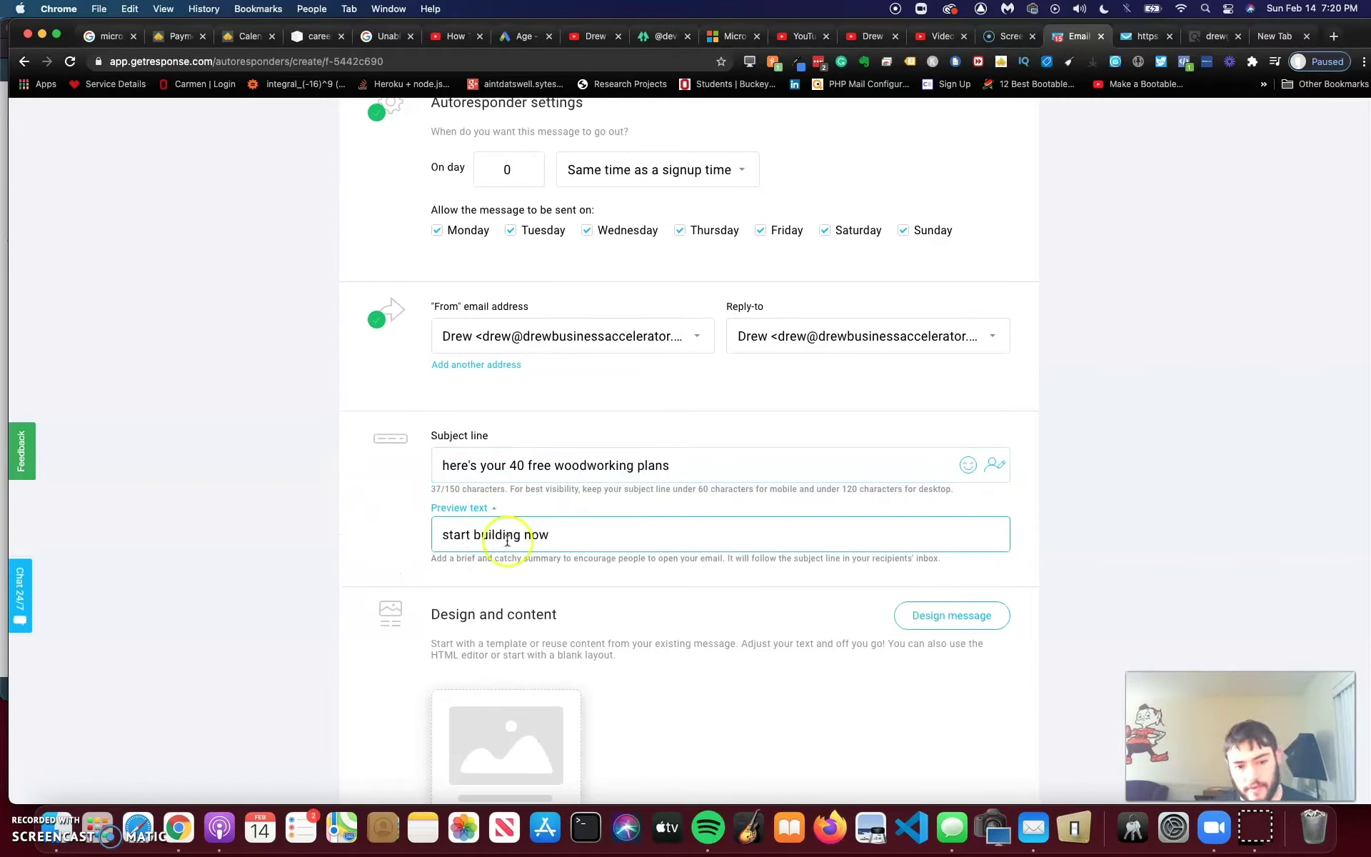
Step: Insert a building crane emoji at the start of the autoresponder's subject line
{"action": "left_click", "coordinate": [444, 465]}
{"action": "left_click", "coordinate": [993, 459]}
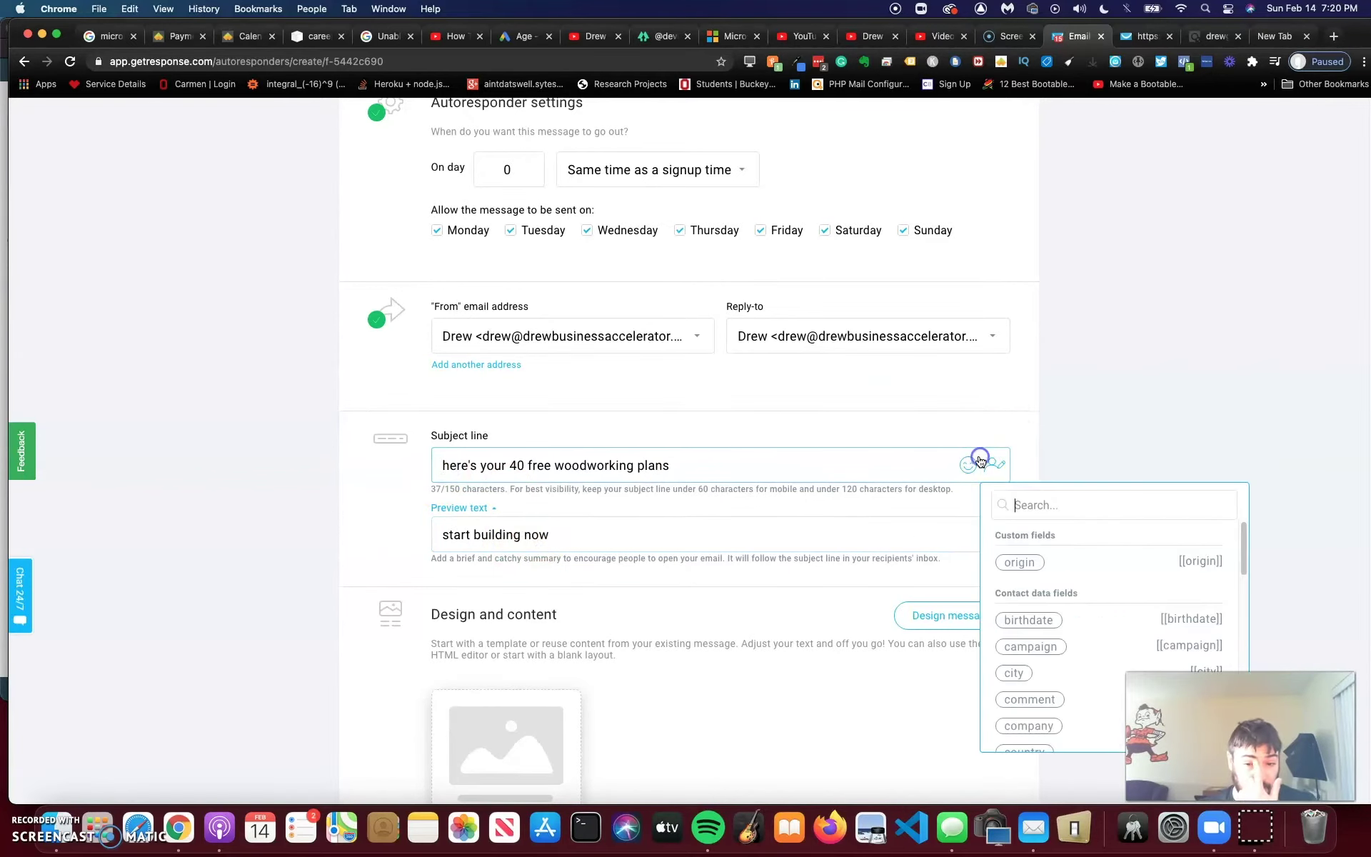
{"action": "left_click", "coordinate": [969, 465]}
{"action": "left_click", "coordinate": [903, 535]}
{"action": "type", "text": "wood"}
{"action": "key", "text": "BackSpace"}
{"action": "key", "text": "BackSpace"}
{"action": "key", "text": "BackSpace"}
{"action": "key", "text": "BackSpace"}
{"action": "type", "text": "buil"}
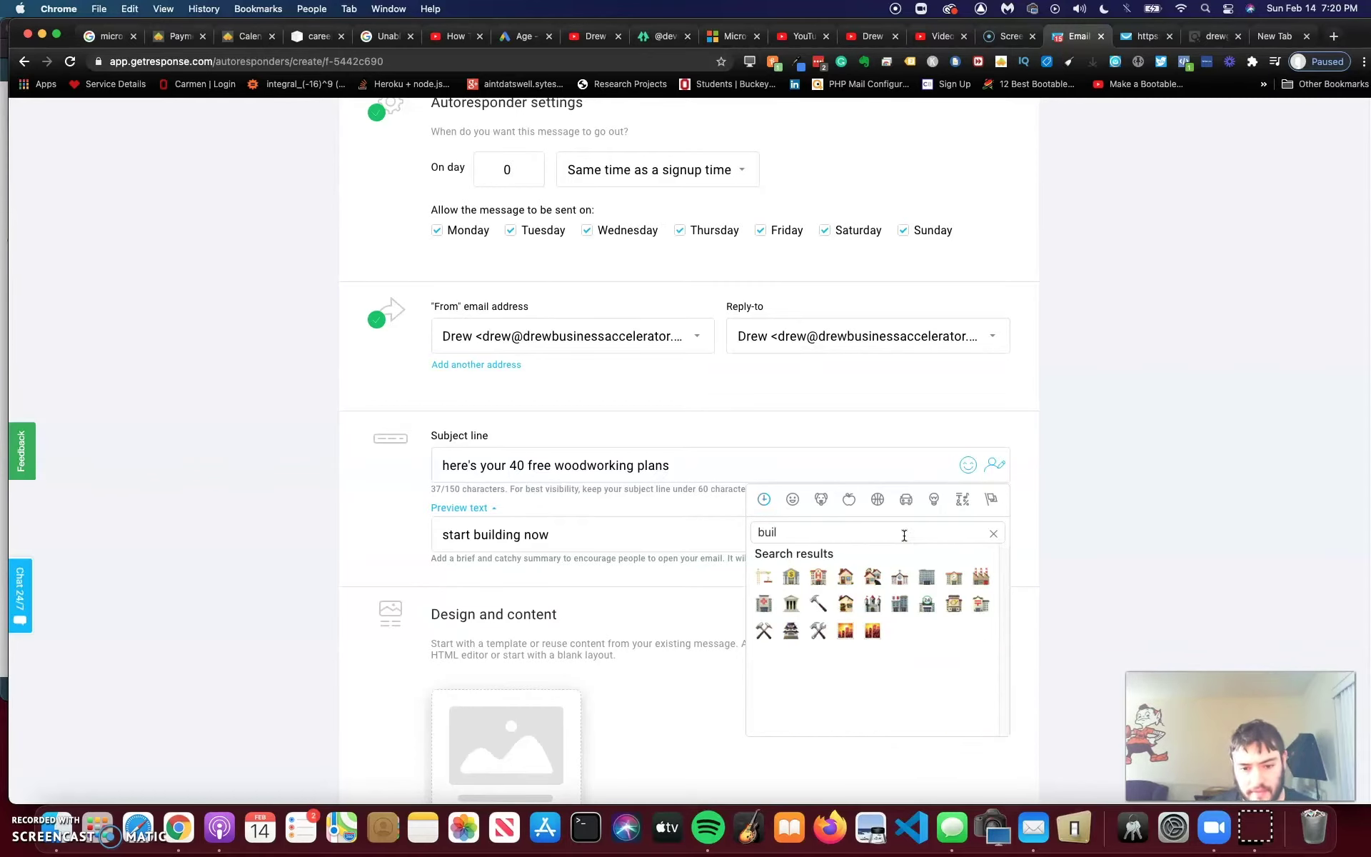
{"action": "left_click", "coordinate": [763, 576]}
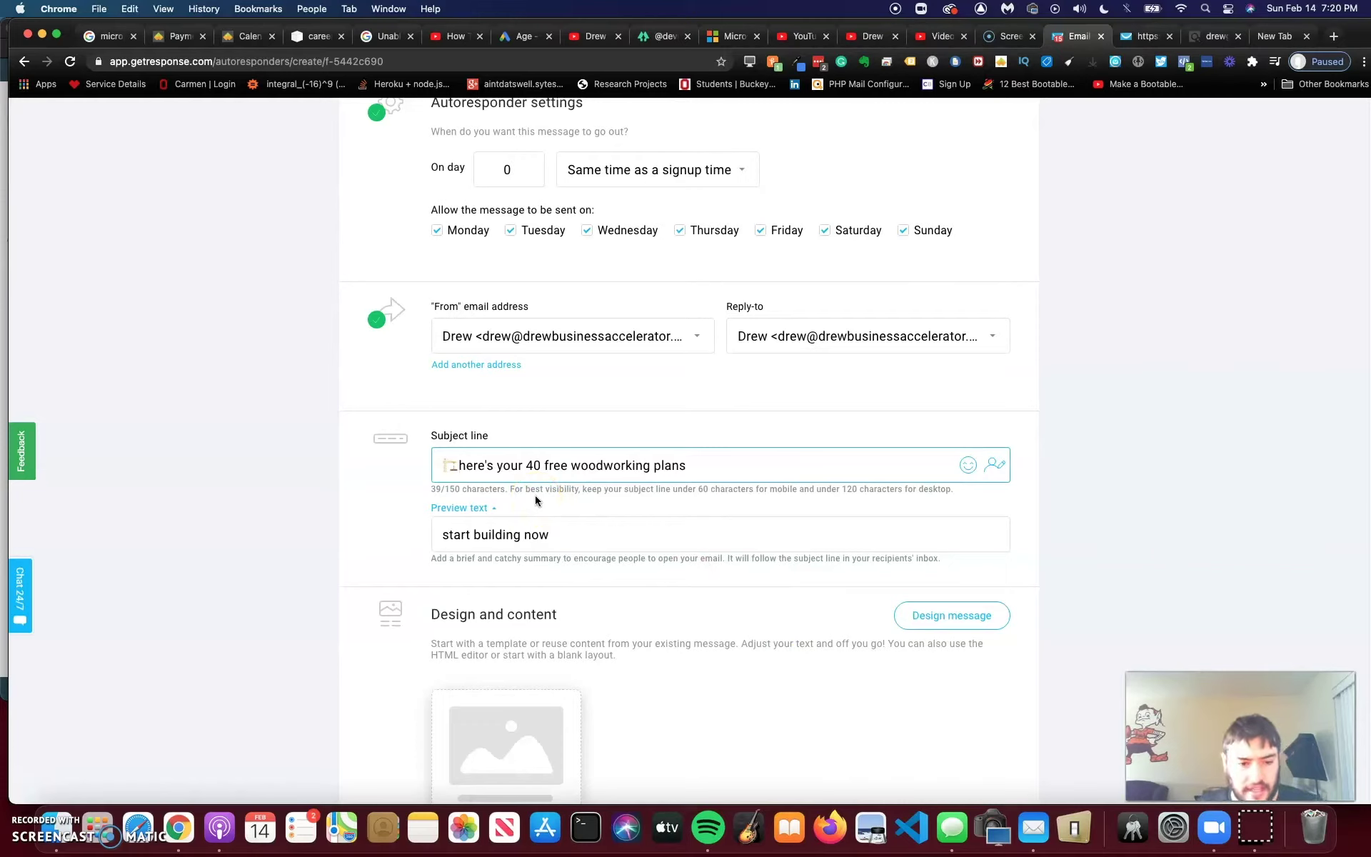
Step: Start designing the autoresponder message from the completely blank template
{"action": "scroll", "coordinate": [565, 575], "scroll_direction": "down", "scroll_amount": 5}
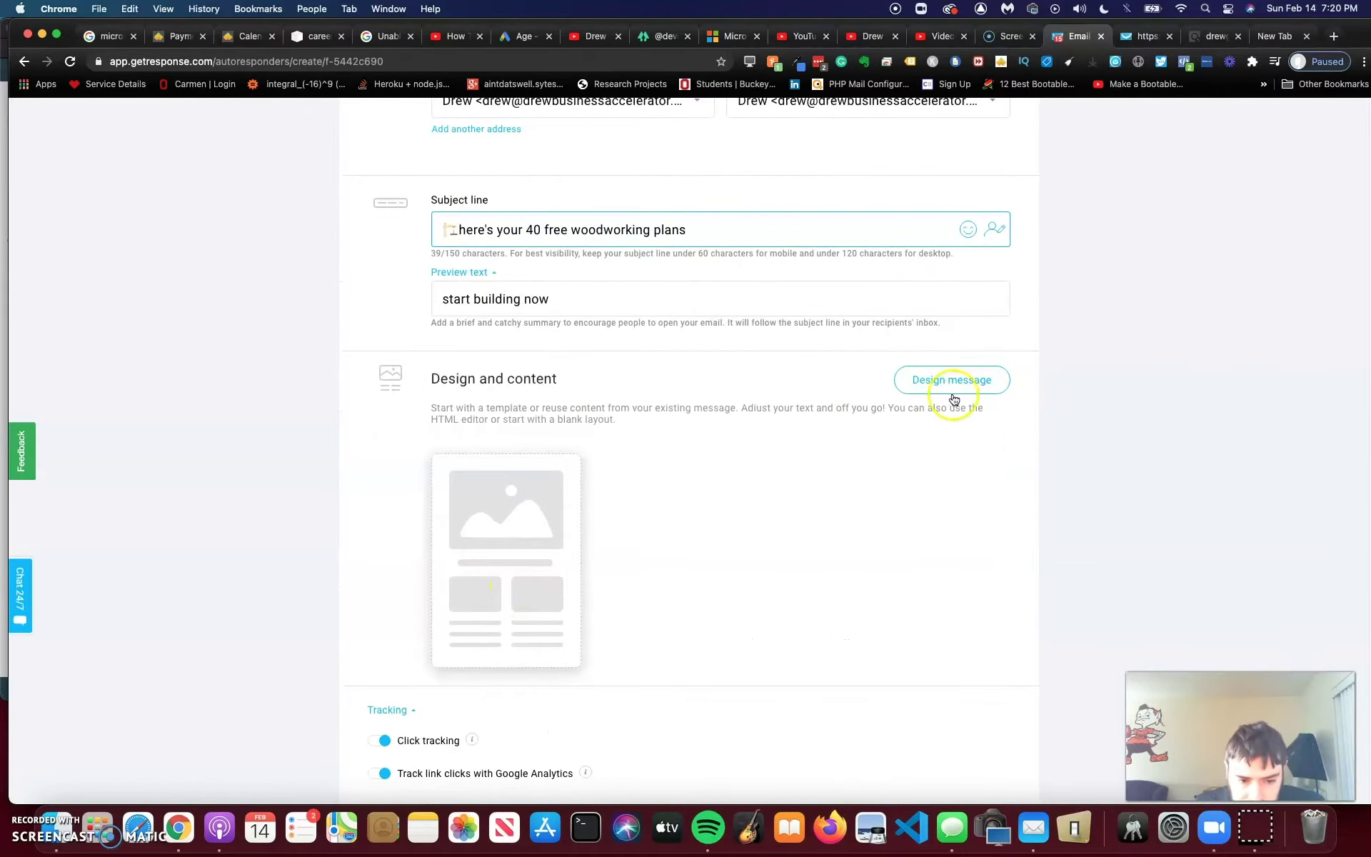
{"action": "left_click", "coordinate": [908, 380]}
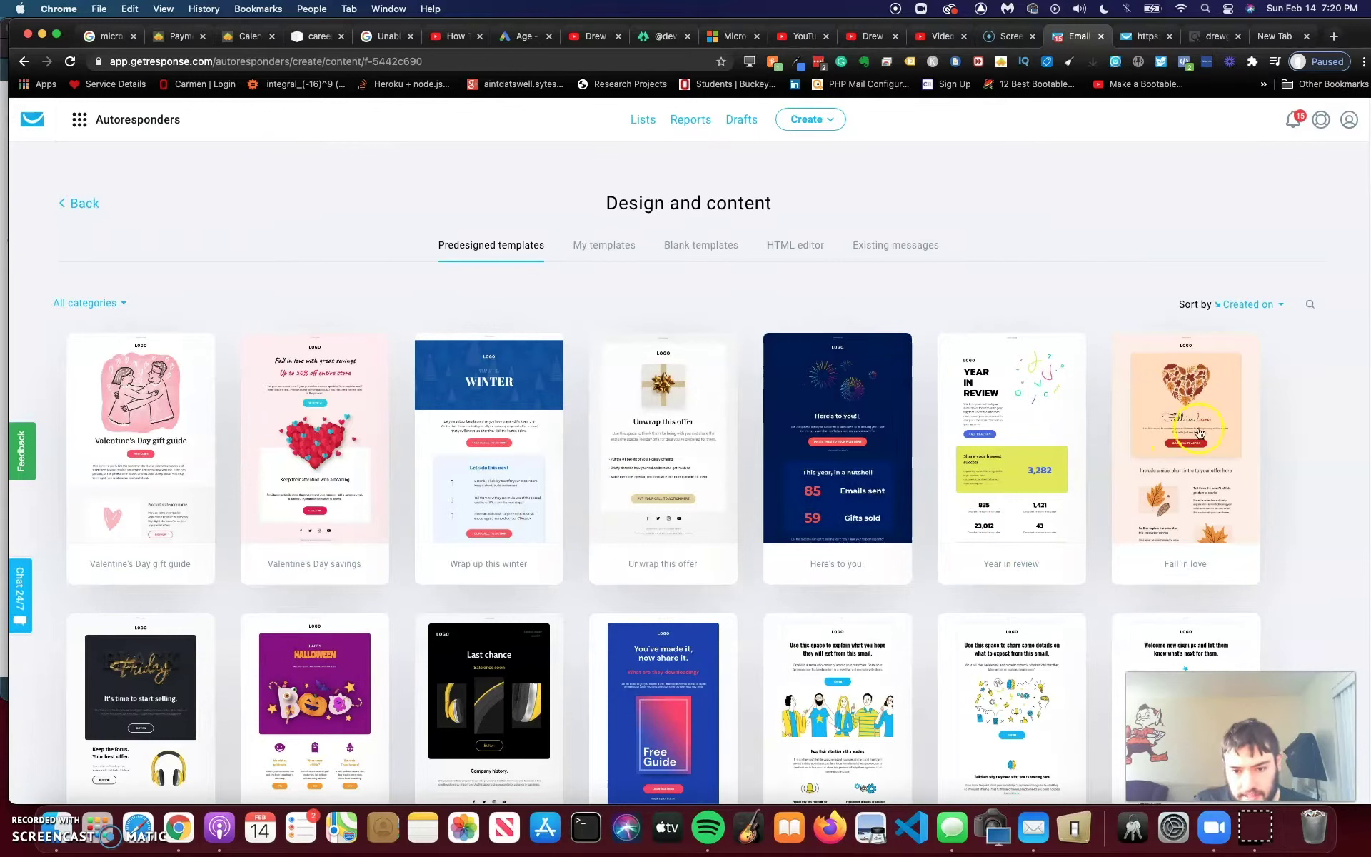
{"action": "mouse_move", "coordinate": [832, 448]}
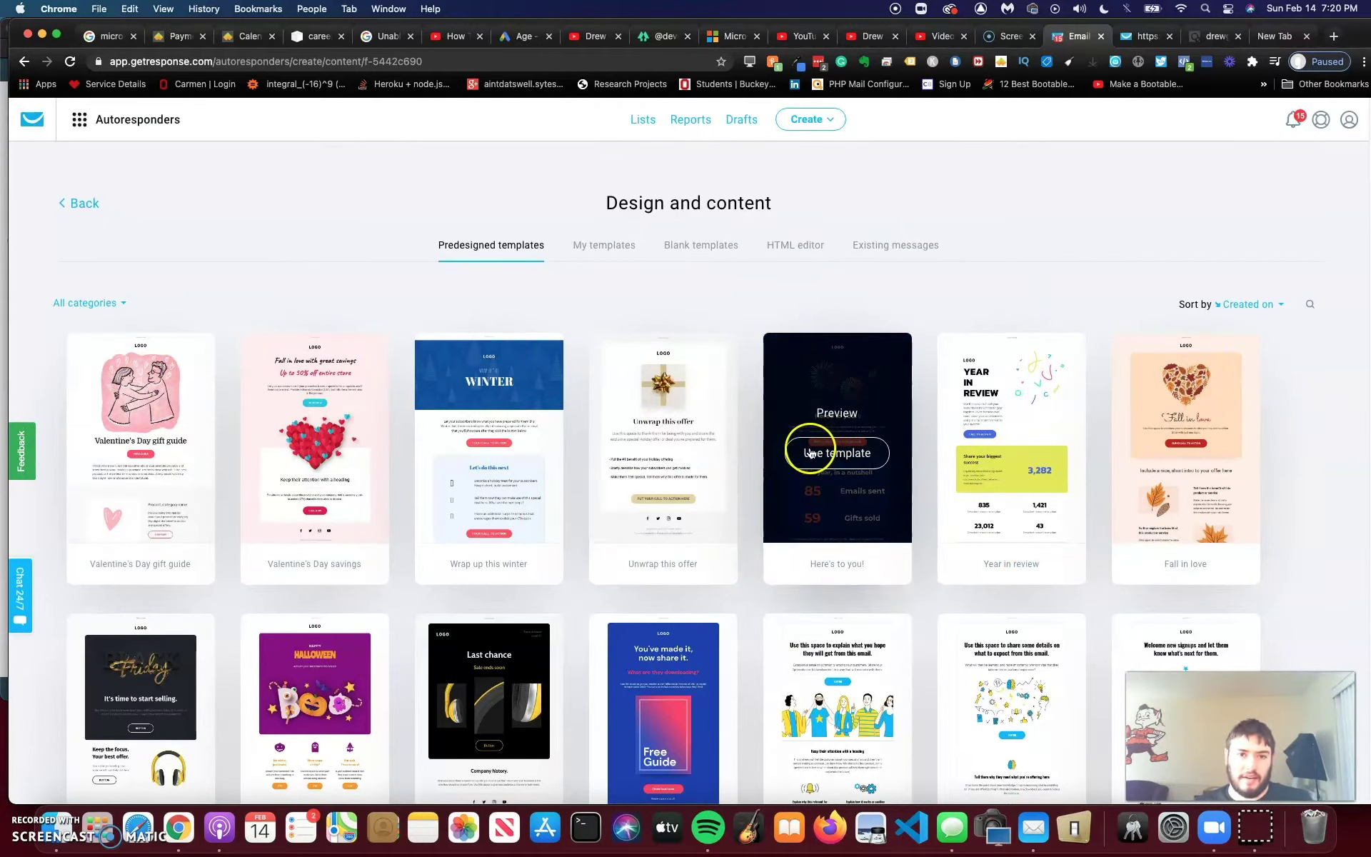
{"action": "left_click", "coordinate": [703, 243]}
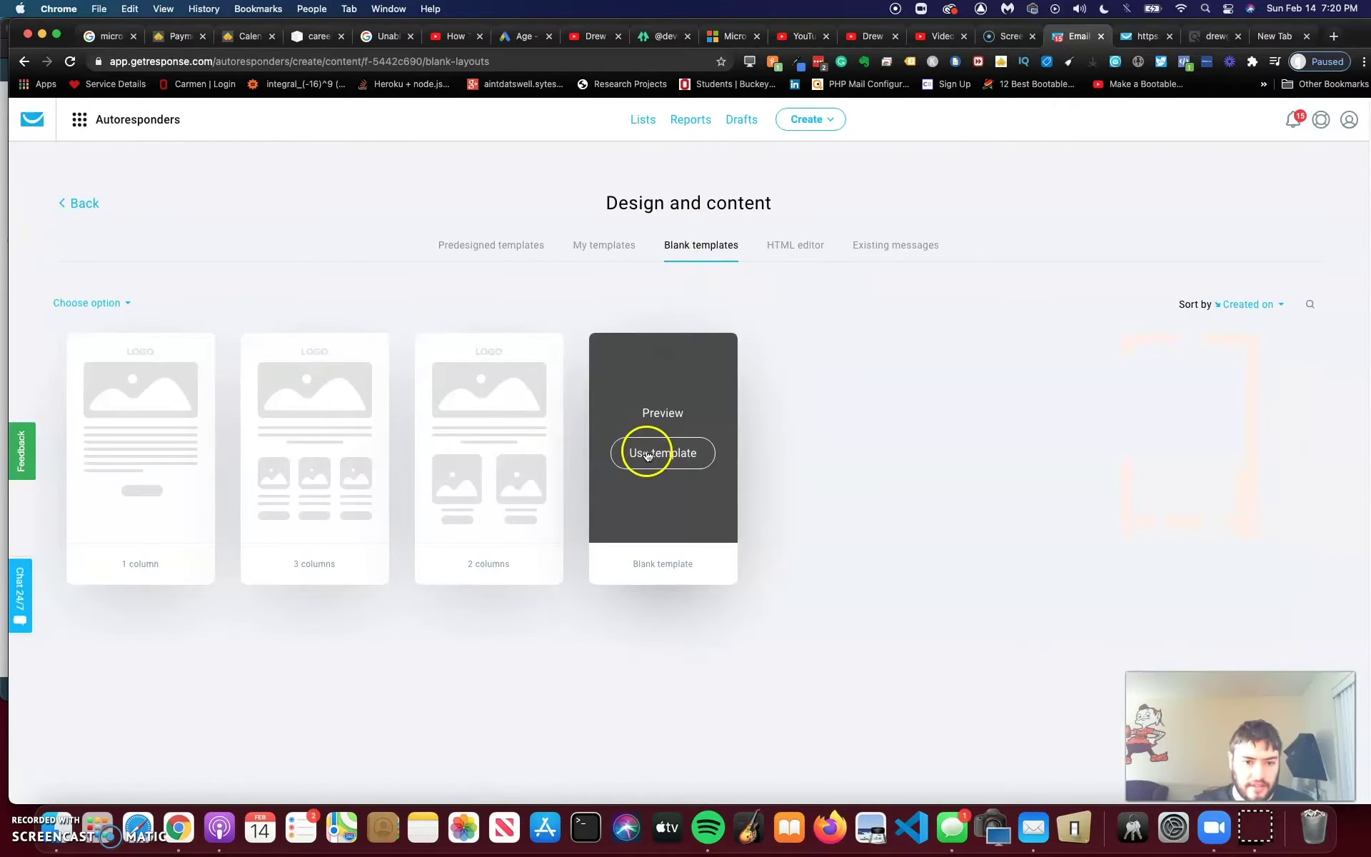
{"action": "left_click", "coordinate": [647, 454]}
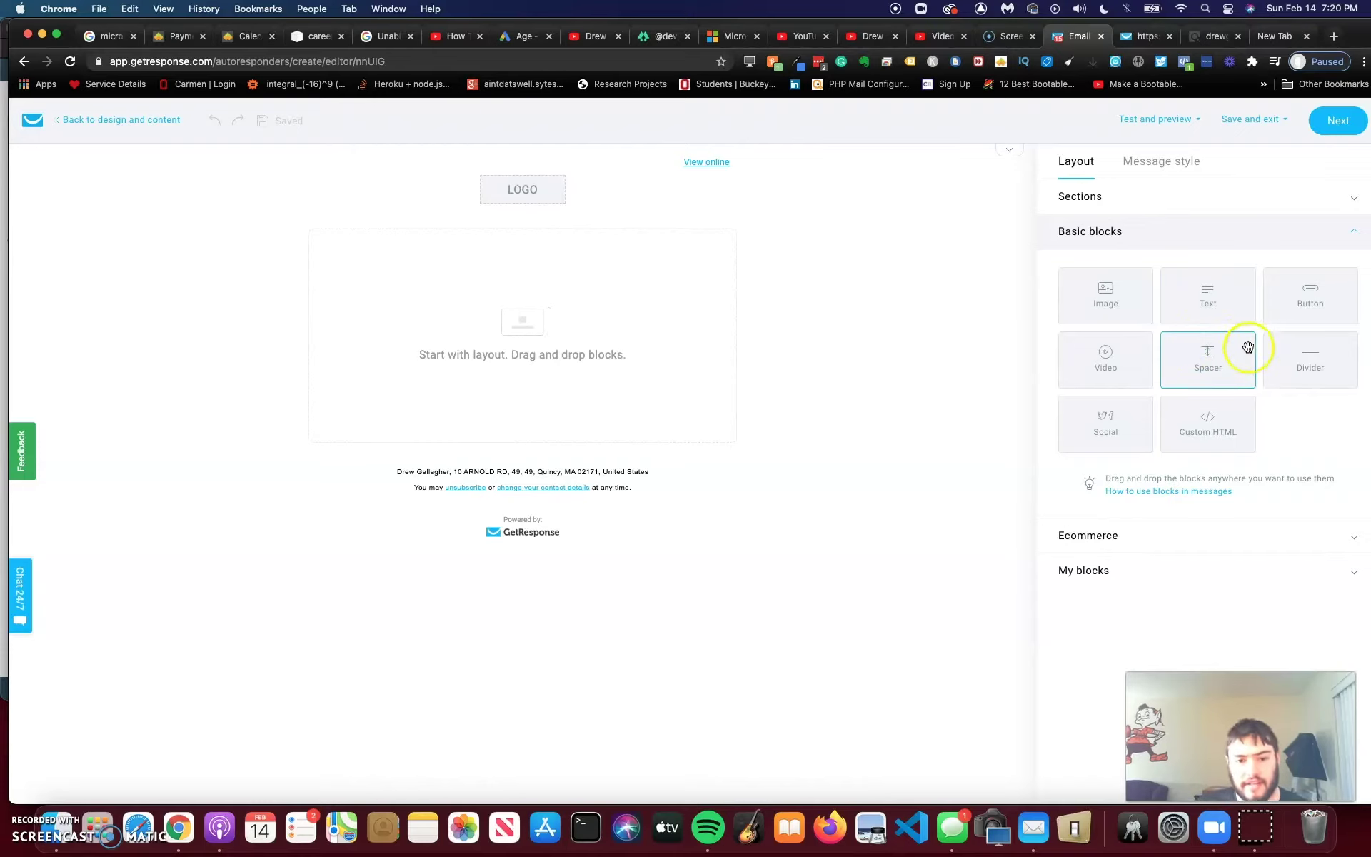
Step: Add a text block to the message body and write a one-line greeting introducing the sender by first name
{"action": "left_click_drag", "start_coordinate": [1206, 297], "coordinate": [512, 389]}
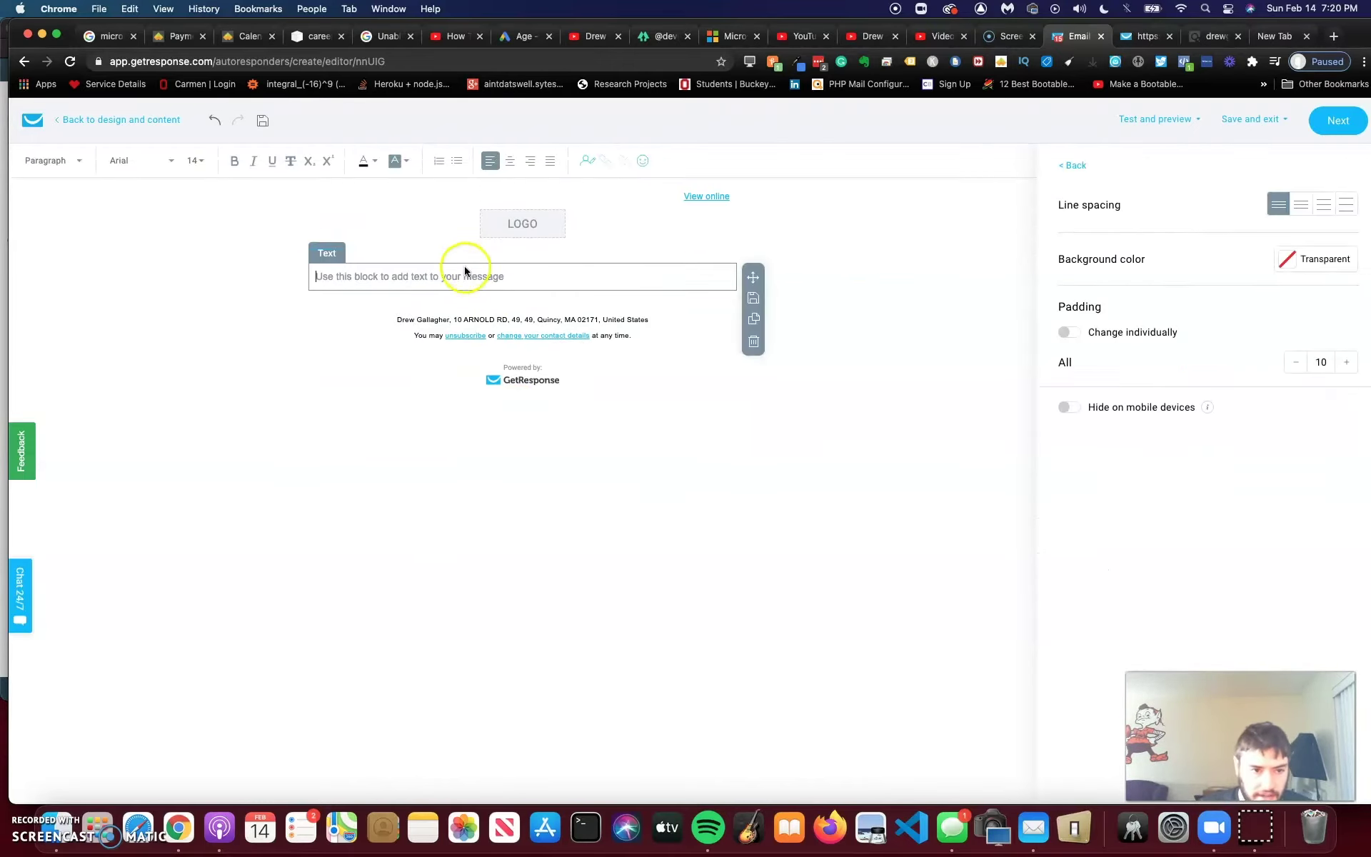
{"action": "type", "text": "H"}
{"action": "key", "text": "BackSpace"}
{"action": "type", "text": "Hey "}
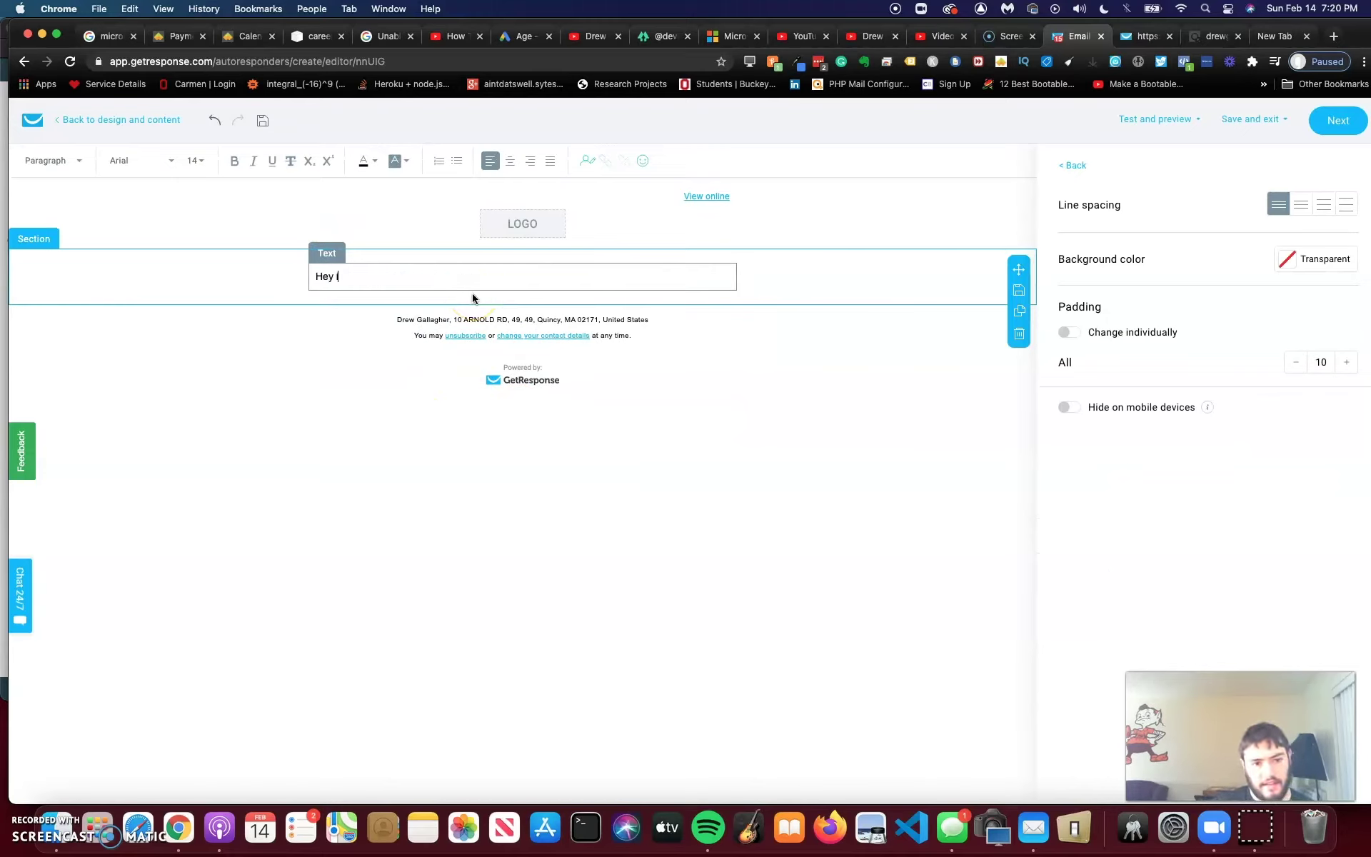
{"action": "type", "text": "it's Drew!\\"}
{"action": "key", "text": "BackSpace"}
{"action": "key", "text": "Return"}
Step: Write "Here are your 40 free woodworking plans!" as a paragraph below the greeting
{"action": "type", "text": "Here are your 40 f"}
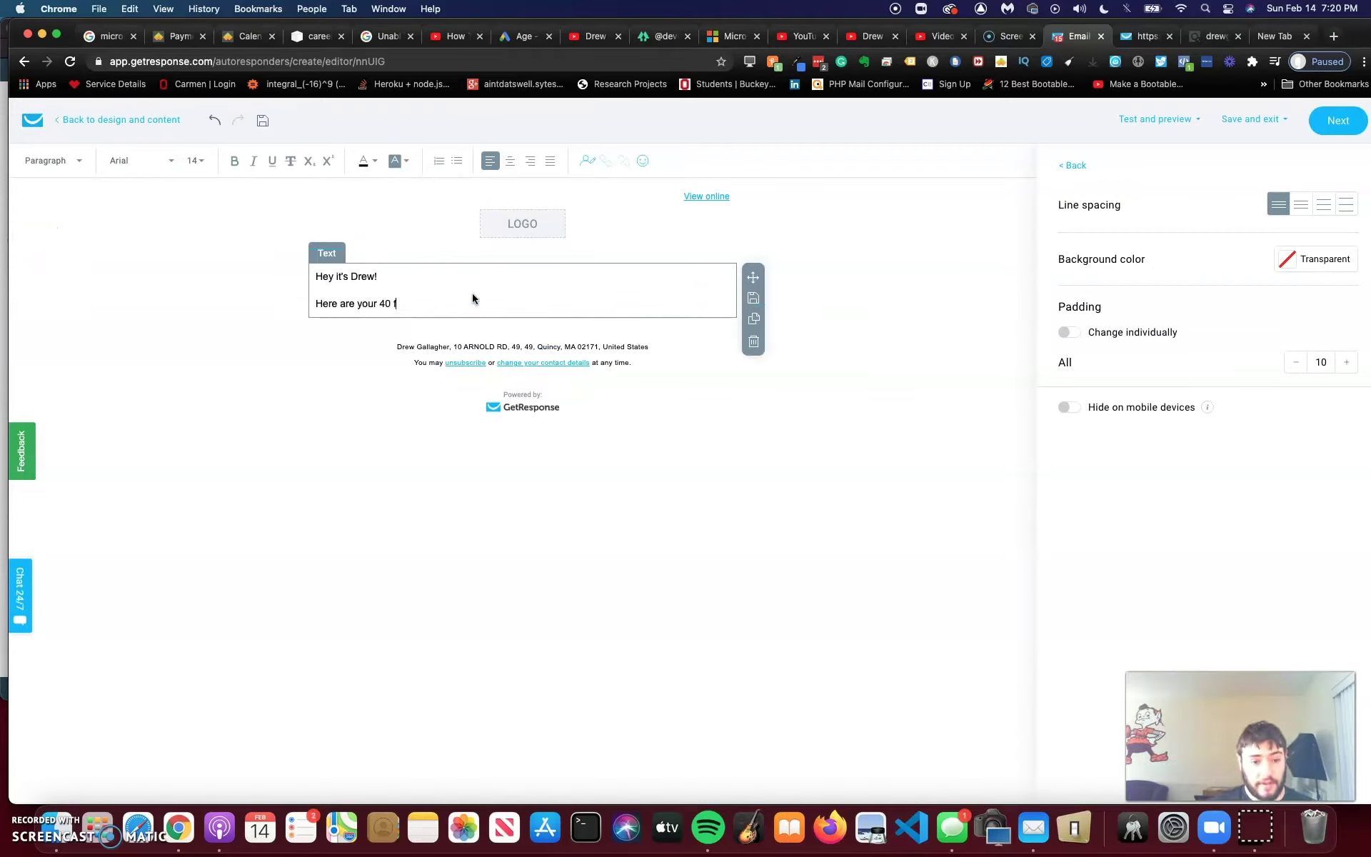
{"action": "type", "text": "ree woodworking"}
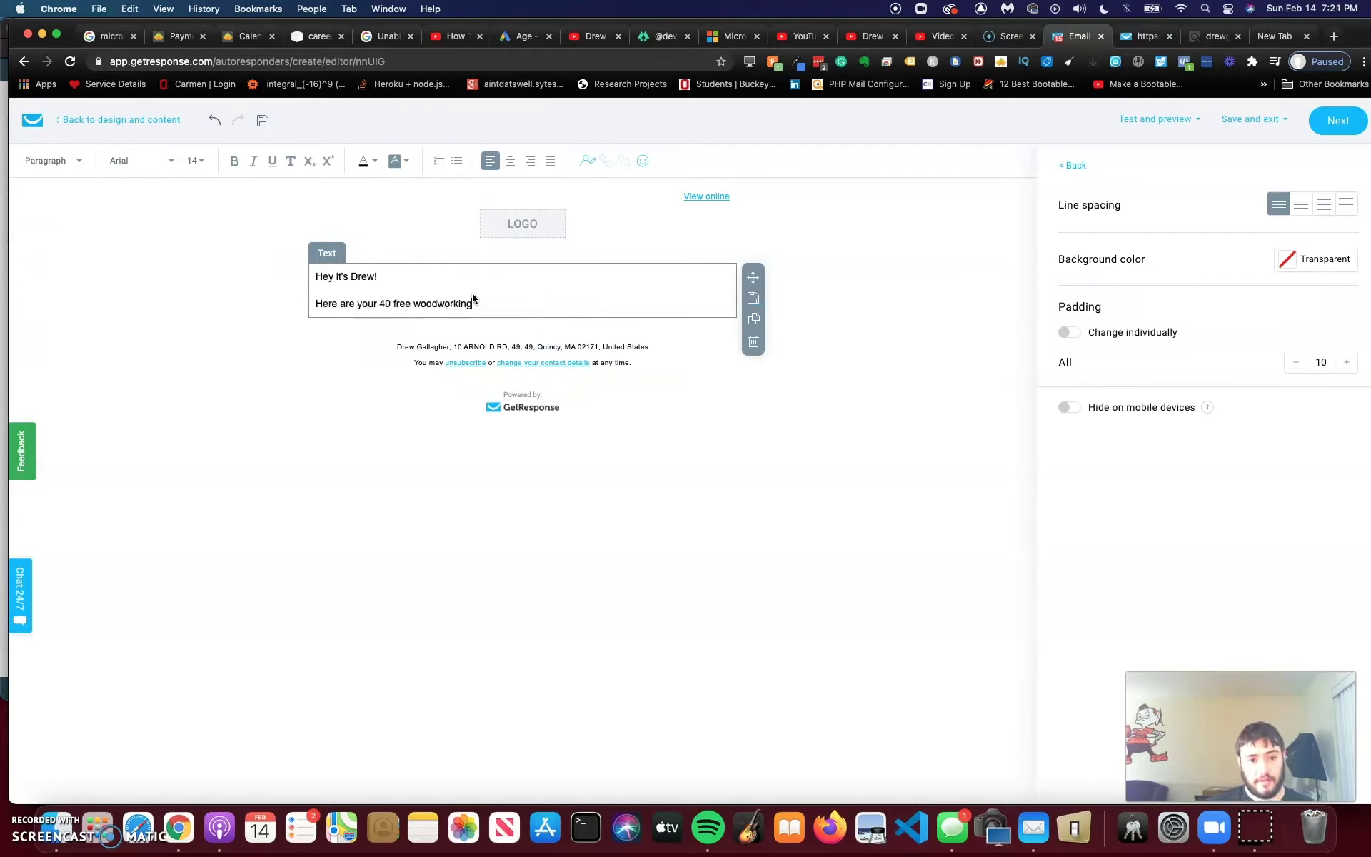
{"action": "type", "text": " plans!"}
{"action": "key", "text": "Return"}
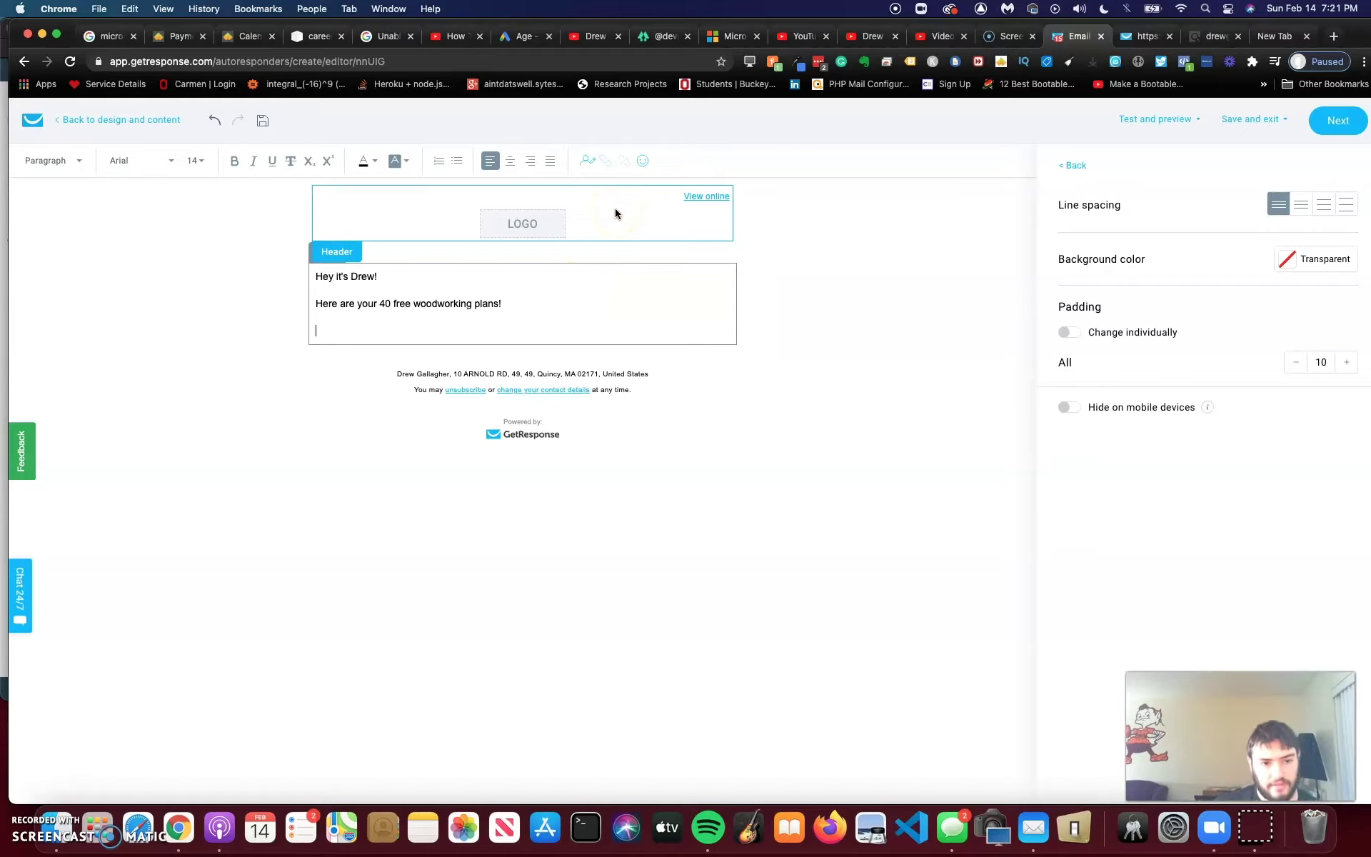
Step: Start inserting a web address link on the "Here are your 40 free woodworking plans!" line
{"action": "left_click_drag", "start_coordinate": [287, 315], "coordinate": [295, 297]}
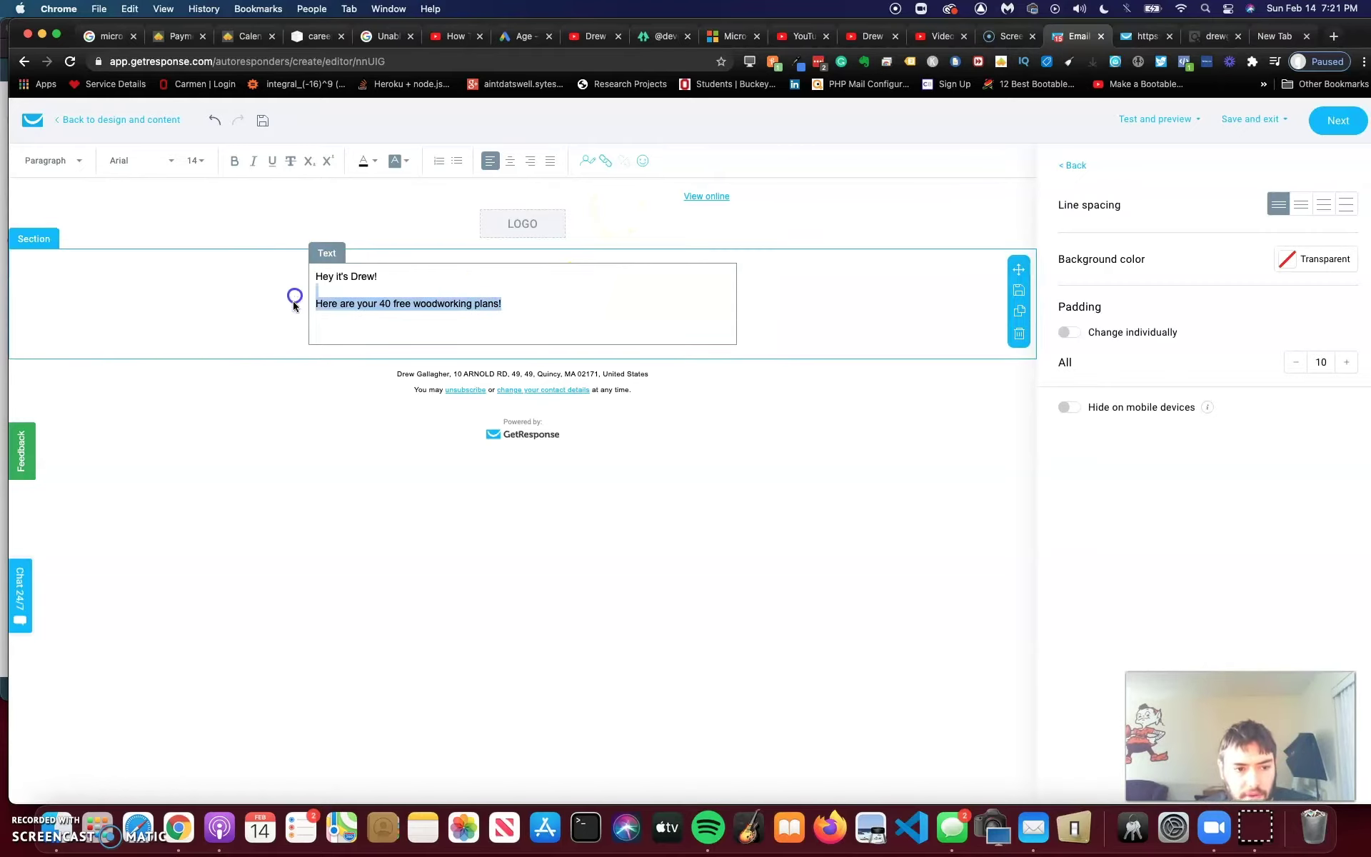
{"action": "left_click", "coordinate": [605, 160]}
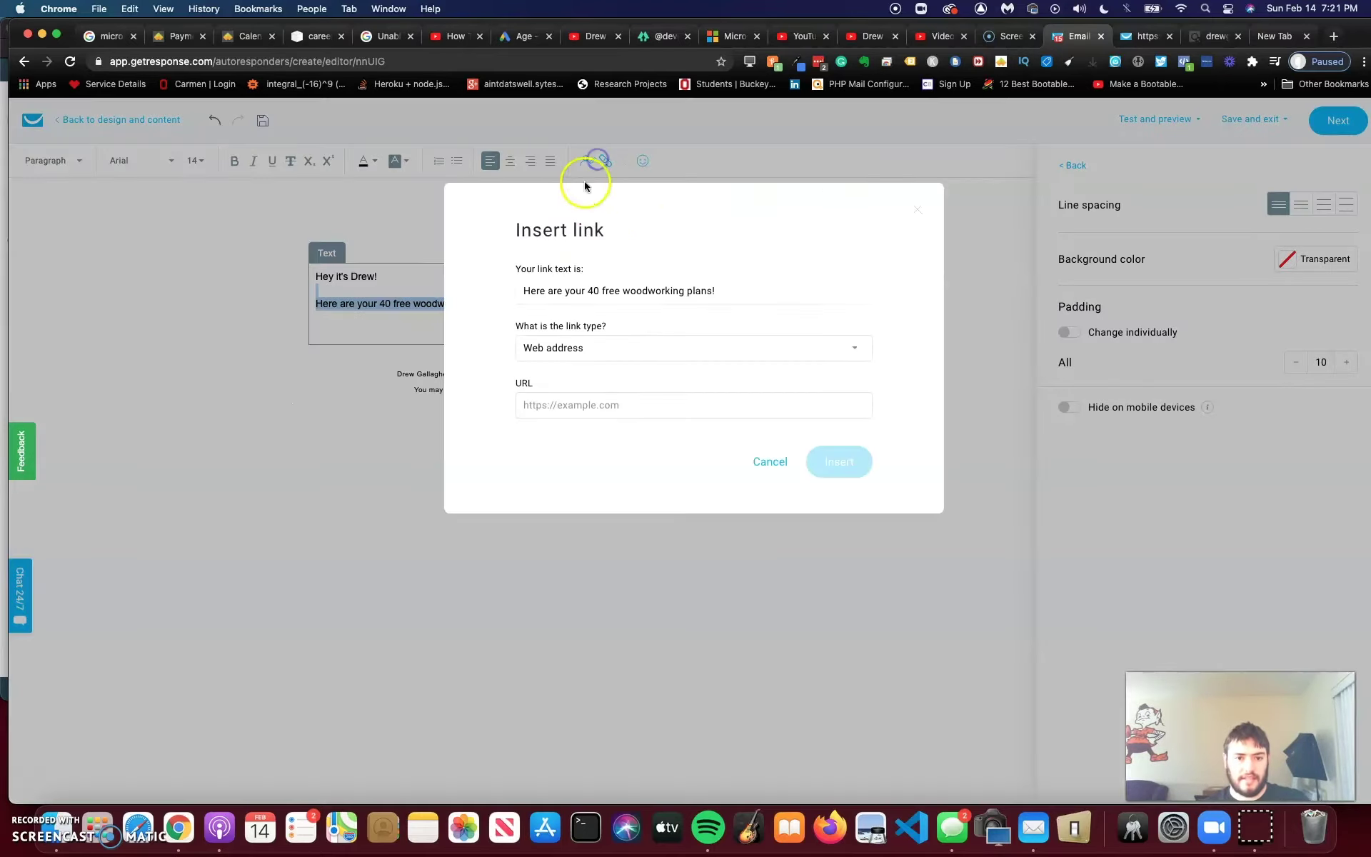
{"action": "left_click", "coordinate": [606, 416]}
{"action": "left_click", "coordinate": [828, 371]}
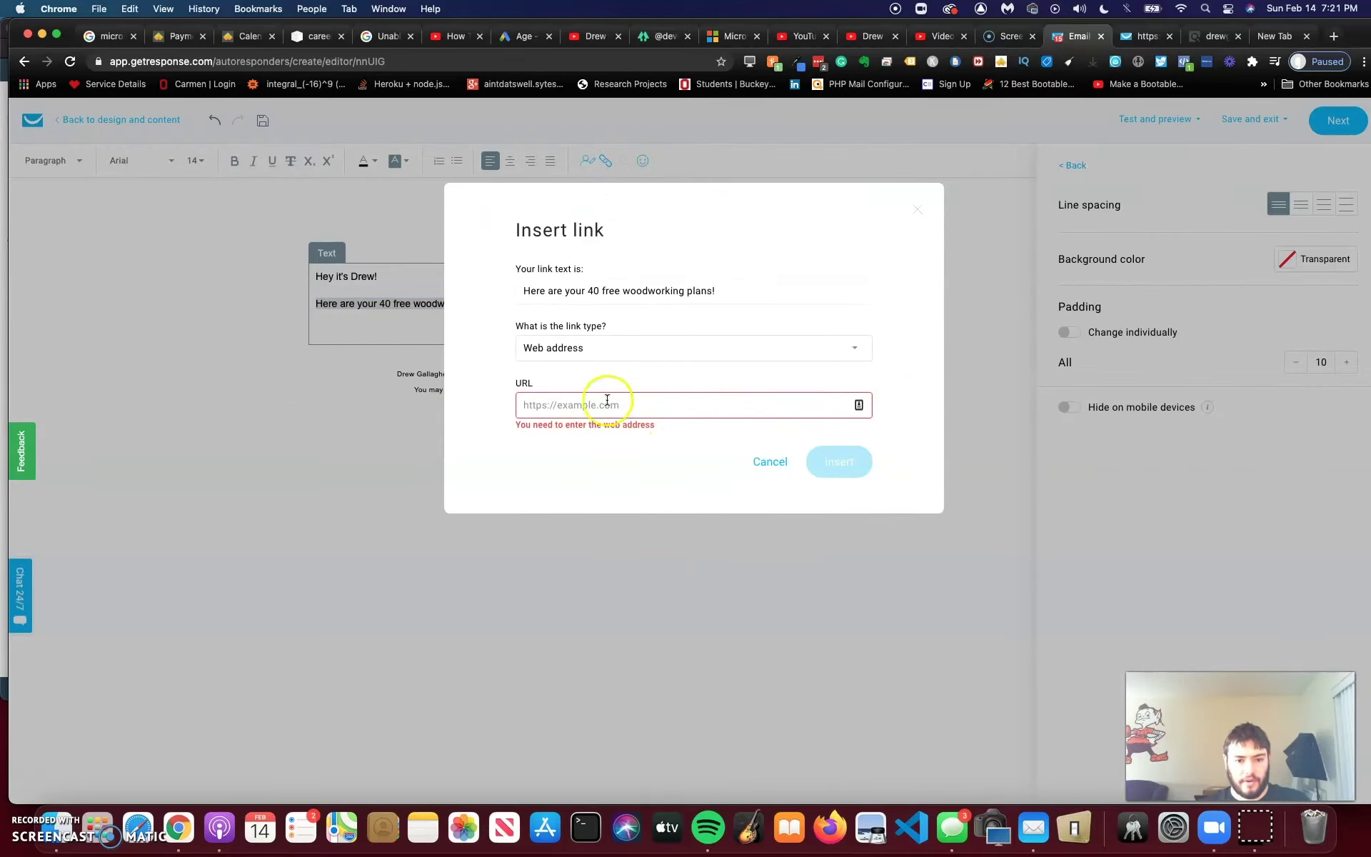
Step: Open Google Drive in the spare browser tab and copy the share link of ArtofWoodworking_40_Projects.pdf
{"action": "key", "text": "super+9"}
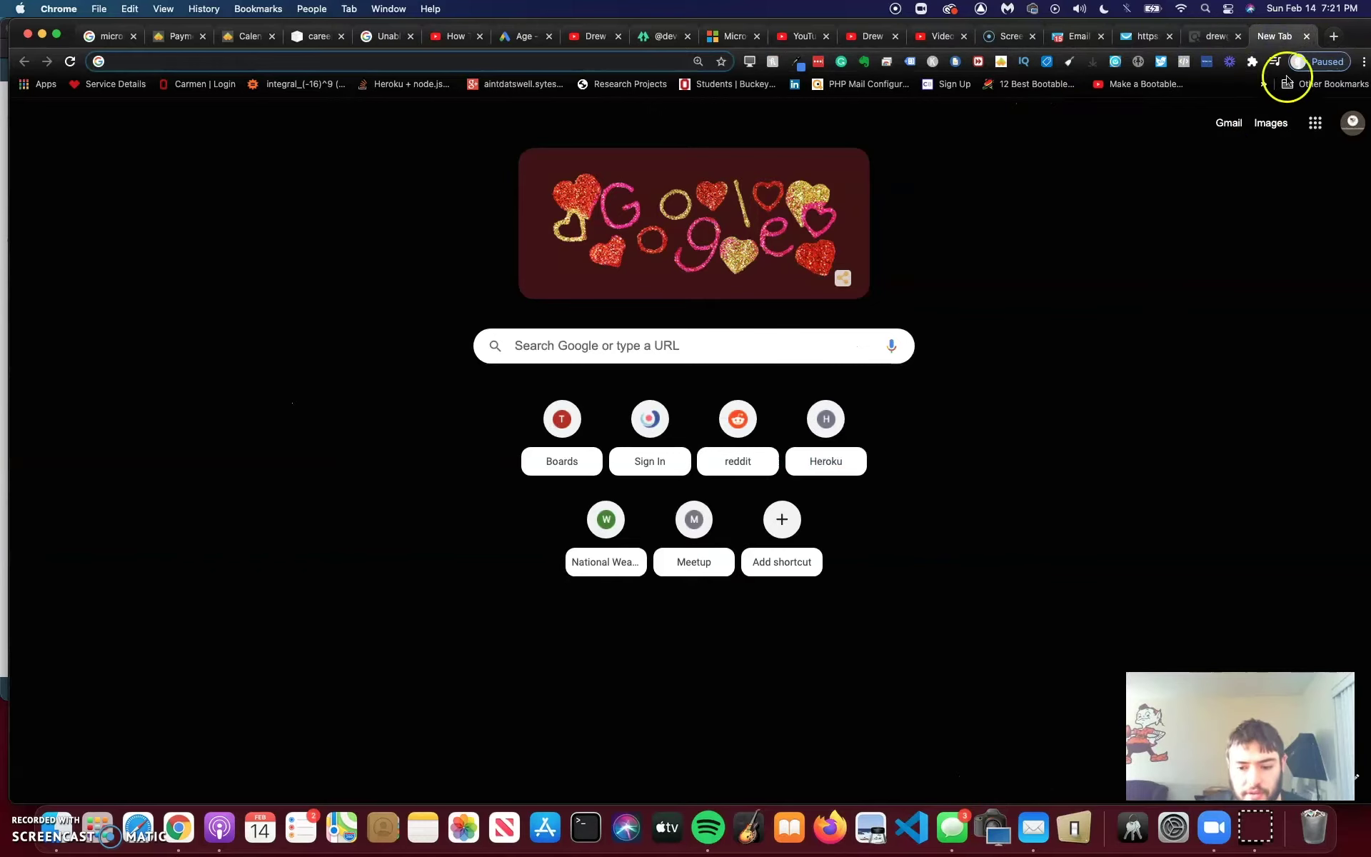
{"action": "type", "text": "dr"}
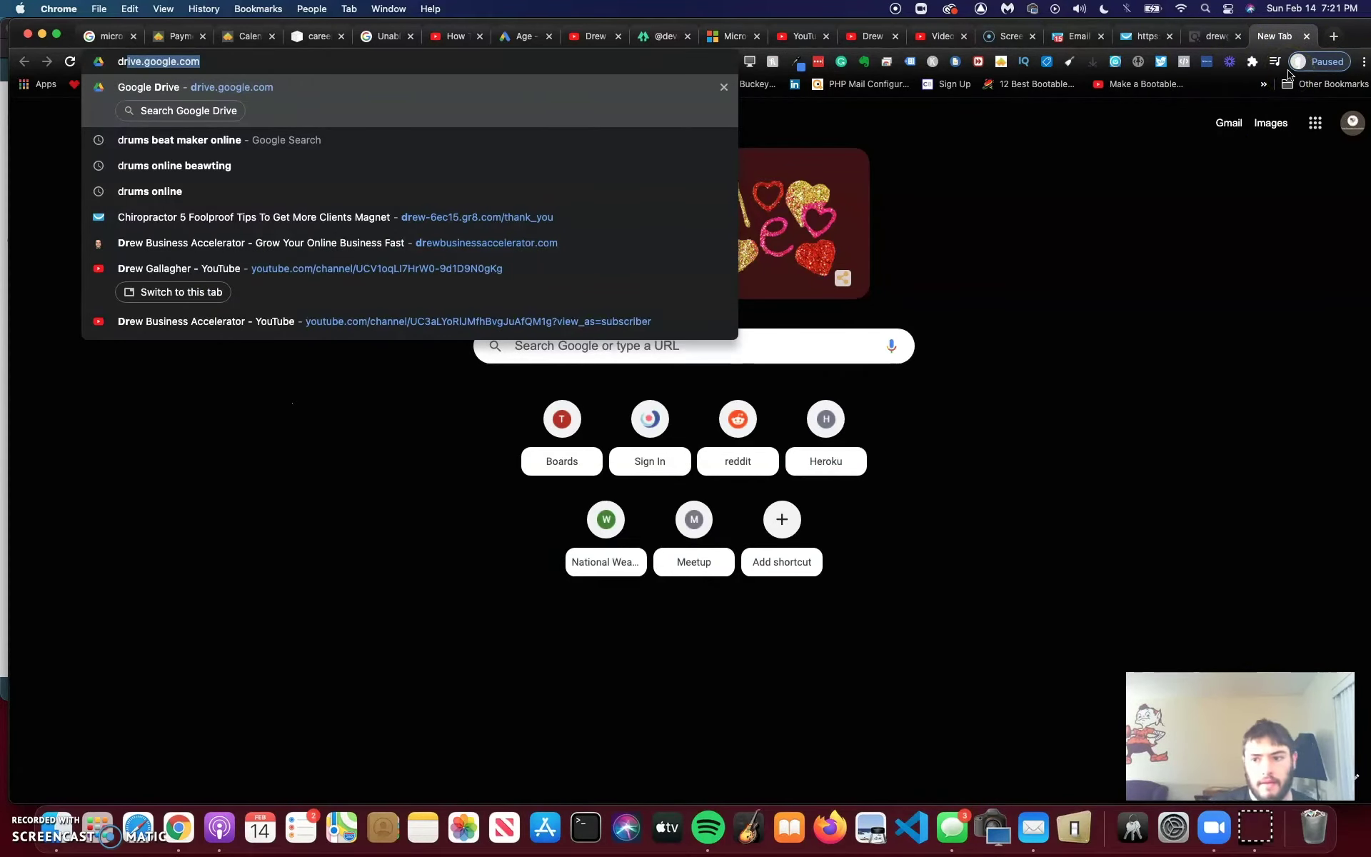
{"action": "left_click", "coordinate": [245, 88]}
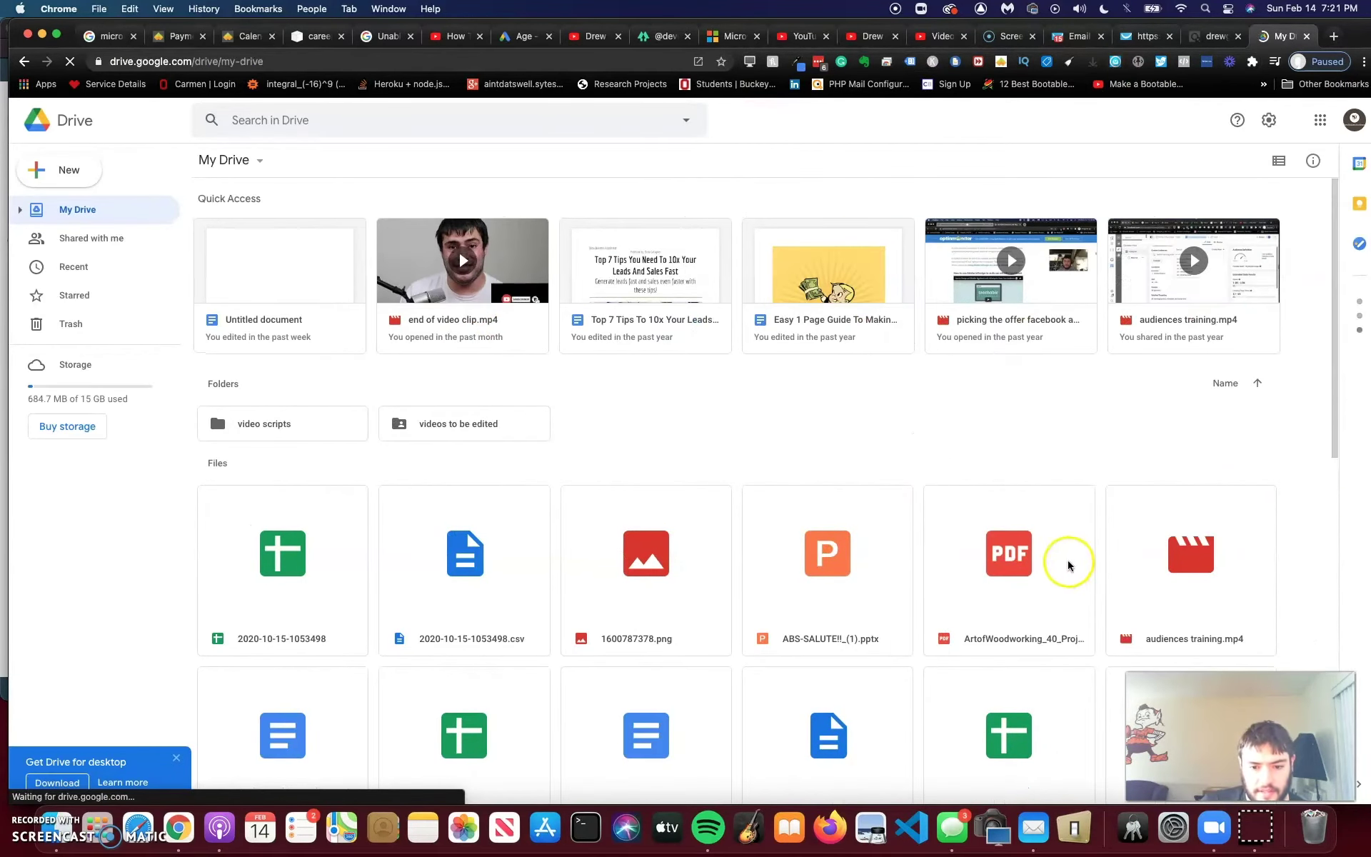
{"action": "double_click", "coordinate": [956, 555]}
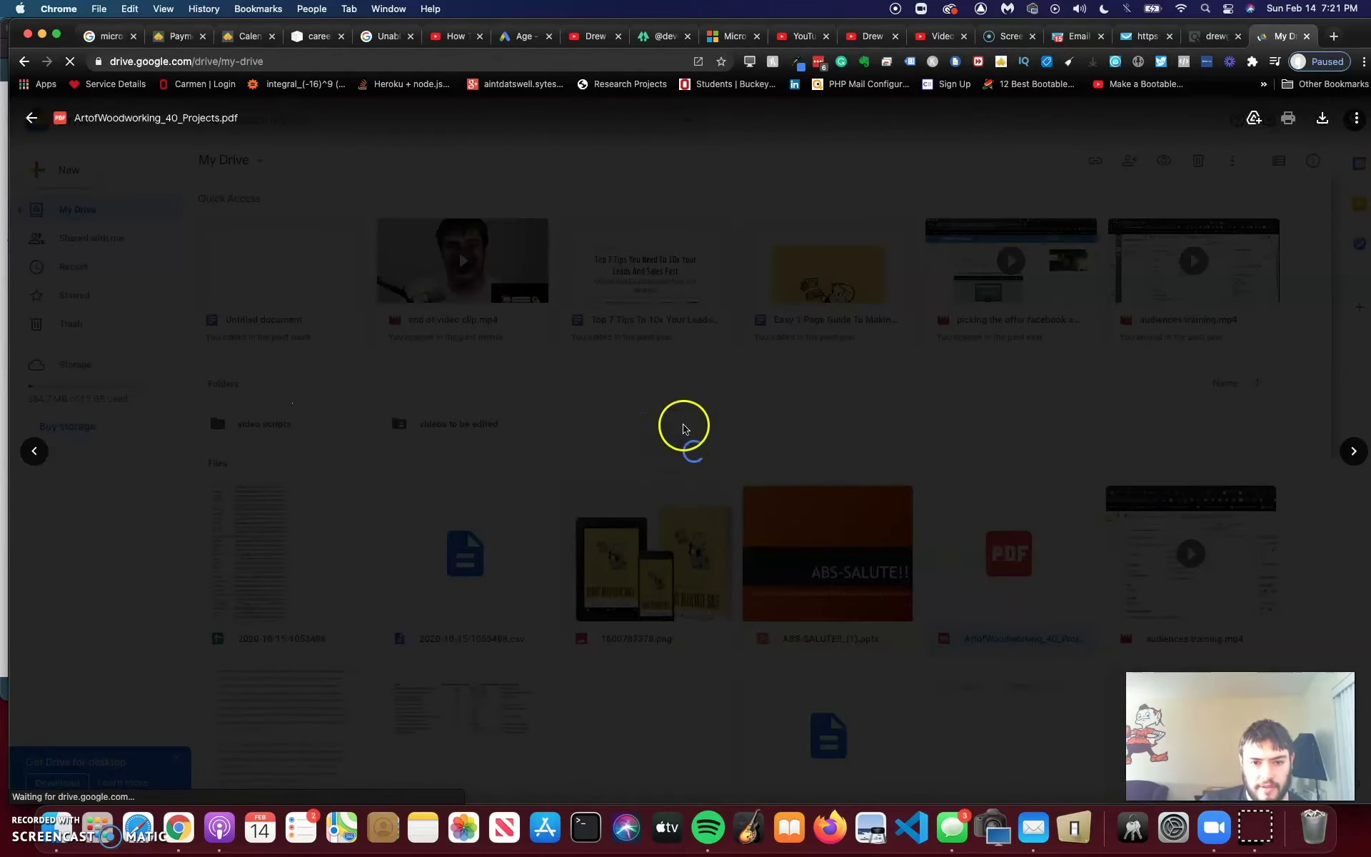
{"action": "left_click", "coordinate": [1356, 119]}
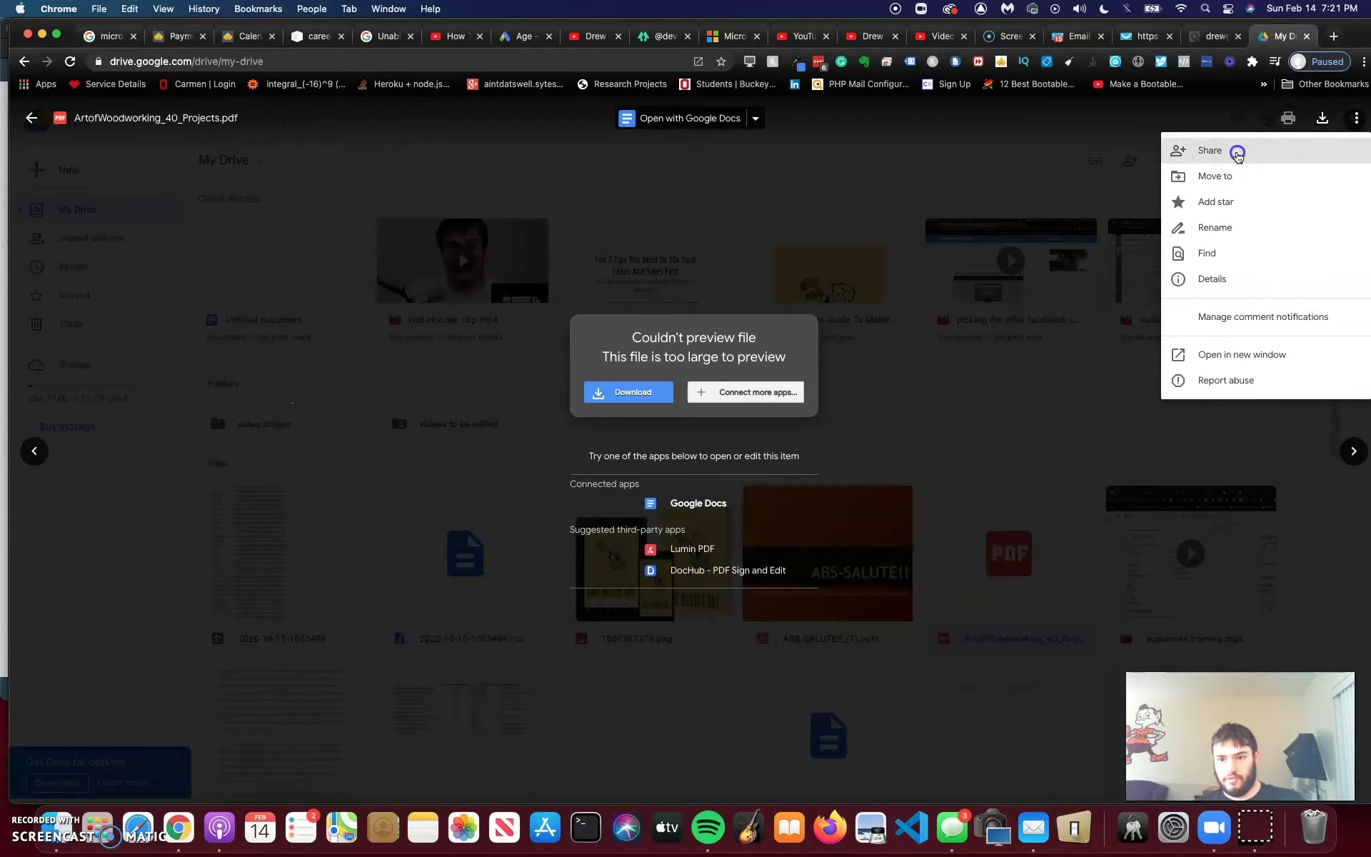
{"action": "left_click", "coordinate": [1235, 153]}
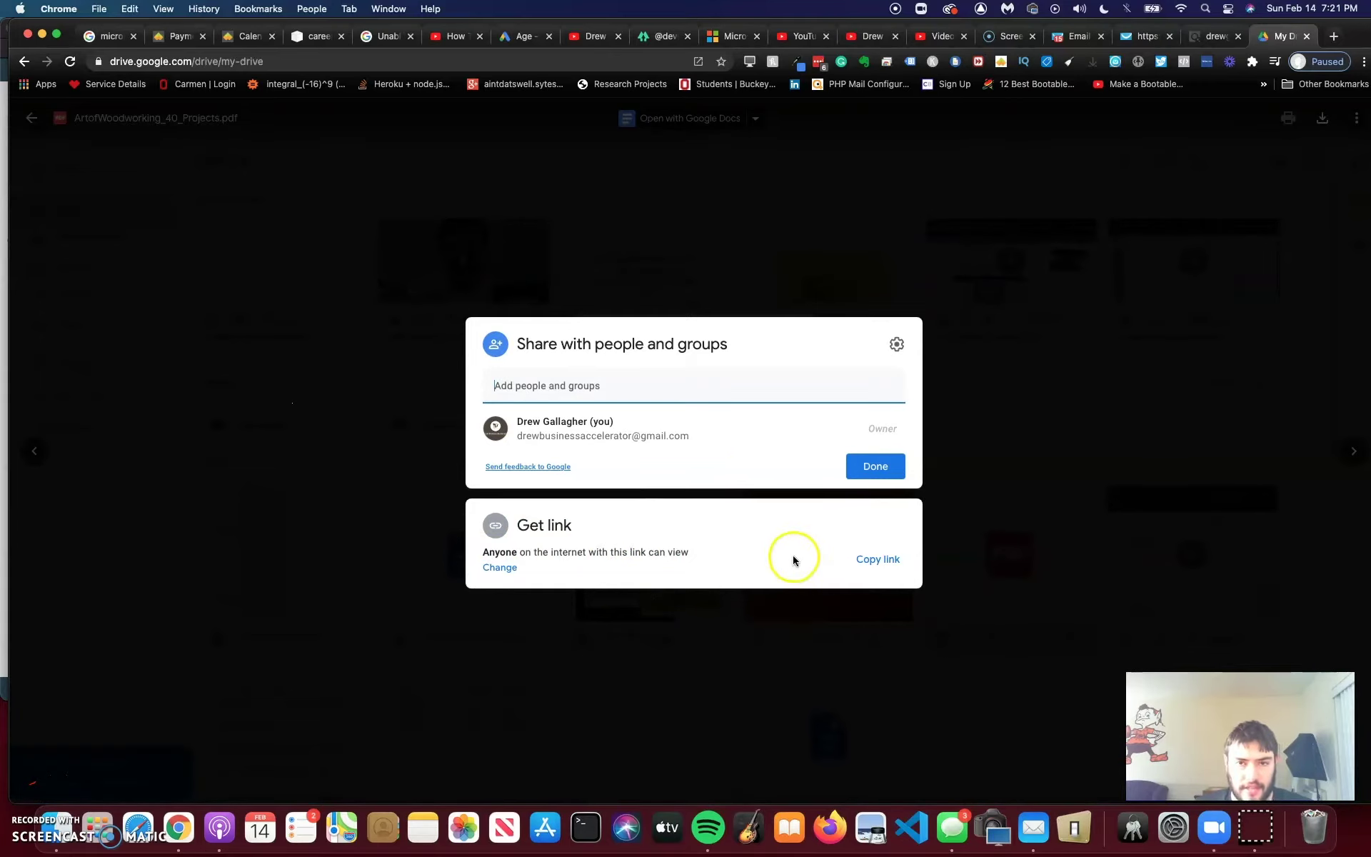
{"action": "left_click", "coordinate": [878, 560]}
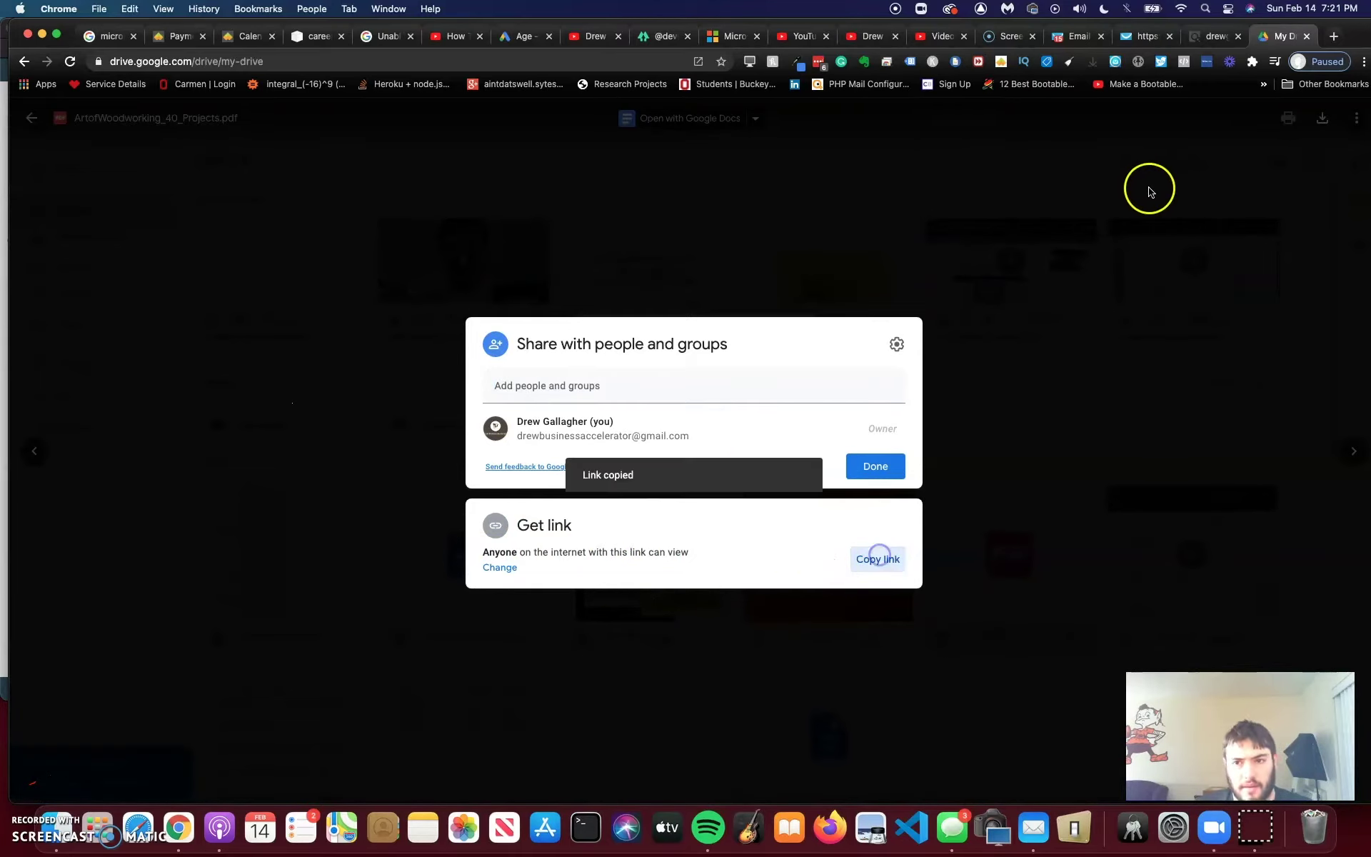
Step: Return to the GetResponse editor, insert the copied Drive link as the URL, and add an empty paragraph below the linked line
{"action": "left_click", "coordinate": [1135, 36]}
{"action": "left_click", "coordinate": [1063, 35]}
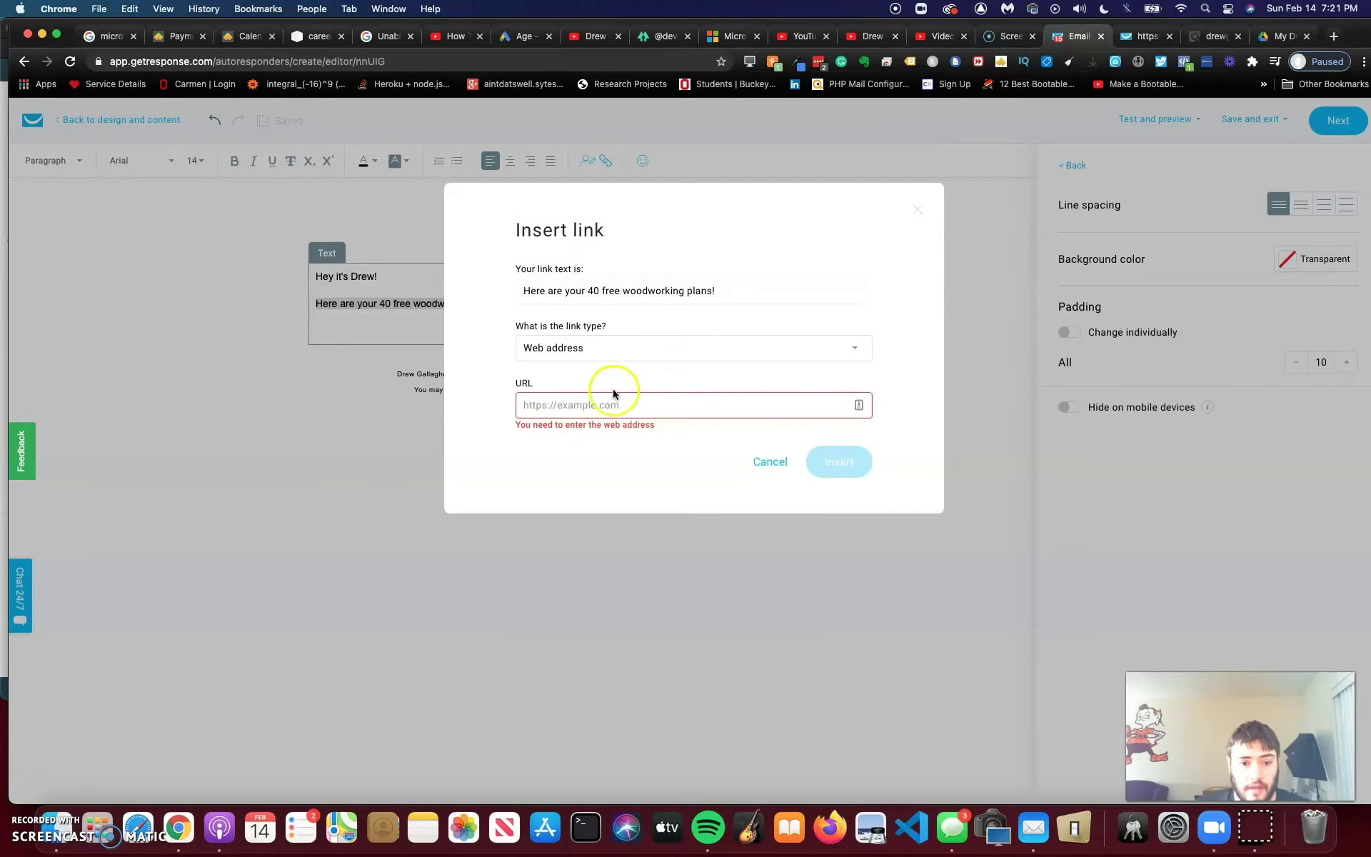
{"action": "left_click", "coordinate": [585, 407]}
{"action": "key", "text": "super+v"}
{"action": "left_click", "coordinate": [837, 461]}
{"action": "left_click", "coordinate": [568, 302]}
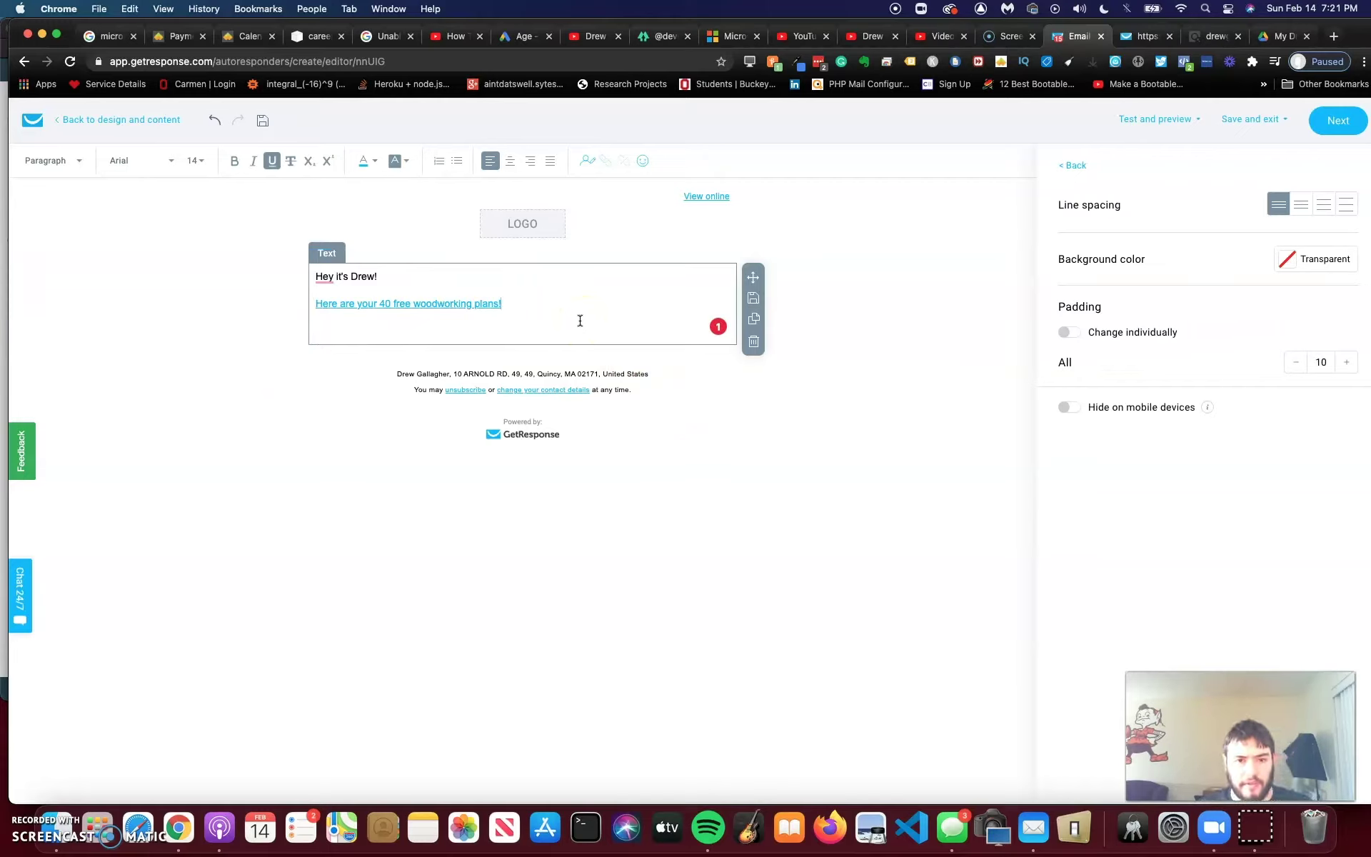
{"action": "key", "text": "Return"}
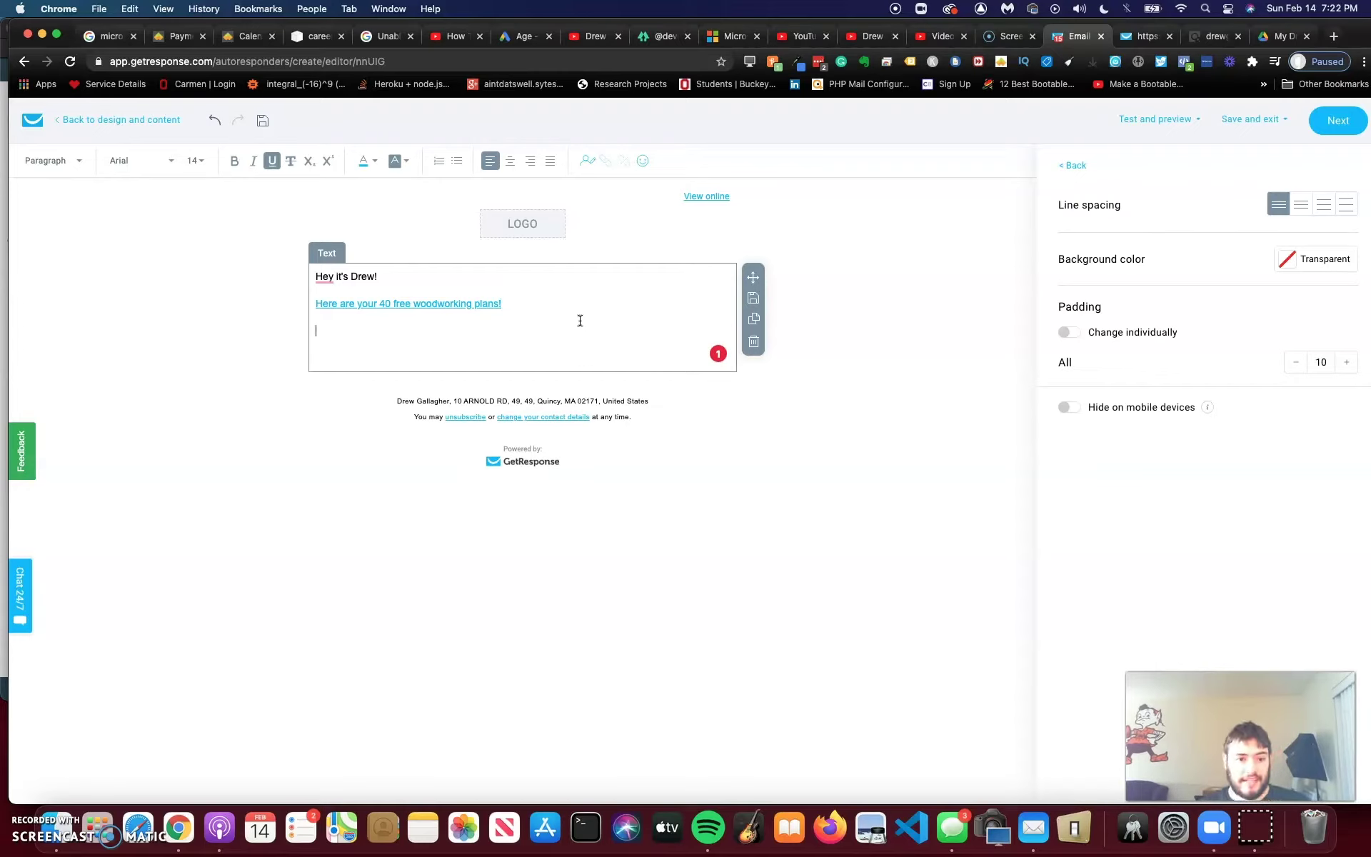
{"action": "left_click", "coordinate": [931, 322]}
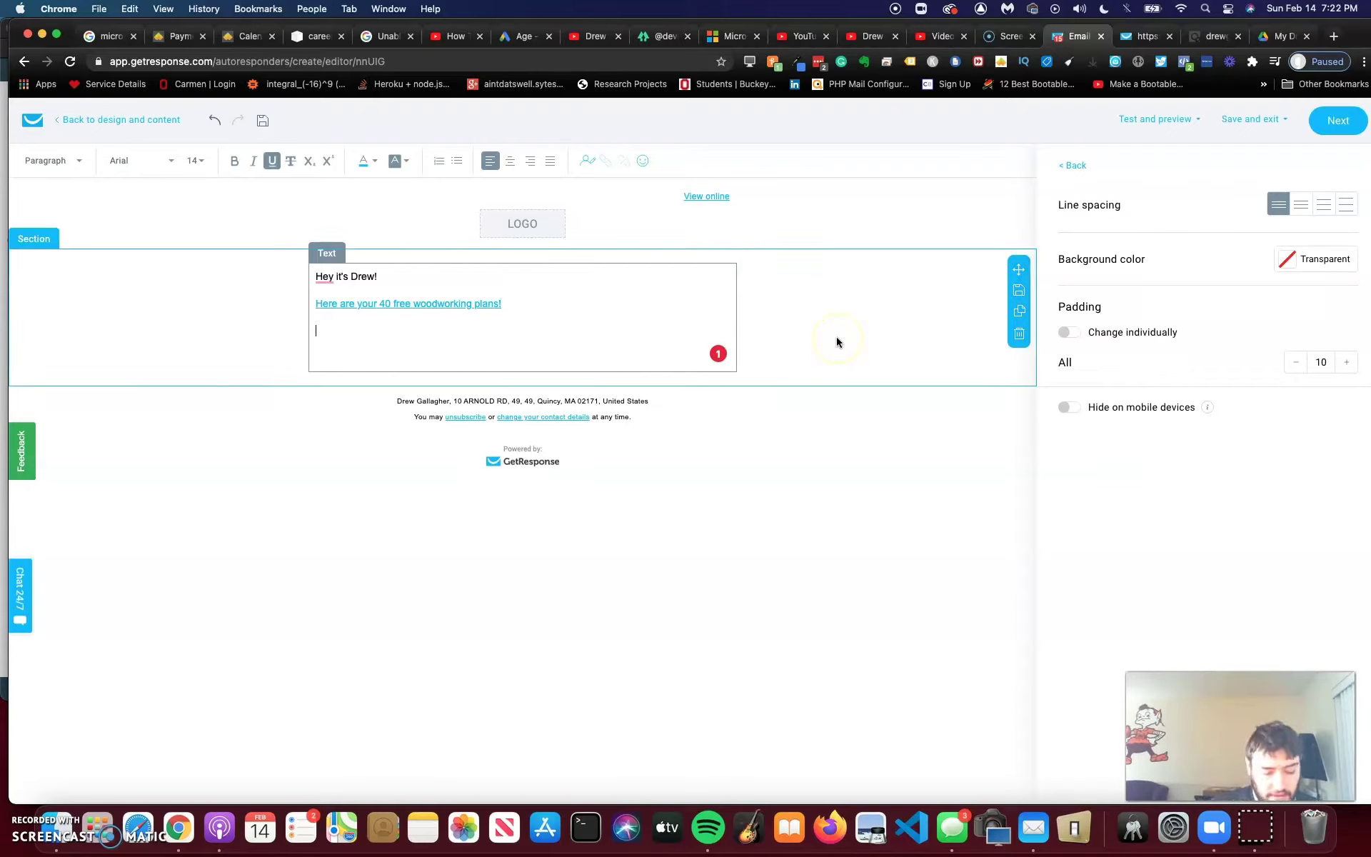
{"action": "type", "text": "If you a"}
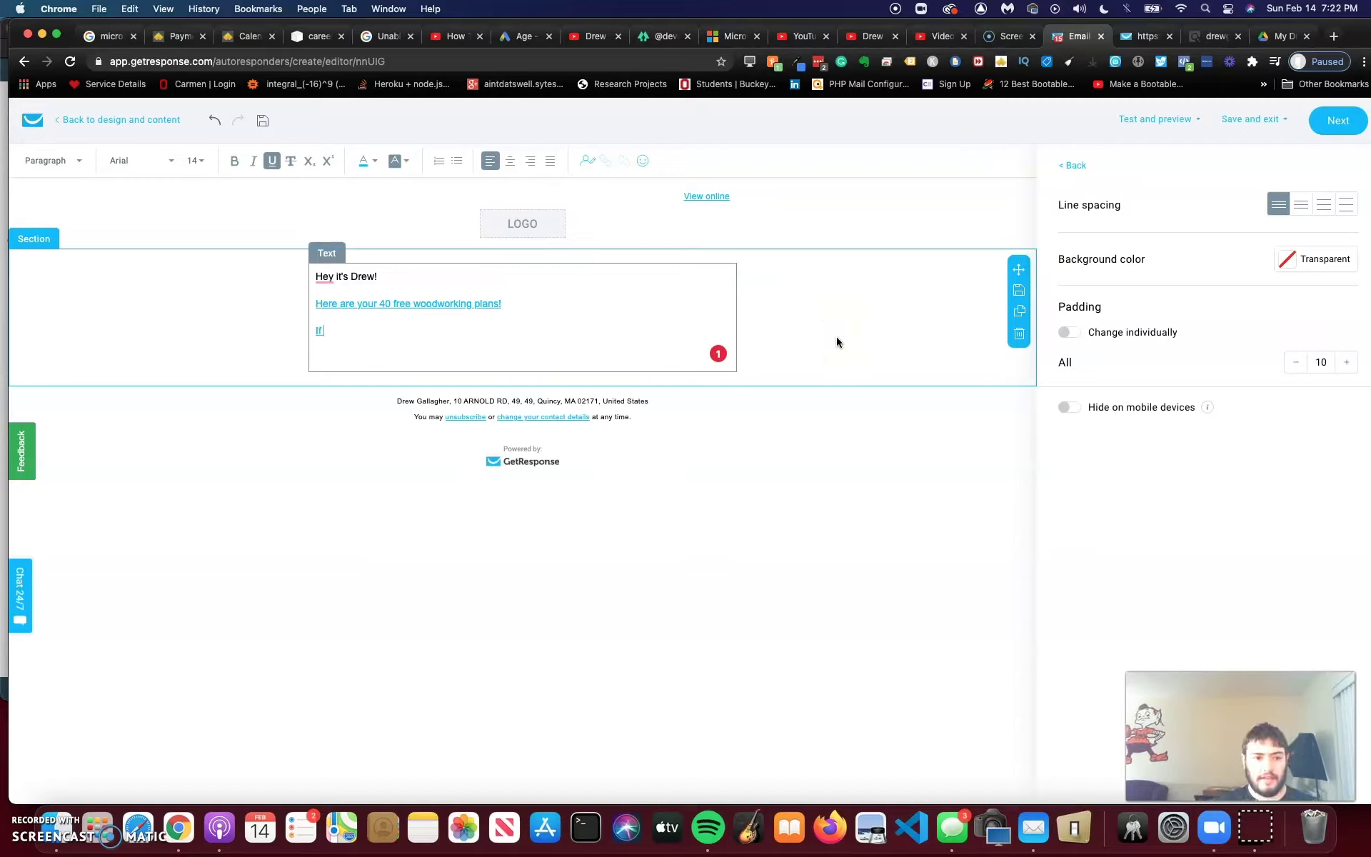
{"action": "key", "text": "BackSpace"}
{"action": "key", "text": "BackSpace"}
{"action": "key", "text": "BackSpace"}
{"action": "key", "text": "BackSpace"}
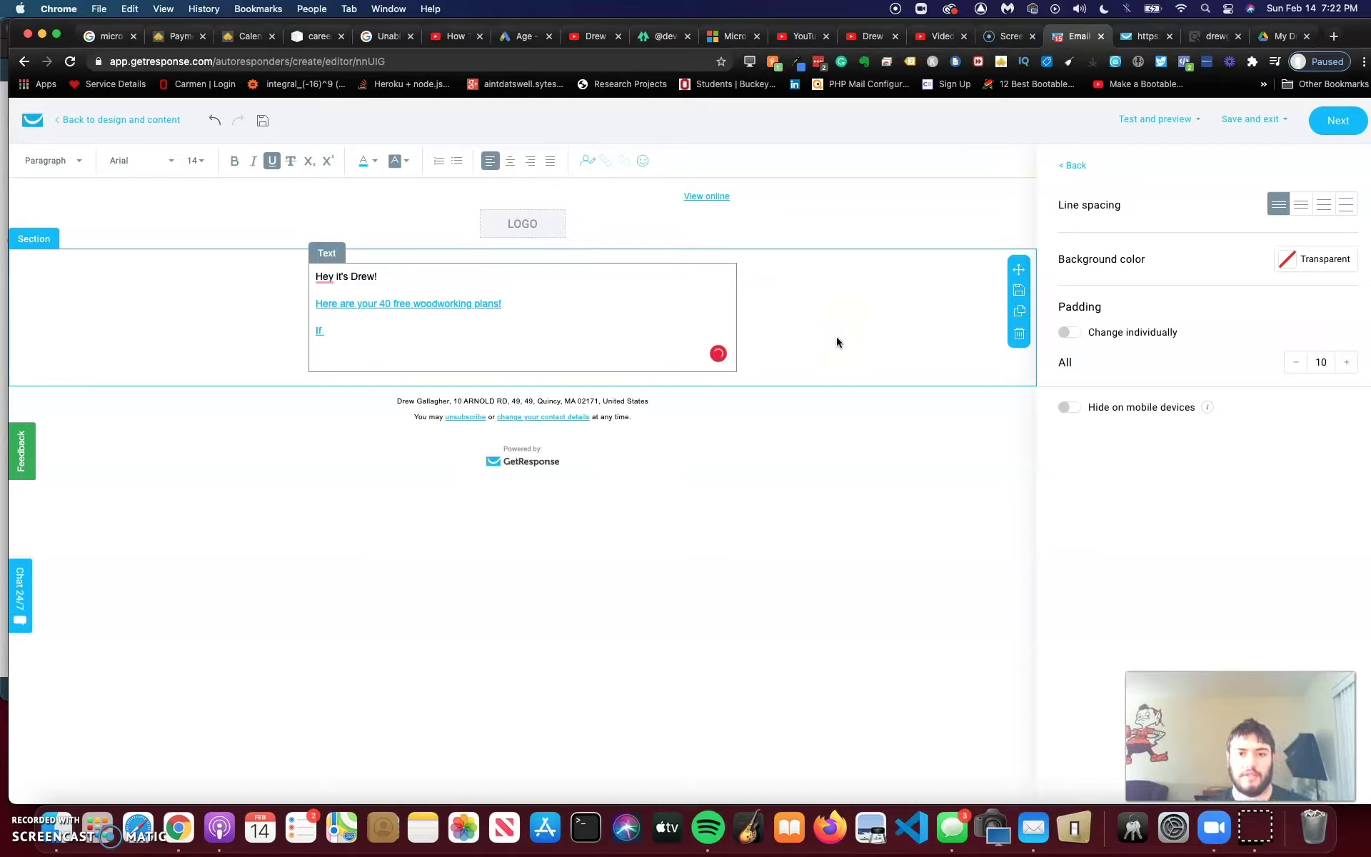
{"action": "key", "text": "BackSpace"}
{"action": "left_click", "coordinate": [598, 246]}
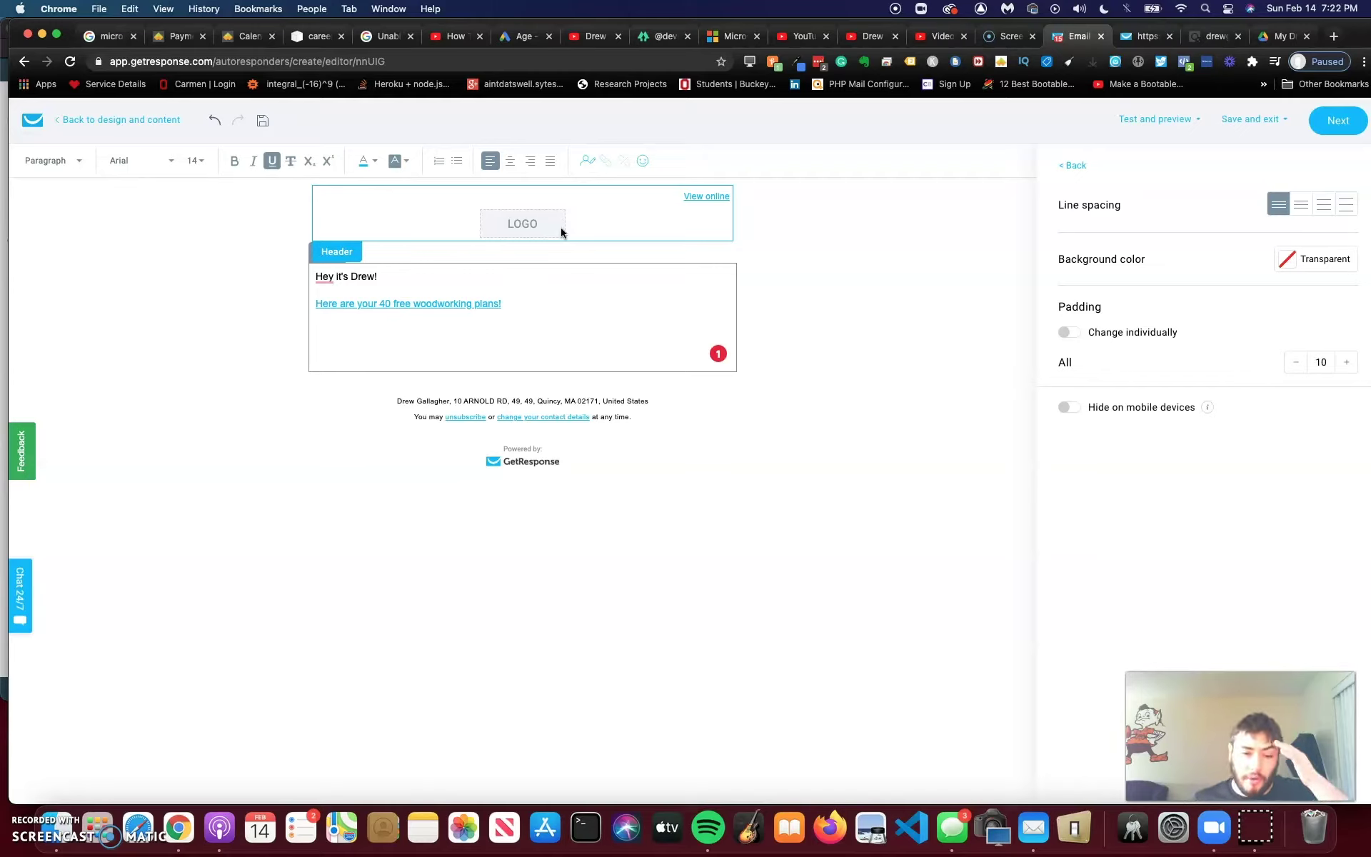
Step: Write "Are you looking to build your dream home today?" below the linked line and begin another paragraph
{"action": "left_click", "coordinate": [370, 339]}
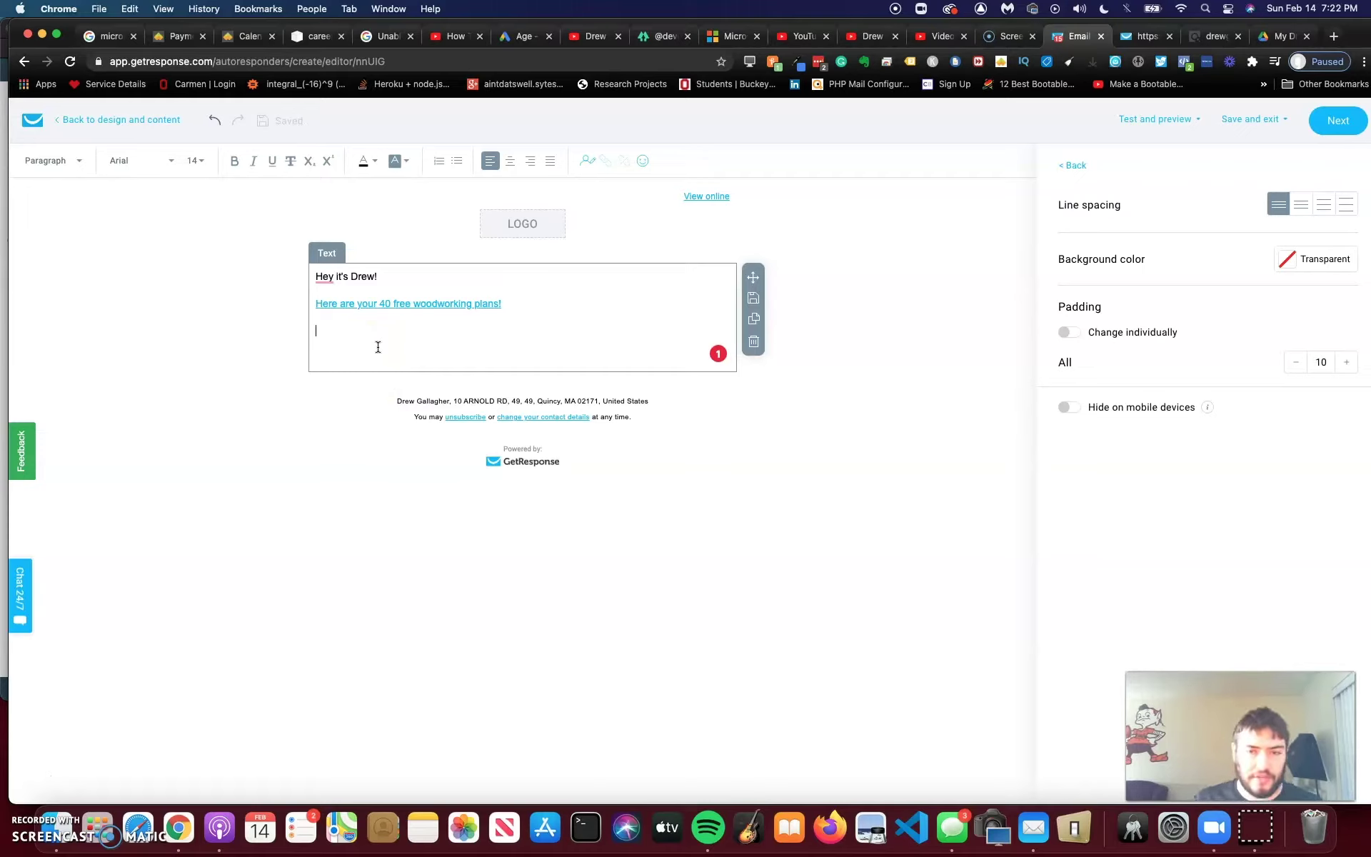
{"action": "left_click", "coordinate": [378, 342]}
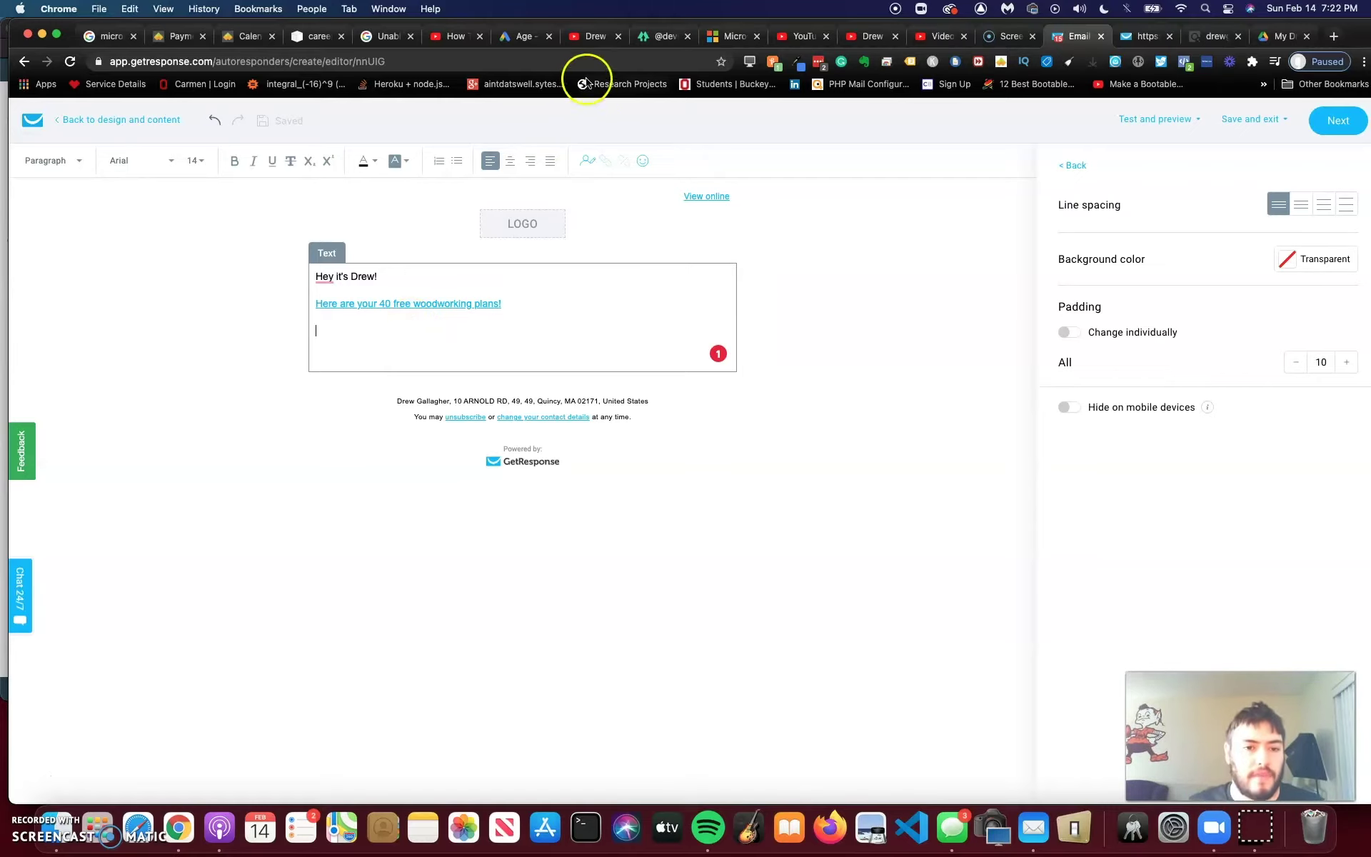
{"action": "left_click", "coordinate": [358, 346]}
{"action": "type", "text": "d"}
{"action": "key", "text": "BackSpace"}
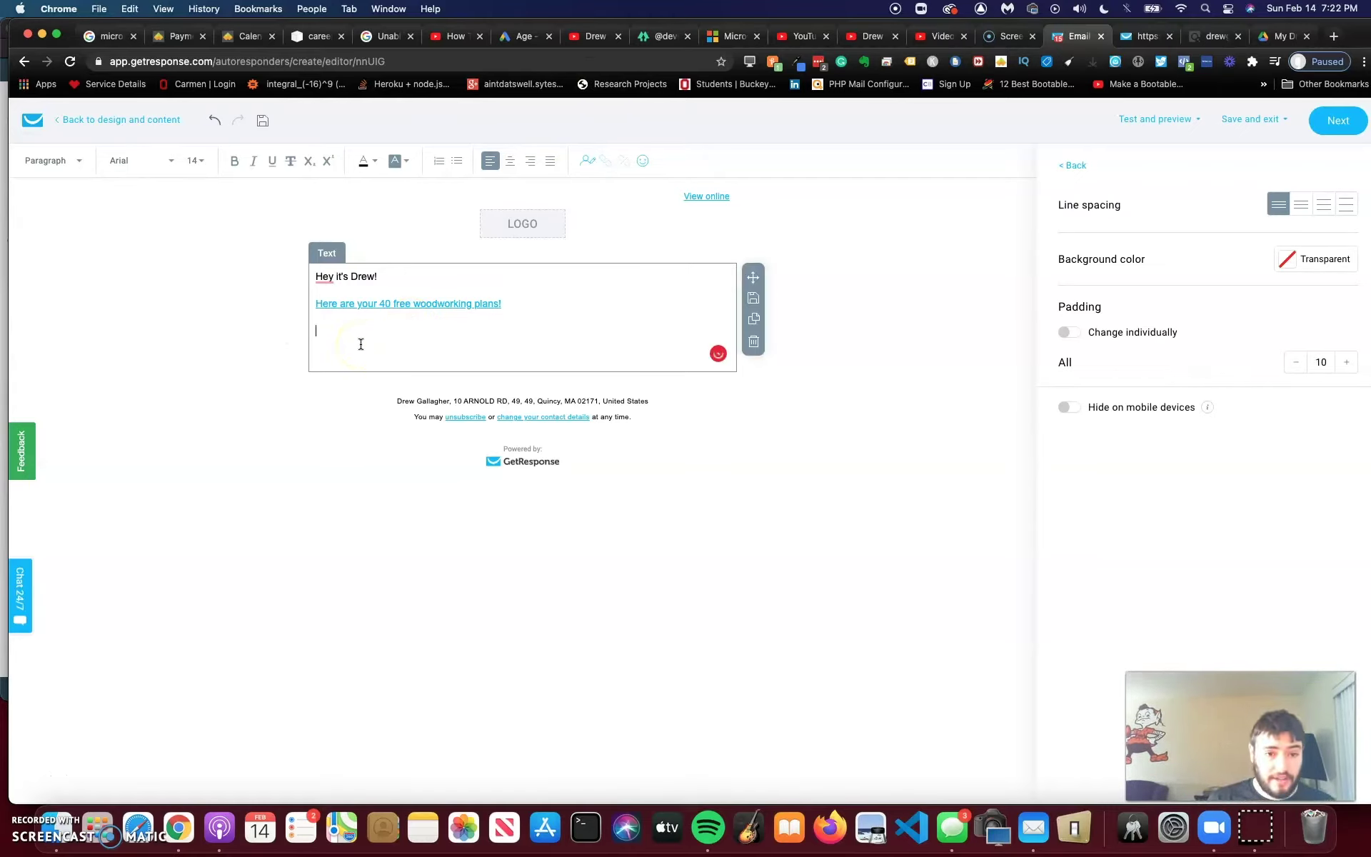
{"action": "type", "text": "Are you looking to build your dream home"}
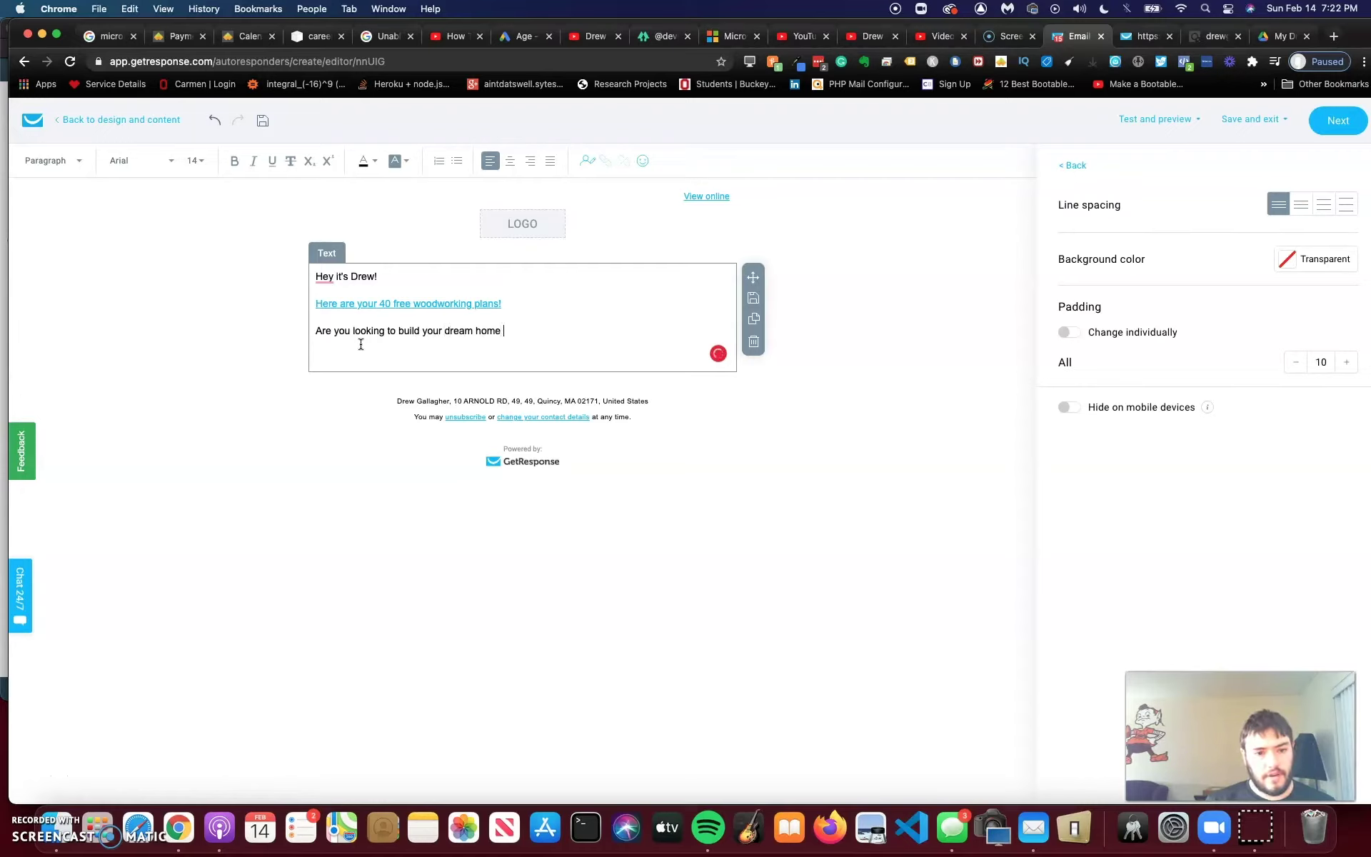
{"action": "type", "text": "?"}
{"action": "key", "text": "Return"}
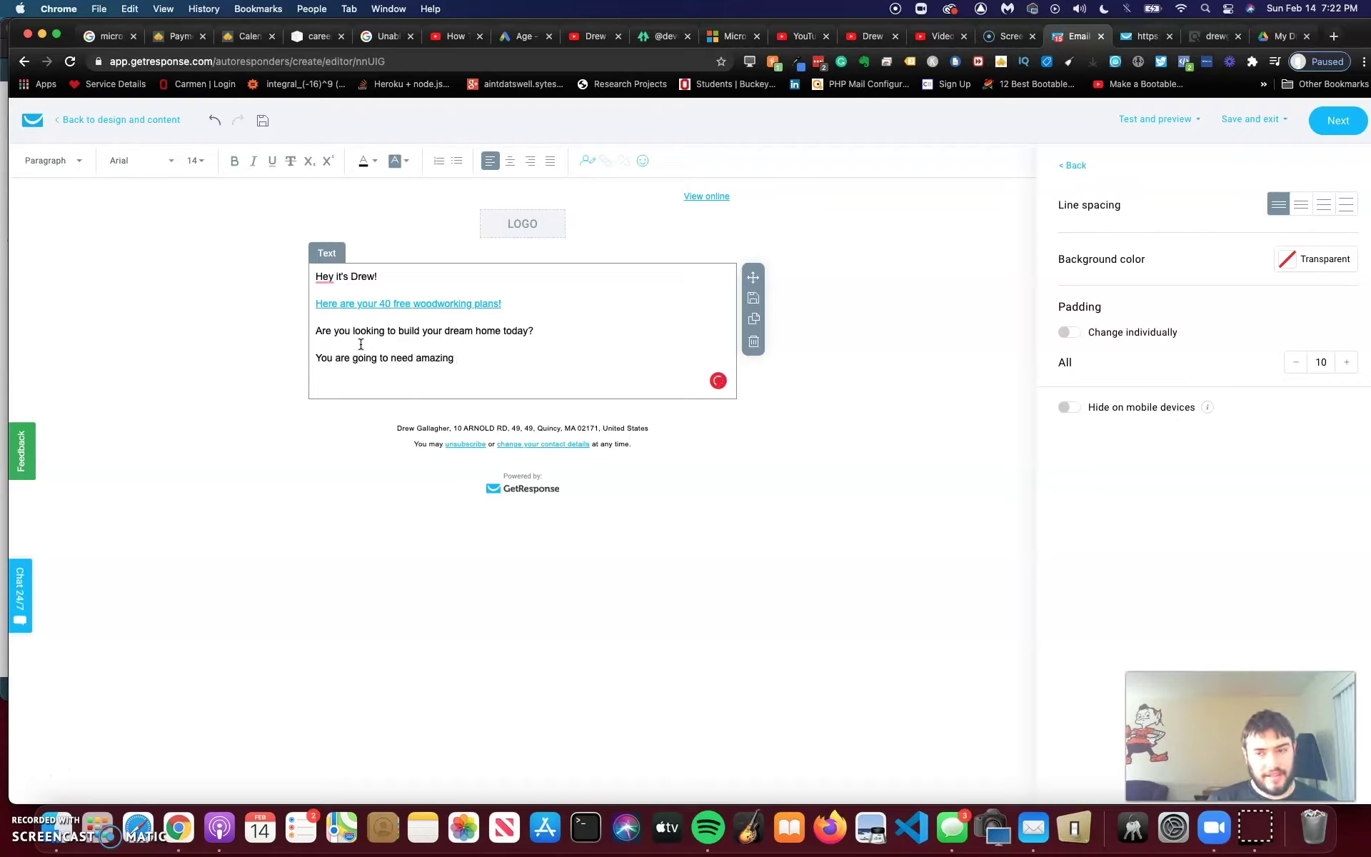
Step: Continue the email body with "You are going to need amazing creations around the house" and a new paragraph "to impress your family and friends."
{"action": "type", "text": "You are going to need amazing "}
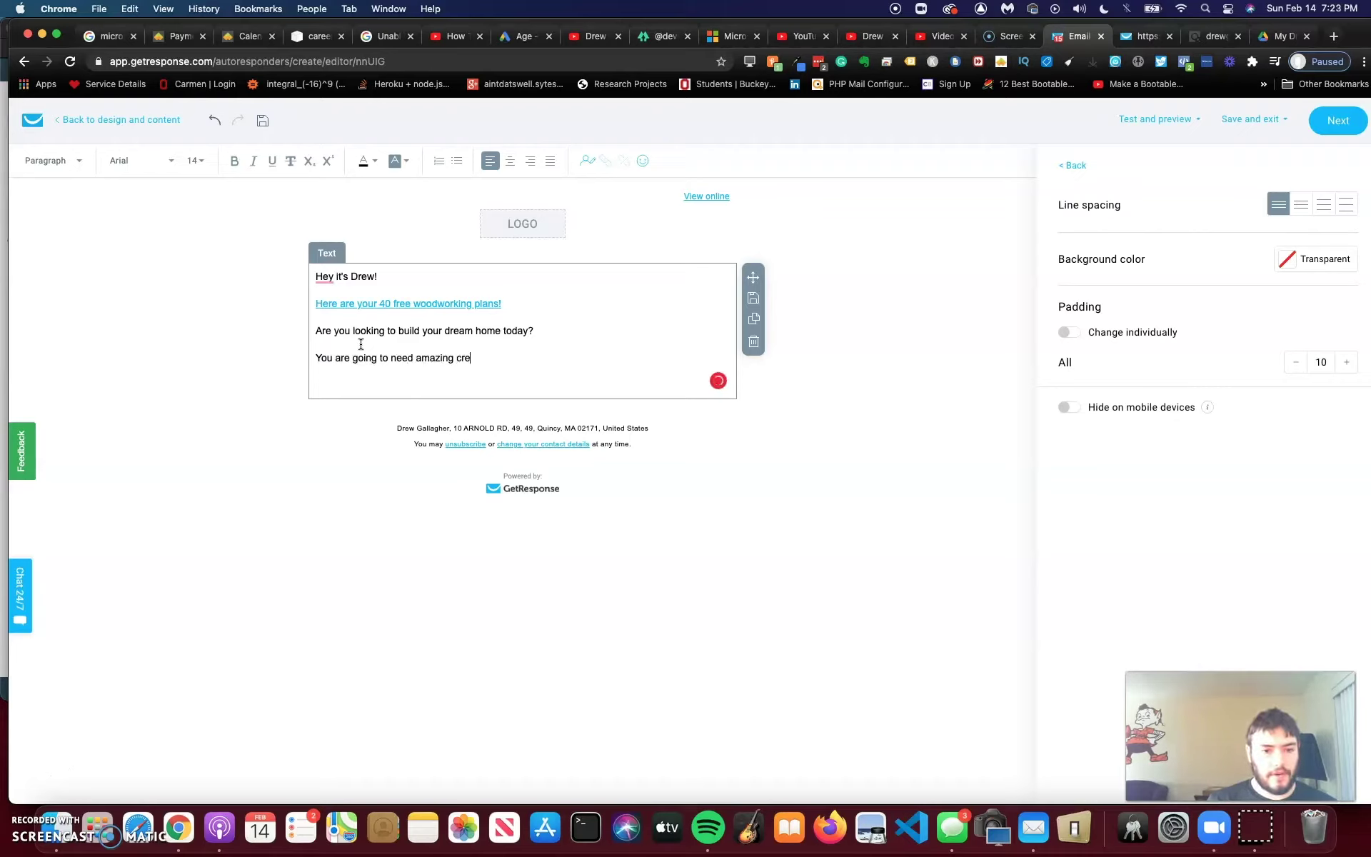
{"action": "type", "text": "creations"}
{"action": "key", "text": "Return"}
{"action": "key", "text": "BackSpace"}
{"action": "key", "text": "BackSpace"}
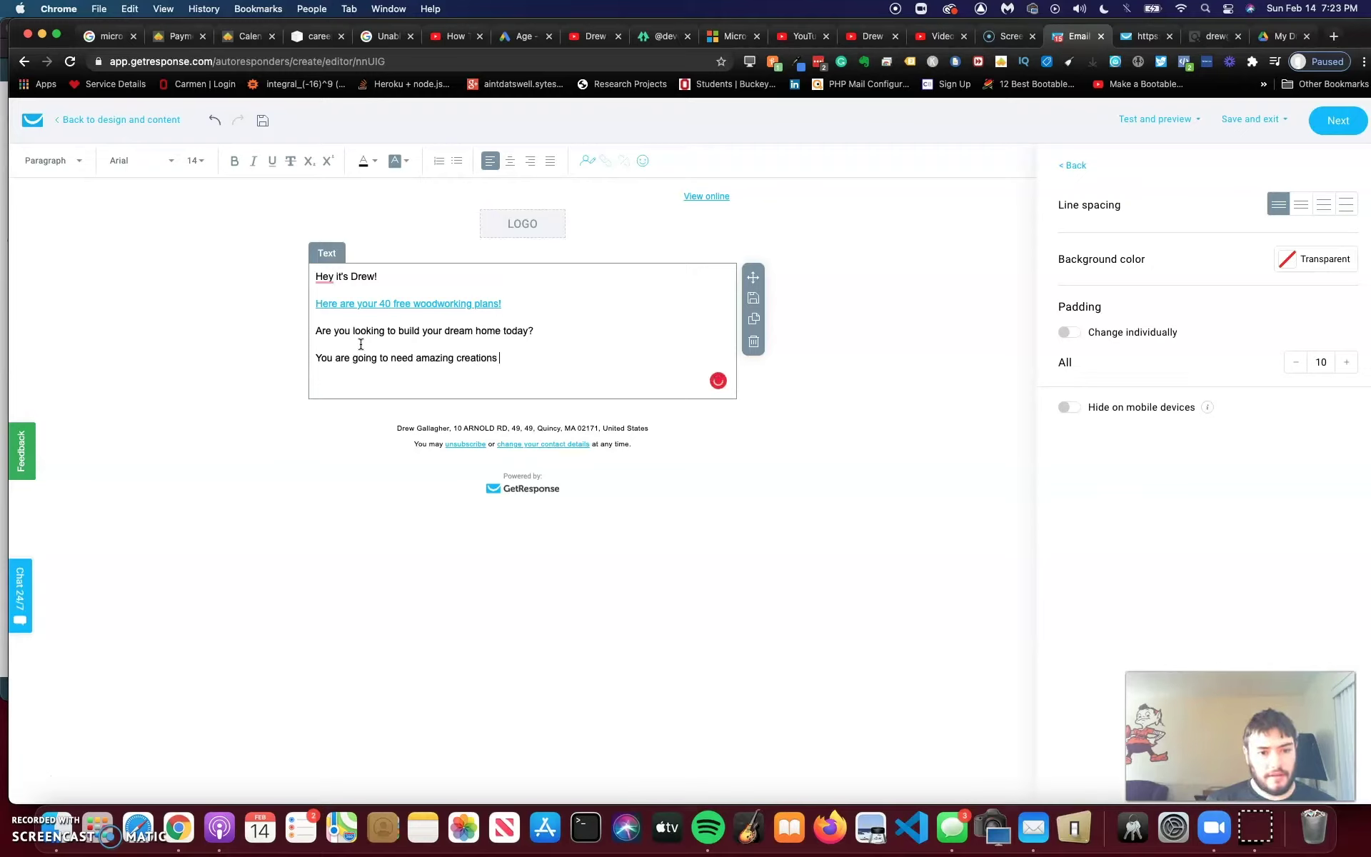
{"action": "type", "text": "around the house"}
{"action": "key", "text": "Return"}
{"action": "type", "text": "to "}
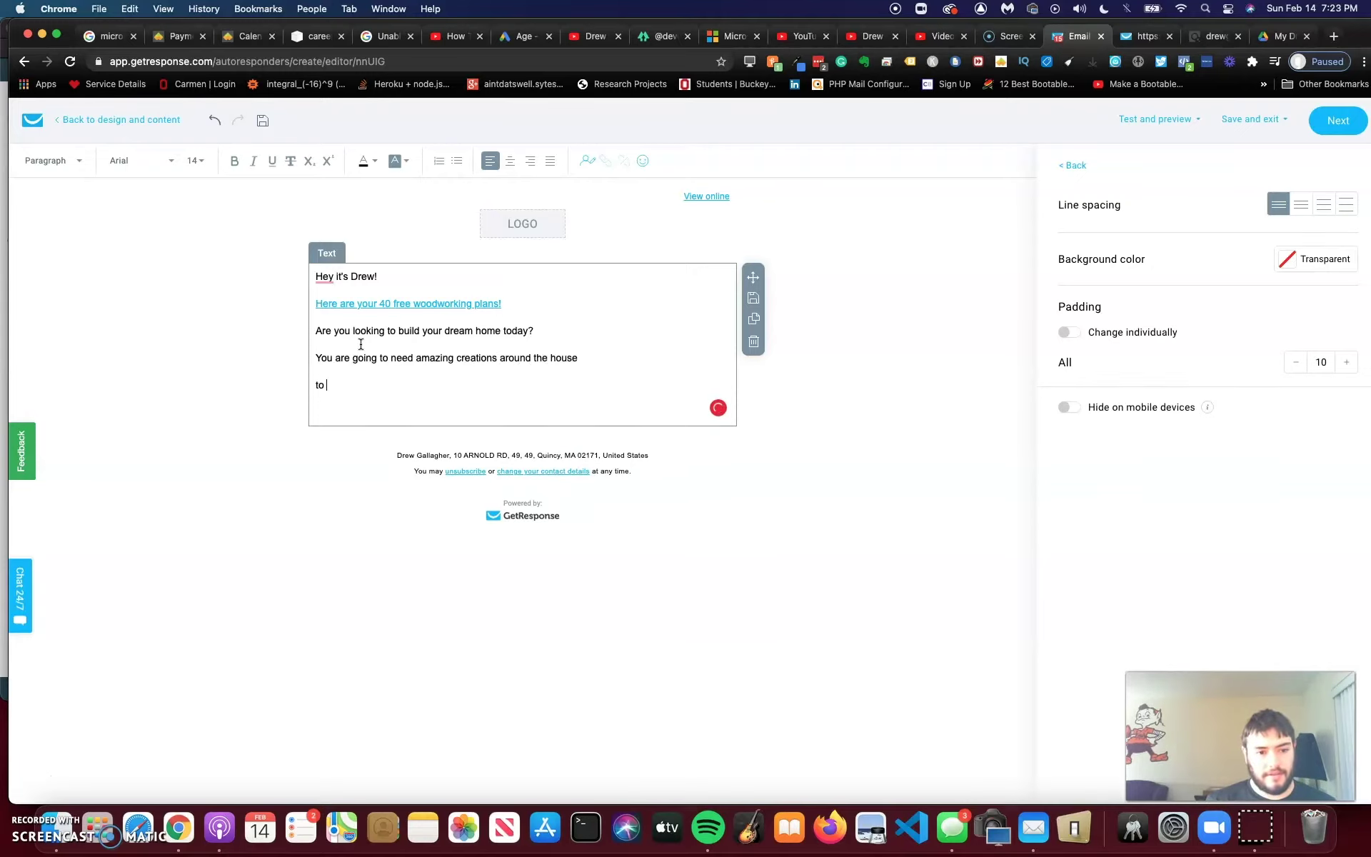
{"action": "type", "text": "impress your family and friends."}
{"action": "key", "text": "Return"}
Step: Write the closing line "Why not get started with these awesome woodworking plans" in the email body
{"action": "type", "text": "Why not get started wi"}
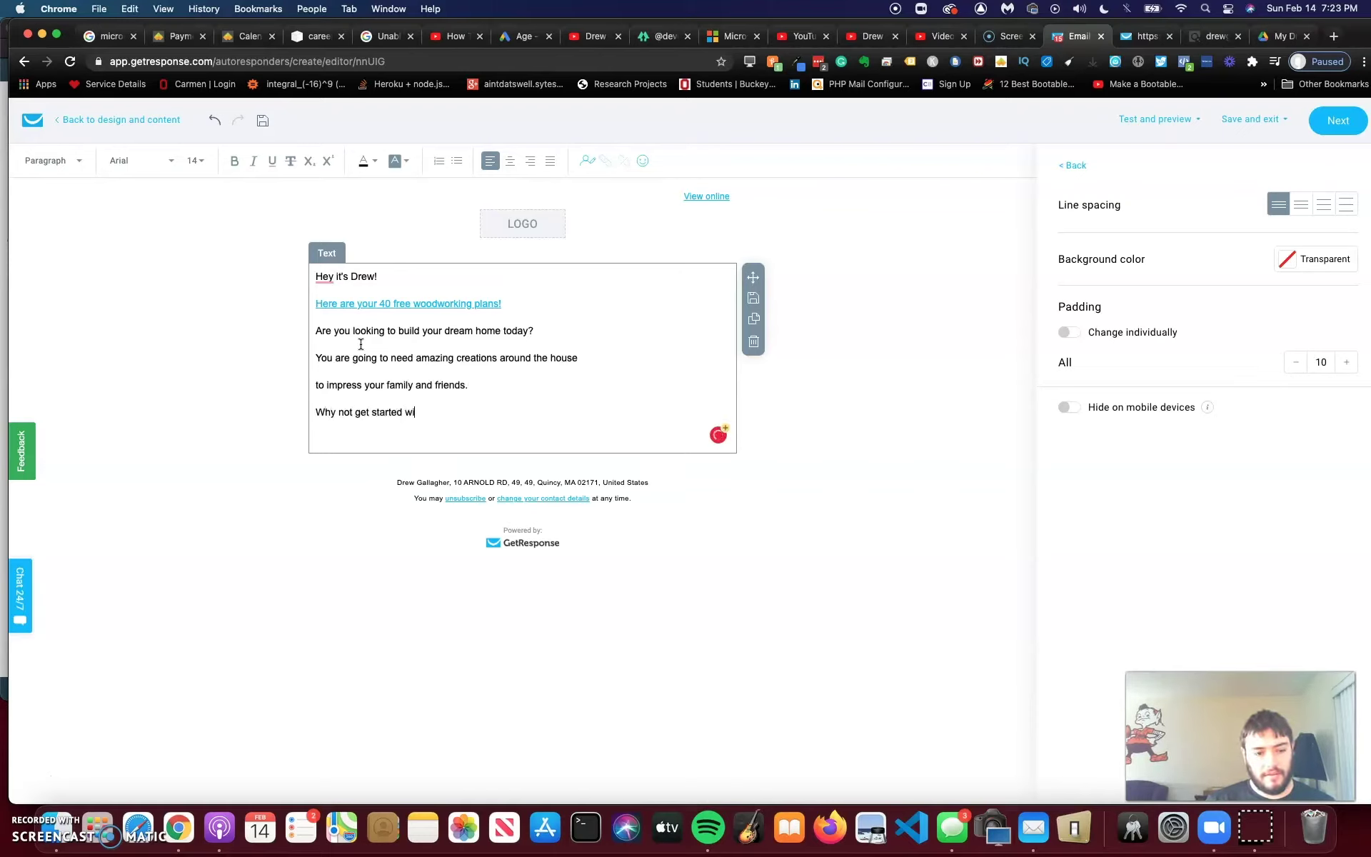
{"action": "type", "text": "th these awesome woo"}
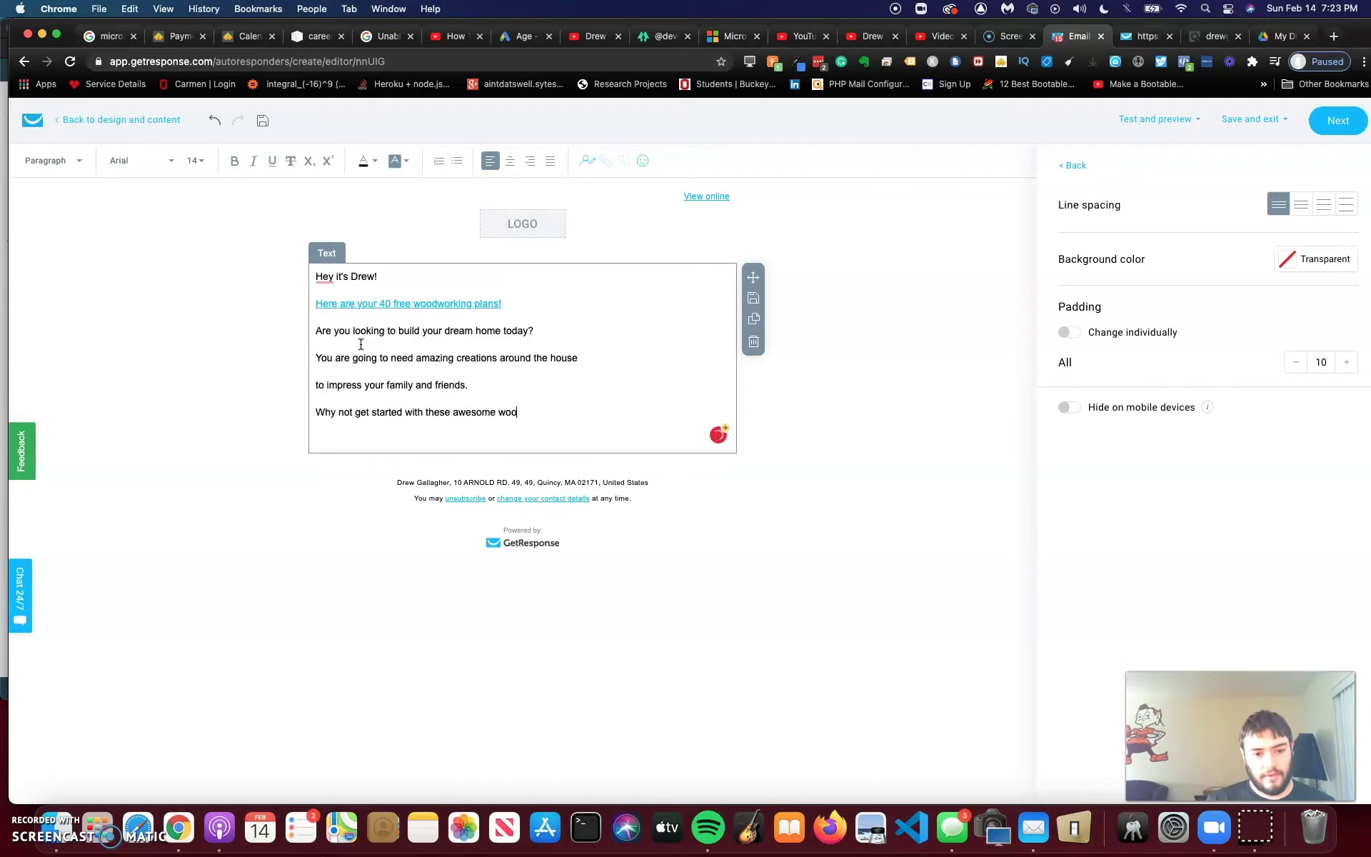
{"action": "type", "text": "dworking plans"}
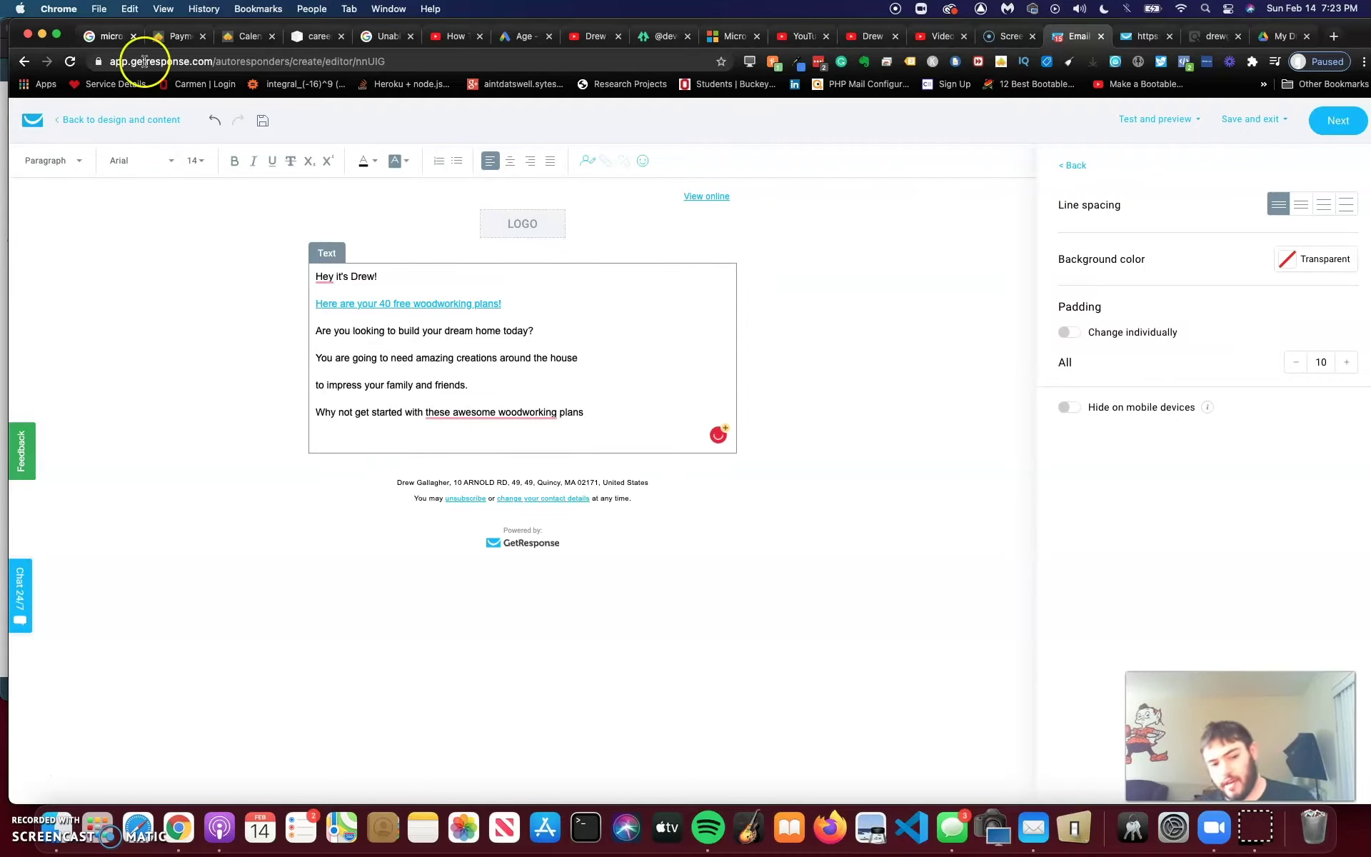
Step: Switch to the ClickBank marketplace, generate a HopLink for the Tedswoodworking offer without a tracking ID, and copy it
{"action": "left_click", "coordinate": [1238, 32]}
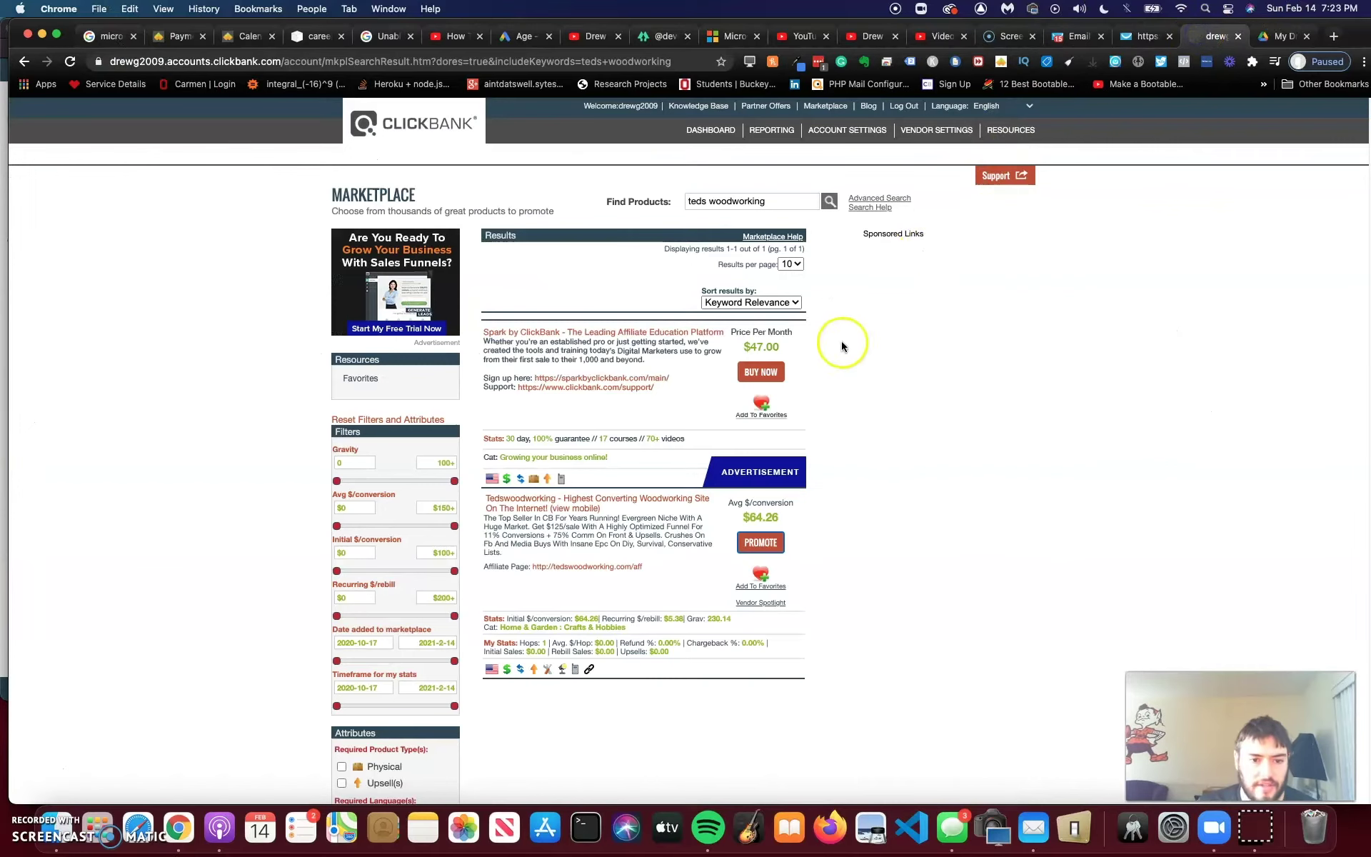
{"action": "left_click", "coordinate": [763, 541]}
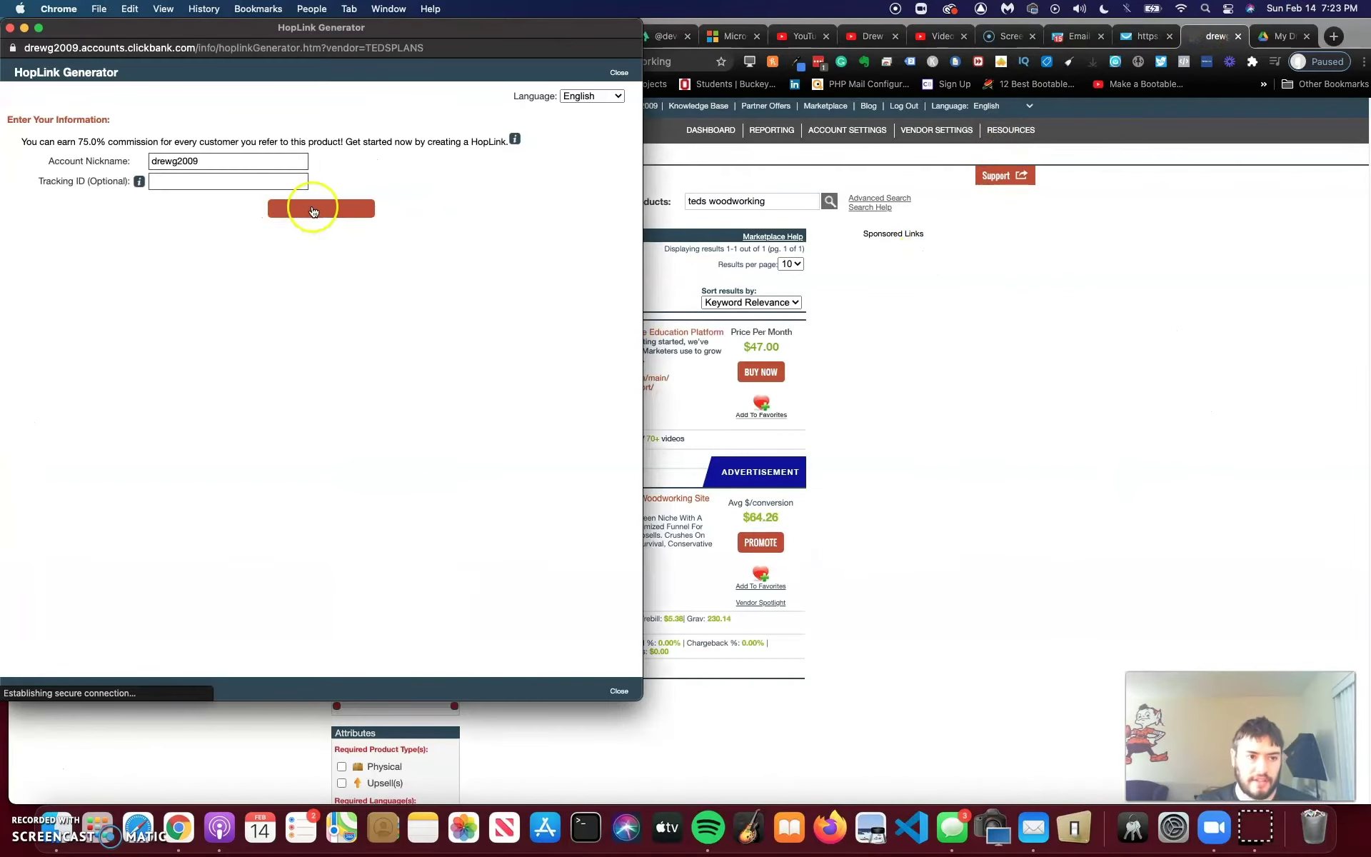
{"action": "left_click", "coordinate": [316, 211]}
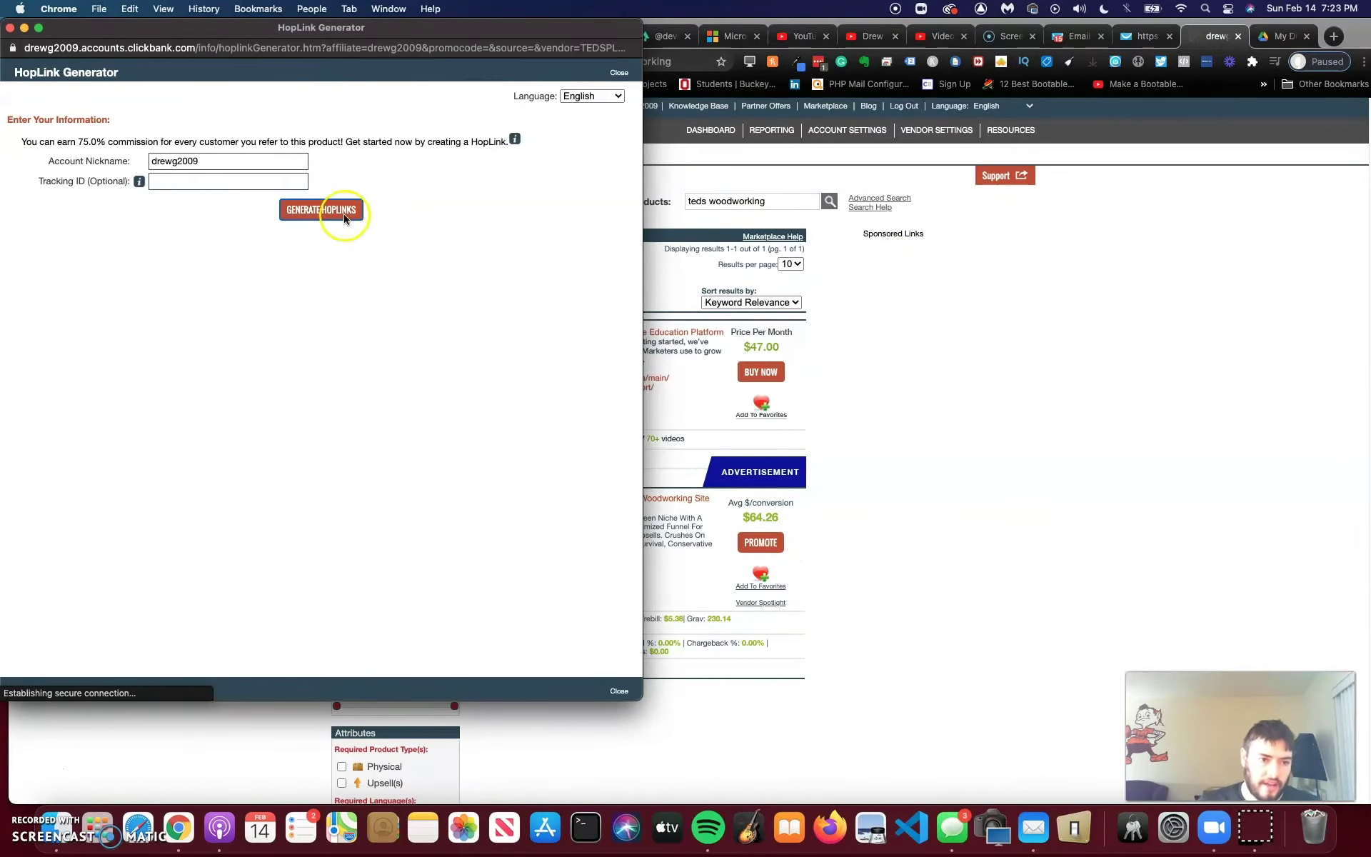
{"action": "left_click", "coordinate": [579, 312]}
{"action": "left_click", "coordinate": [809, 370]}
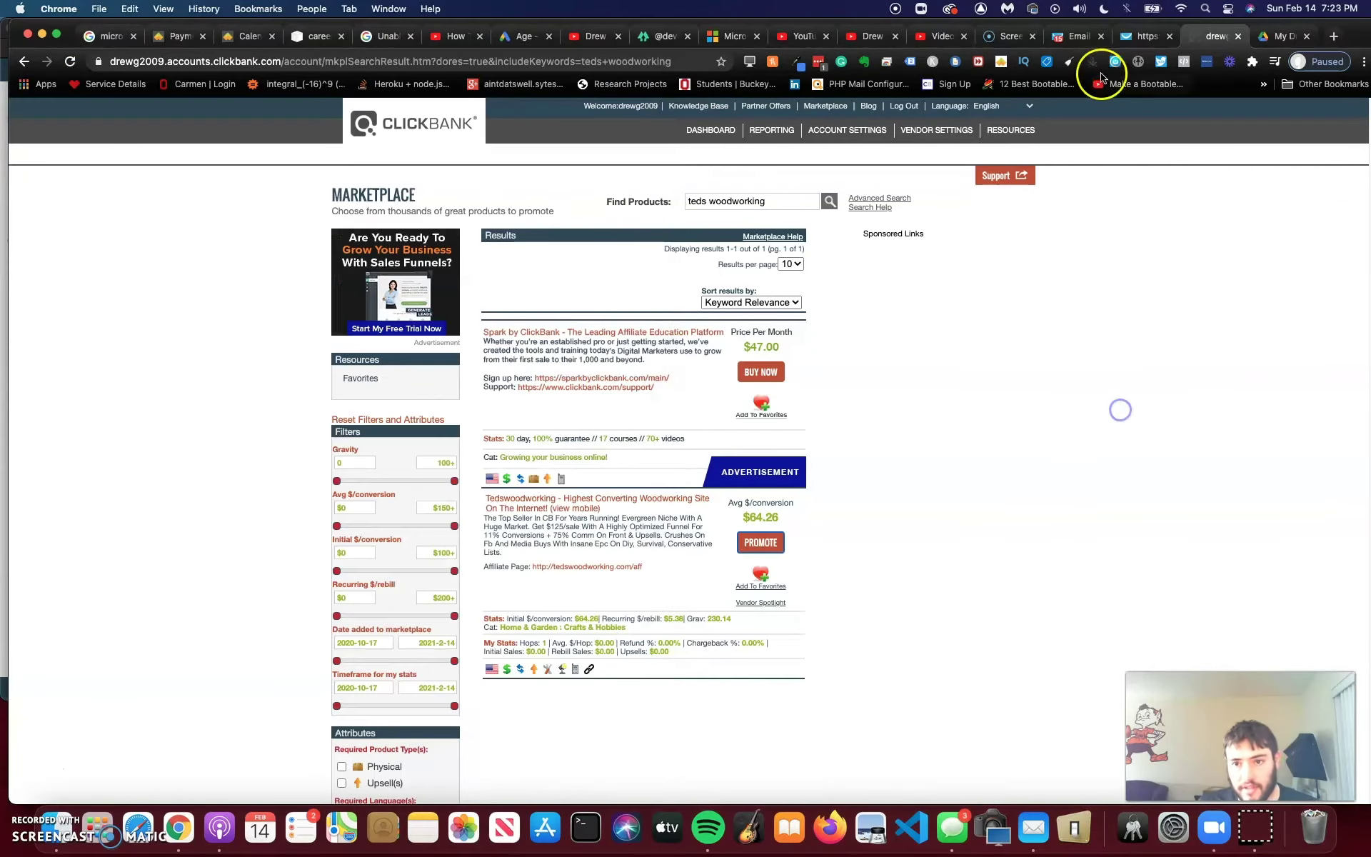
Step: Return to the GetResponse email editor and link the words "woodworking plans" in the last line to the copied HopLink as a web address
{"action": "left_click", "coordinate": [1075, 35]}
{"action": "left_click", "coordinate": [648, 409]}
{"action": "left_click_drag", "start_coordinate": [546, 421], "coordinate": [490, 407]}
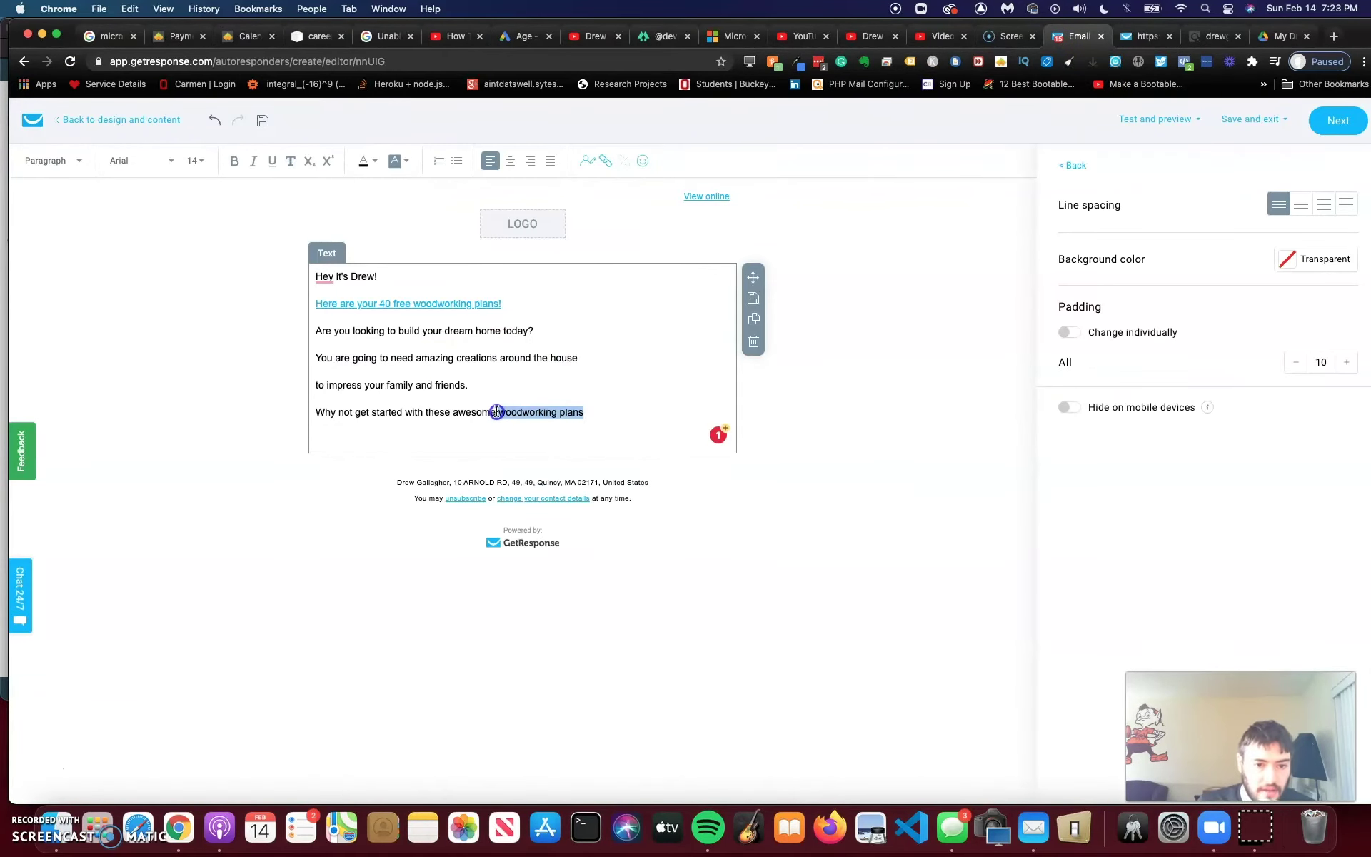
{"action": "left_click", "coordinate": [606, 161]}
{"action": "left_click", "coordinate": [704, 411]}
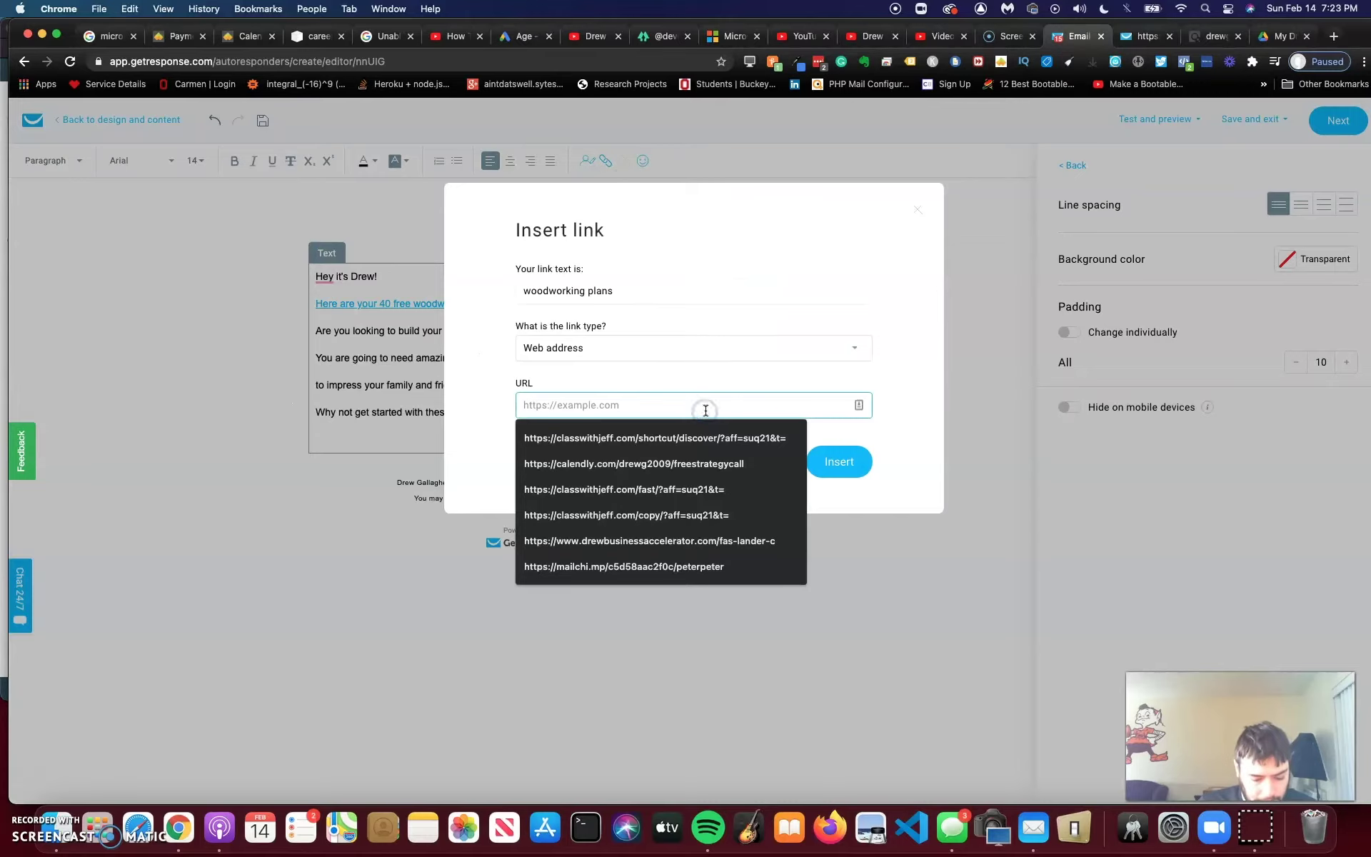
{"action": "key", "text": "super+v"}
{"action": "left_click", "coordinate": [832, 460]}
{"action": "left_click", "coordinate": [610, 384]}
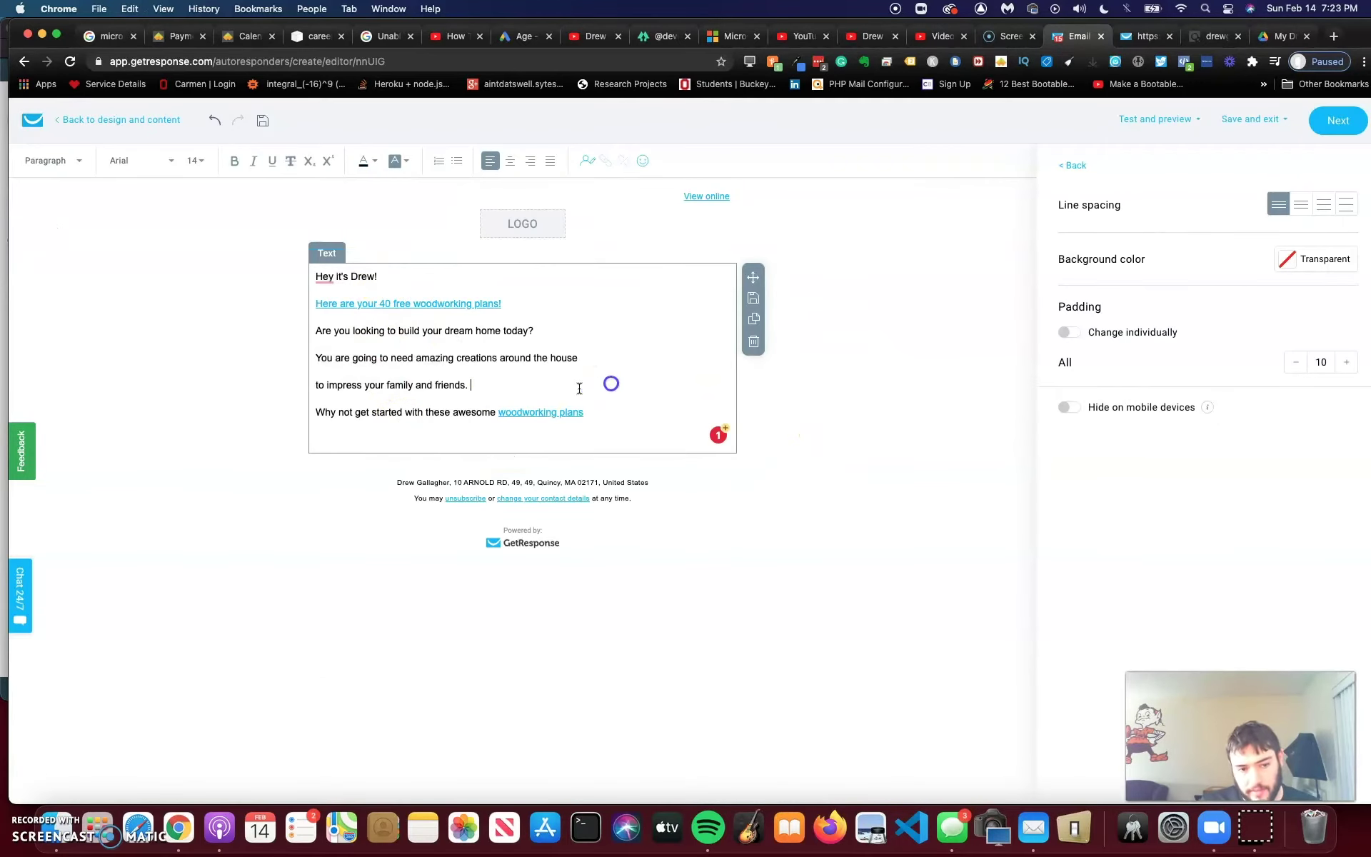
Step: Preview the email in its desktop and mobile versions, and close the preview
{"action": "left_click", "coordinate": [1243, 122]}
{"action": "left_click", "coordinate": [1190, 127]}
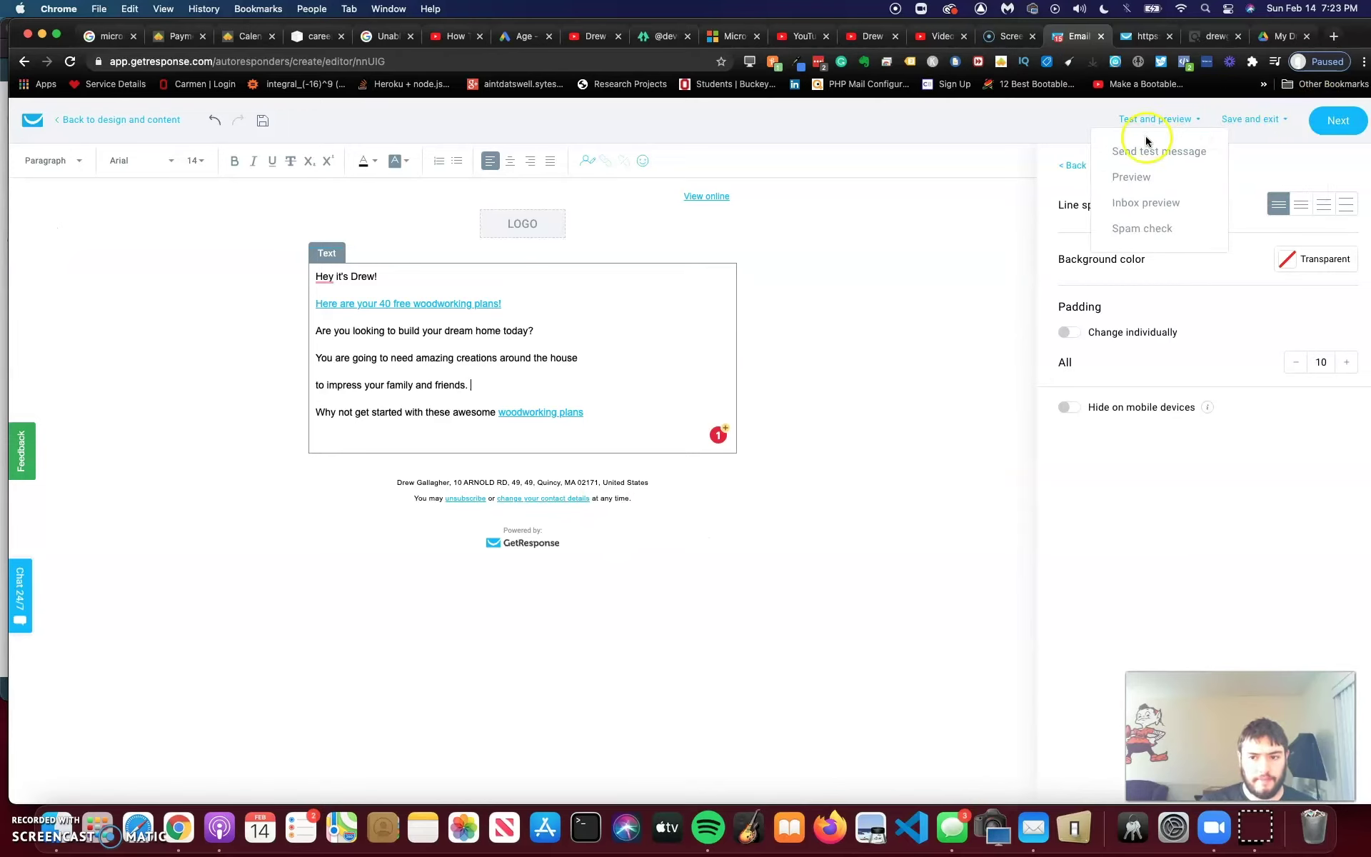
{"action": "left_click", "coordinate": [1133, 176]}
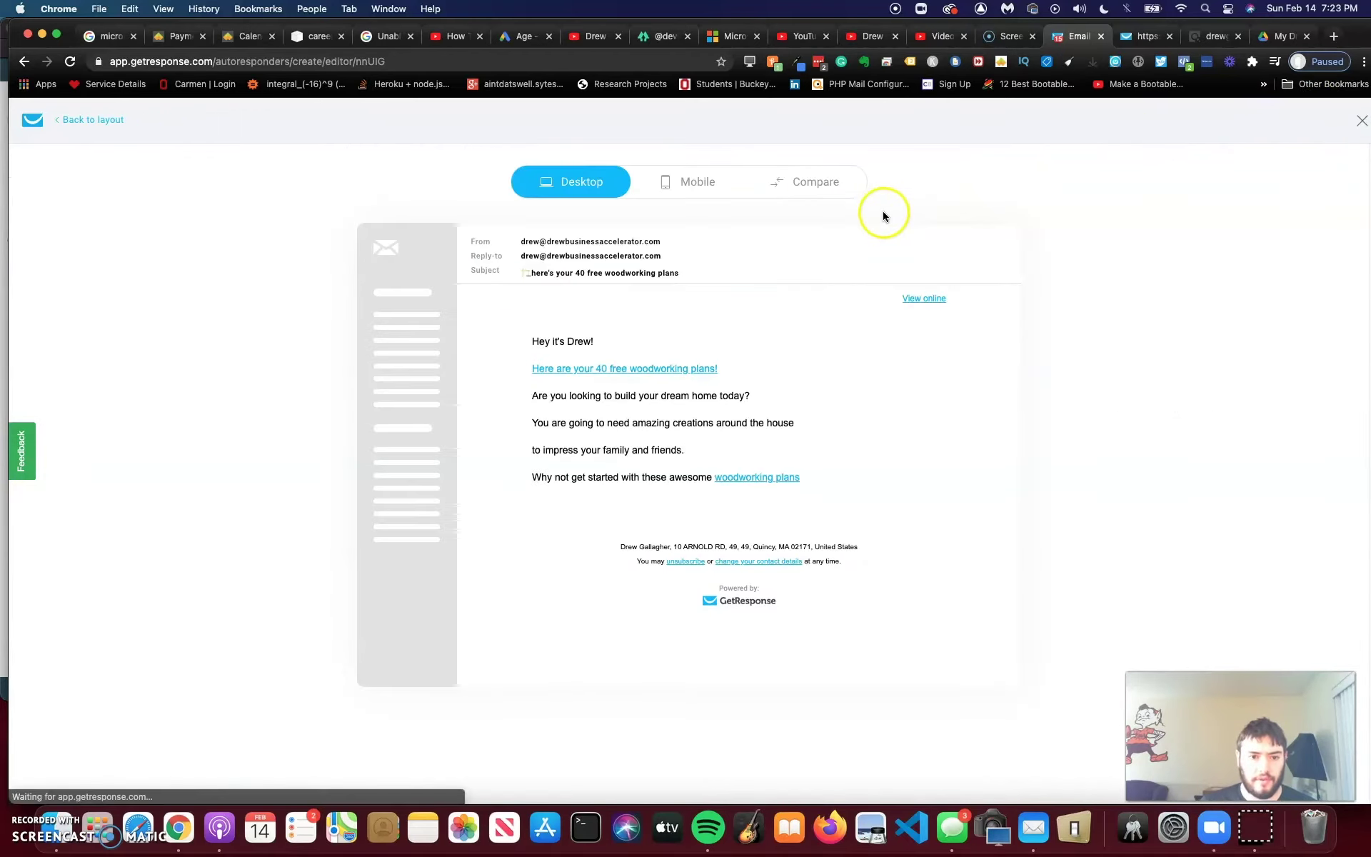
{"action": "left_click", "coordinate": [713, 175]}
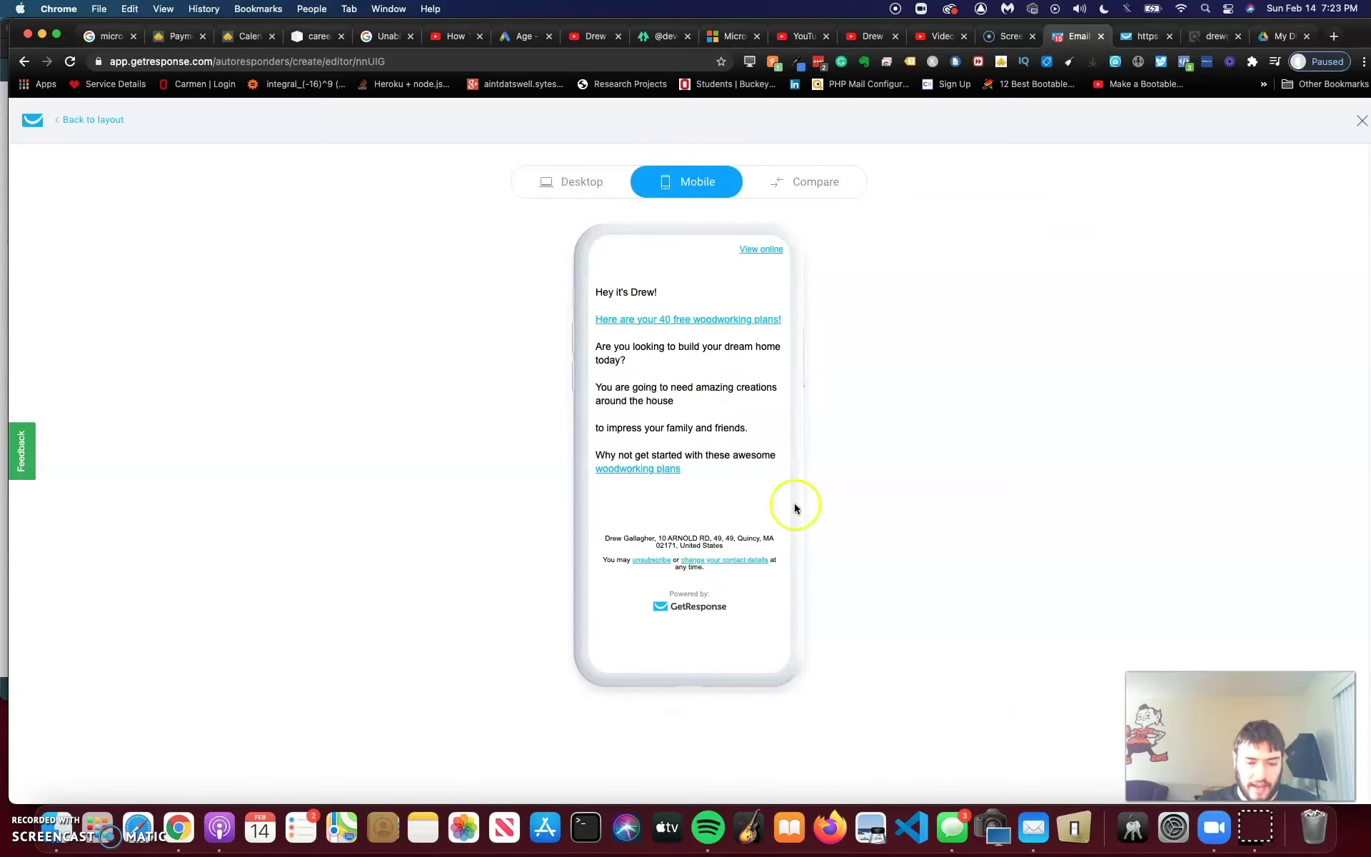
{"action": "left_click", "coordinate": [575, 187]}
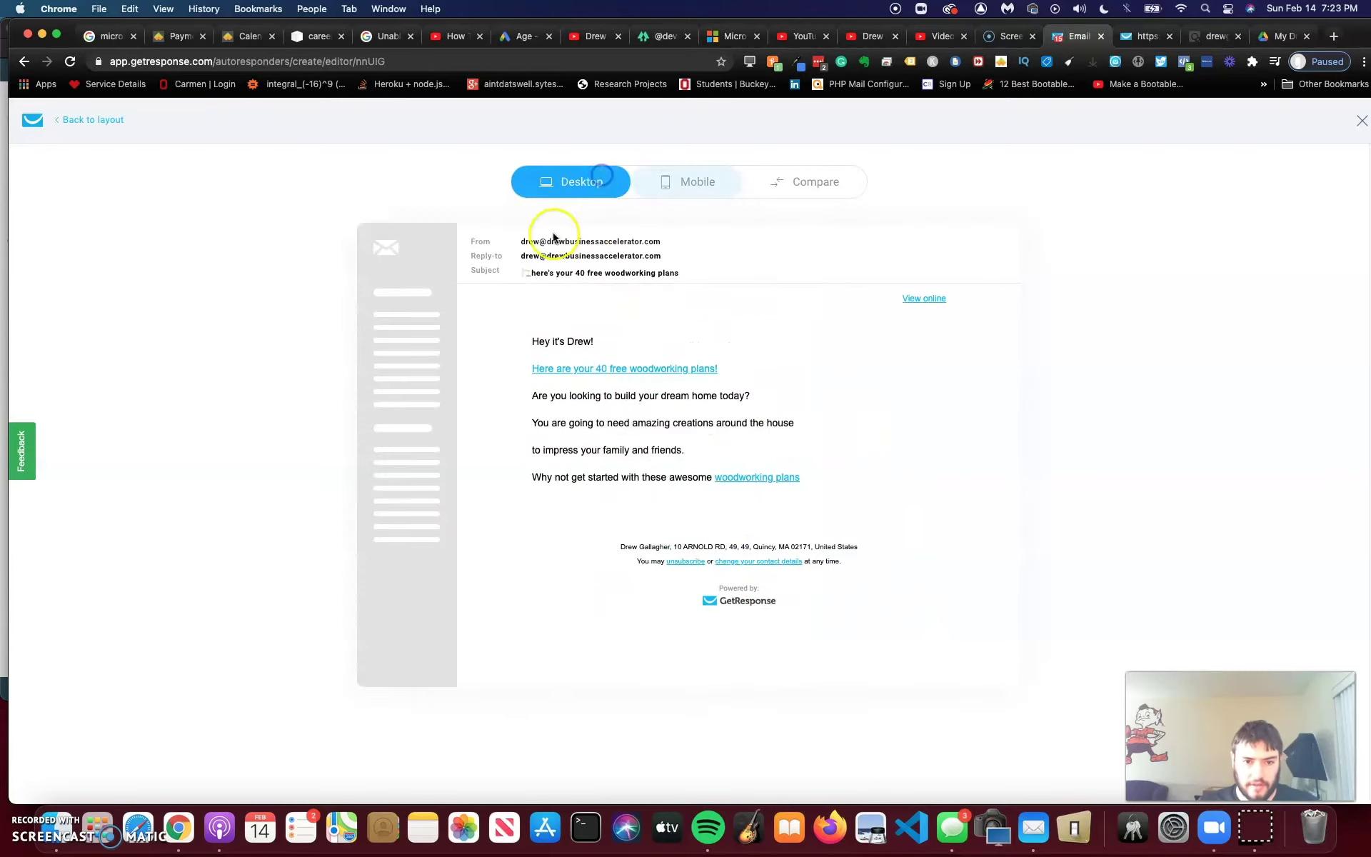
{"action": "left_click", "coordinate": [697, 184]}
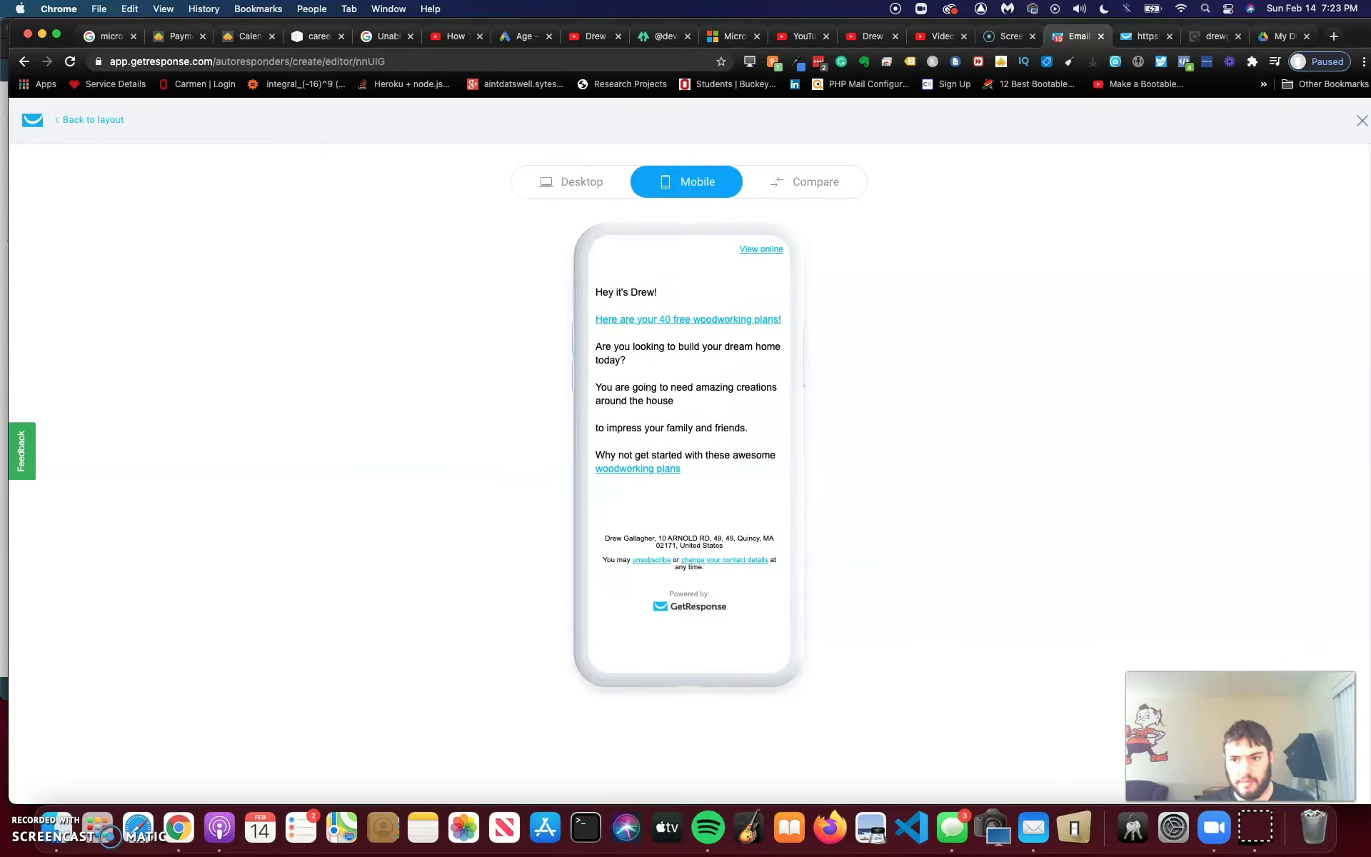
{"action": "left_click", "coordinate": [1358, 121]}
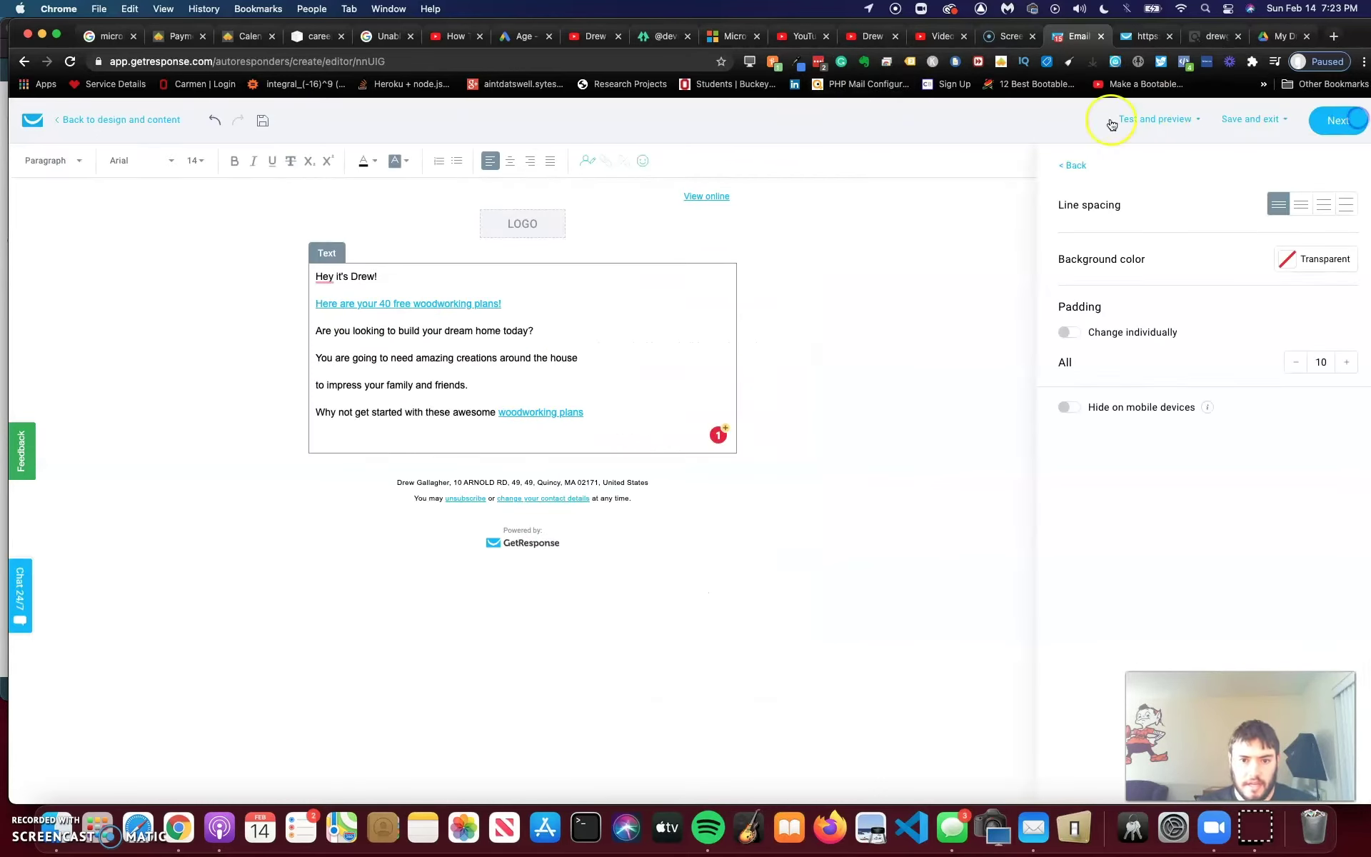
Step: Finish the email design, review the autoresponder settings, and publish the "40 plans offer teds woodworking" autoresponder
{"action": "left_click", "coordinate": [1326, 119]}
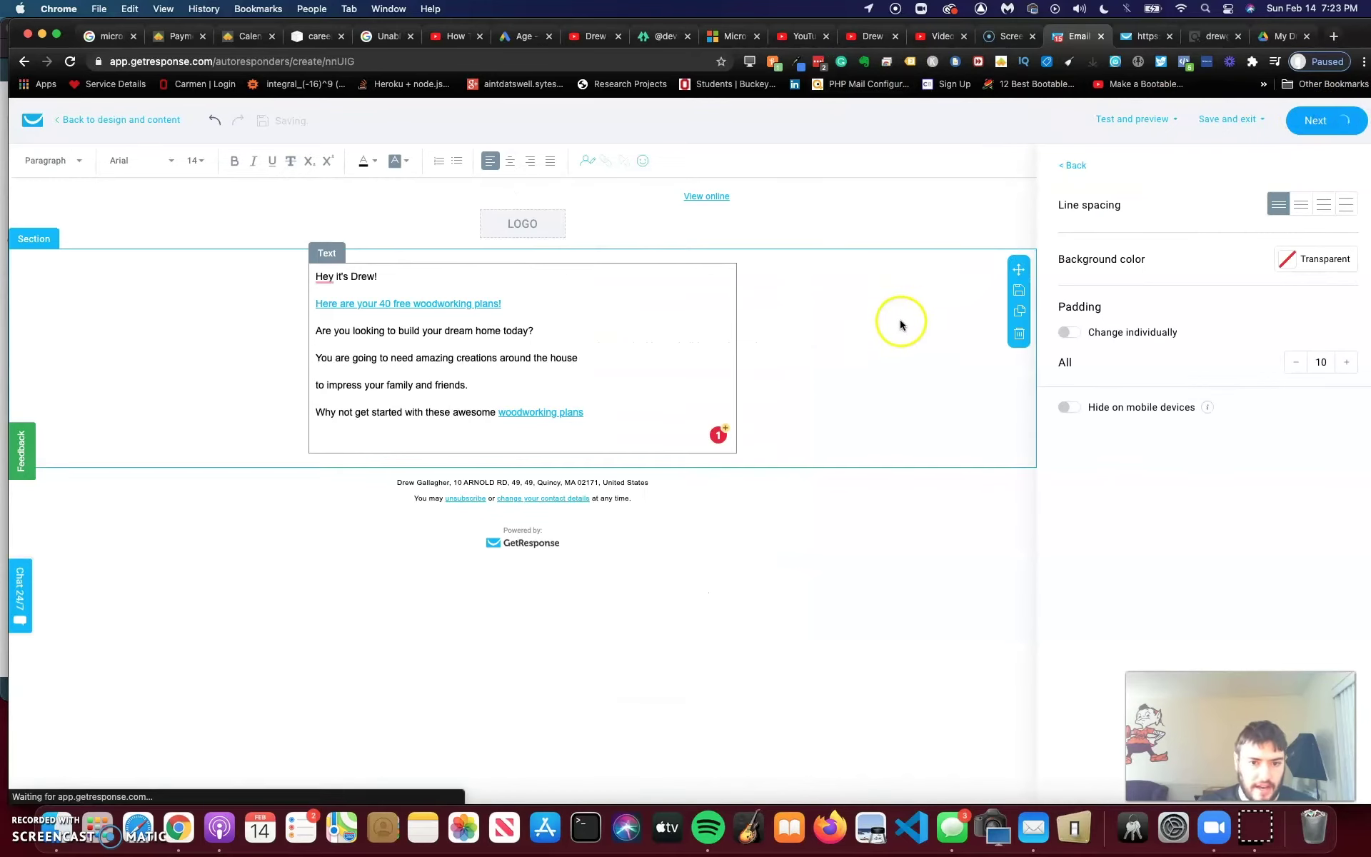
{"action": "scroll", "coordinate": [612, 499], "scroll_direction": "down", "scroll_amount": 3}
{"action": "scroll", "coordinate": [743, 429], "scroll_direction": "up", "scroll_amount": 3}
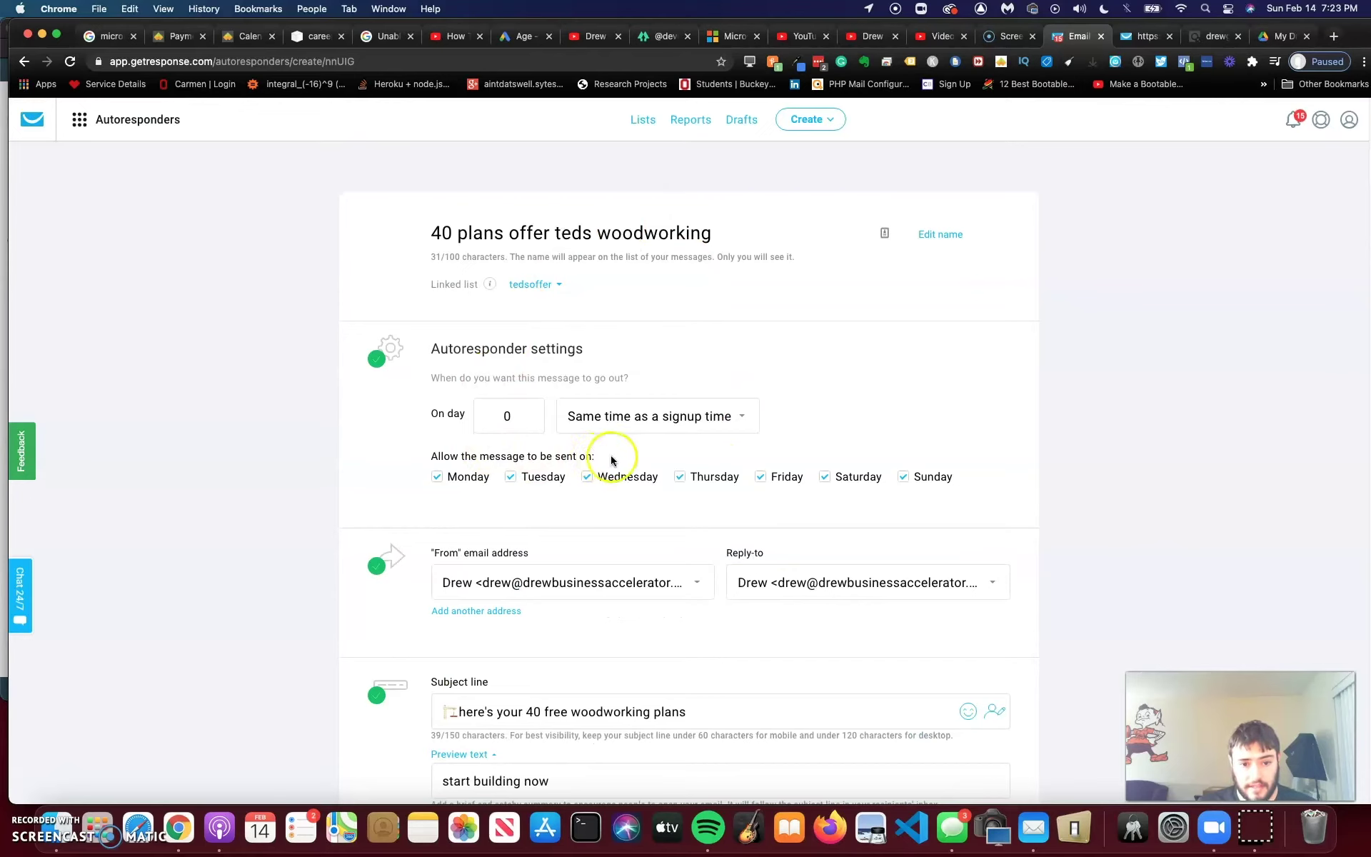
{"action": "scroll", "coordinate": [673, 429], "scroll_direction": "down", "scroll_amount": 10}
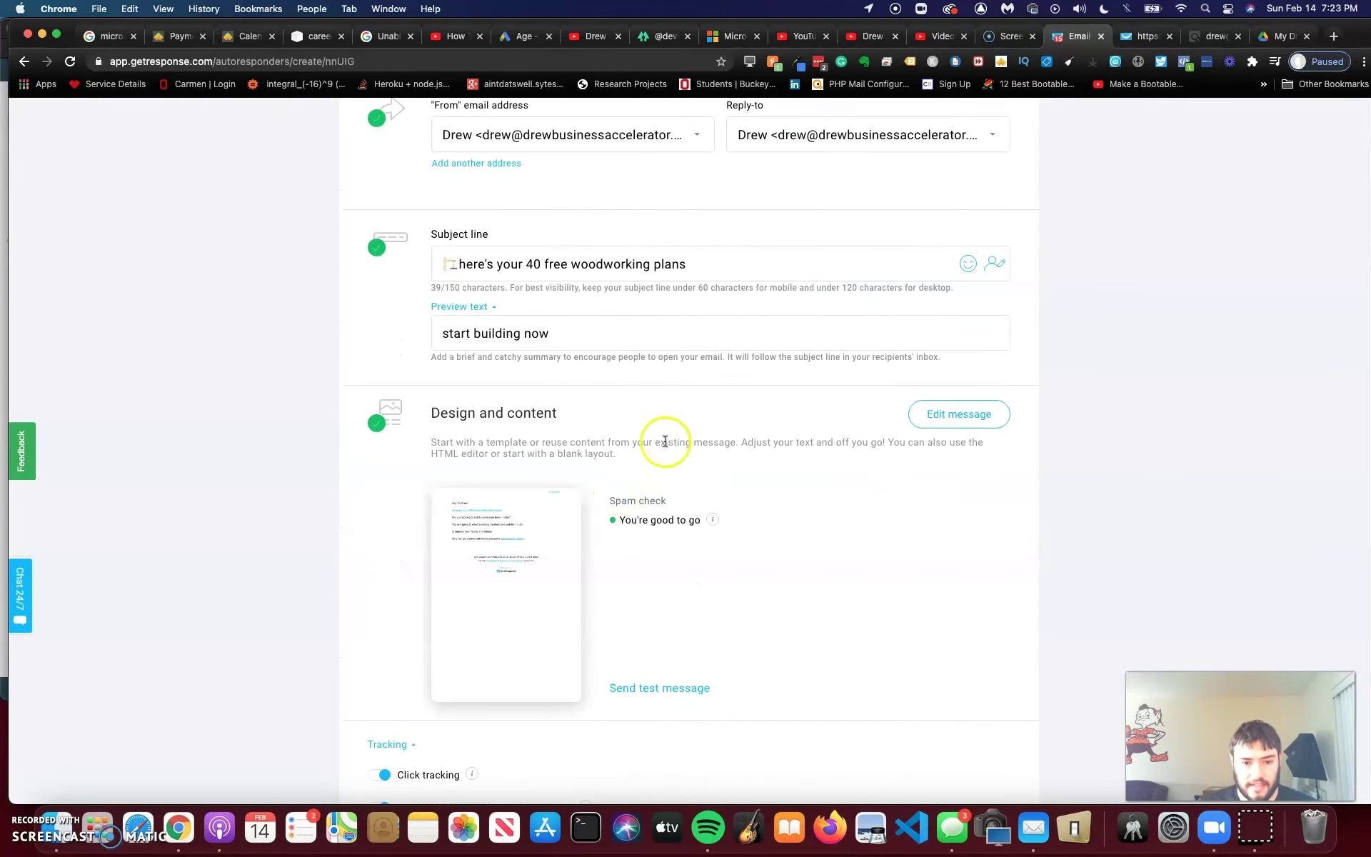
{"action": "left_click", "coordinate": [924, 650]}
{"action": "mouse_move", "coordinate": [450, 351]}
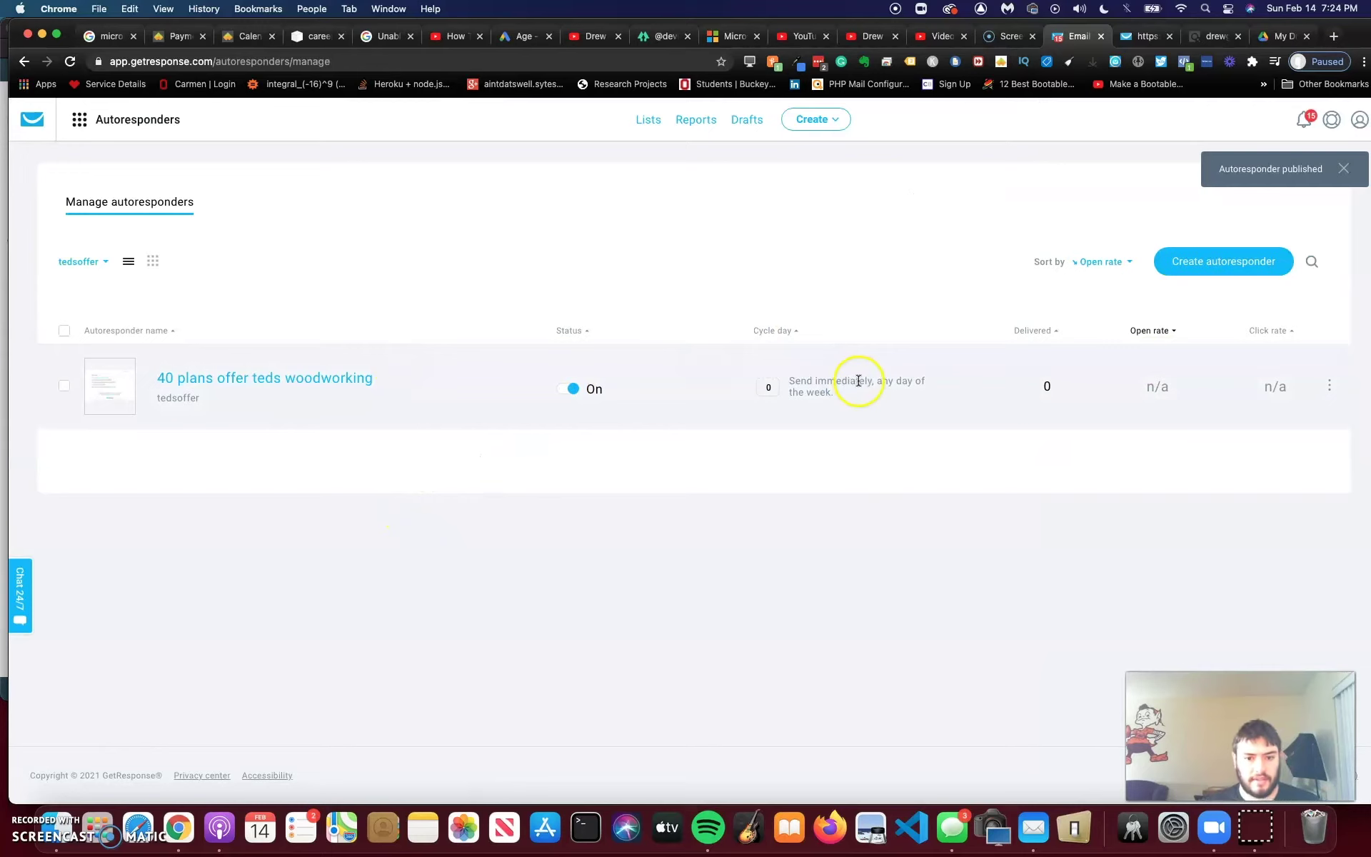
Step: Check the landing page preview, return to GetResponse, and open the settings of the "teds woodworking offer" landing page
{"action": "left_click", "coordinate": [1145, 36]}
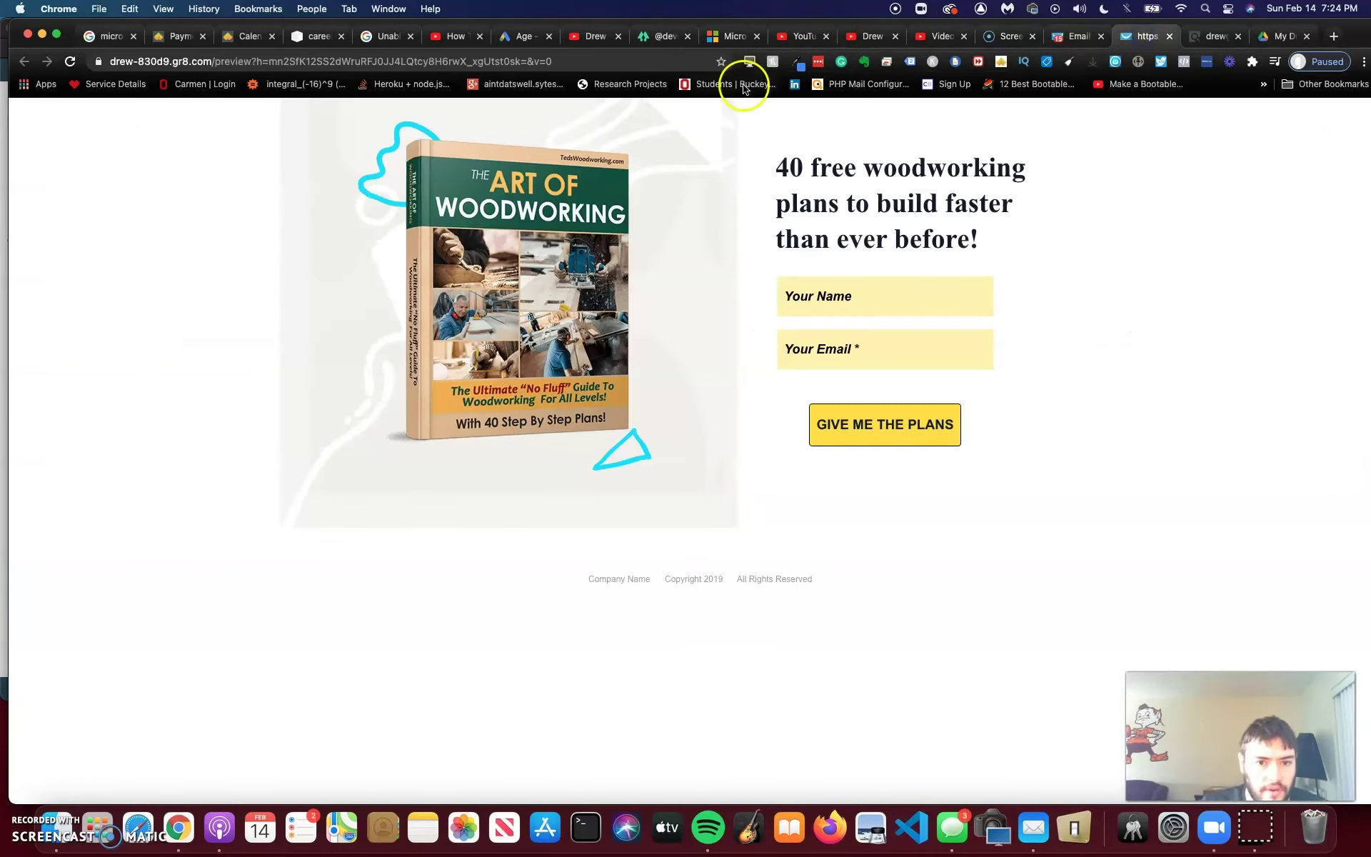
{"action": "left_click", "coordinate": [1075, 35]}
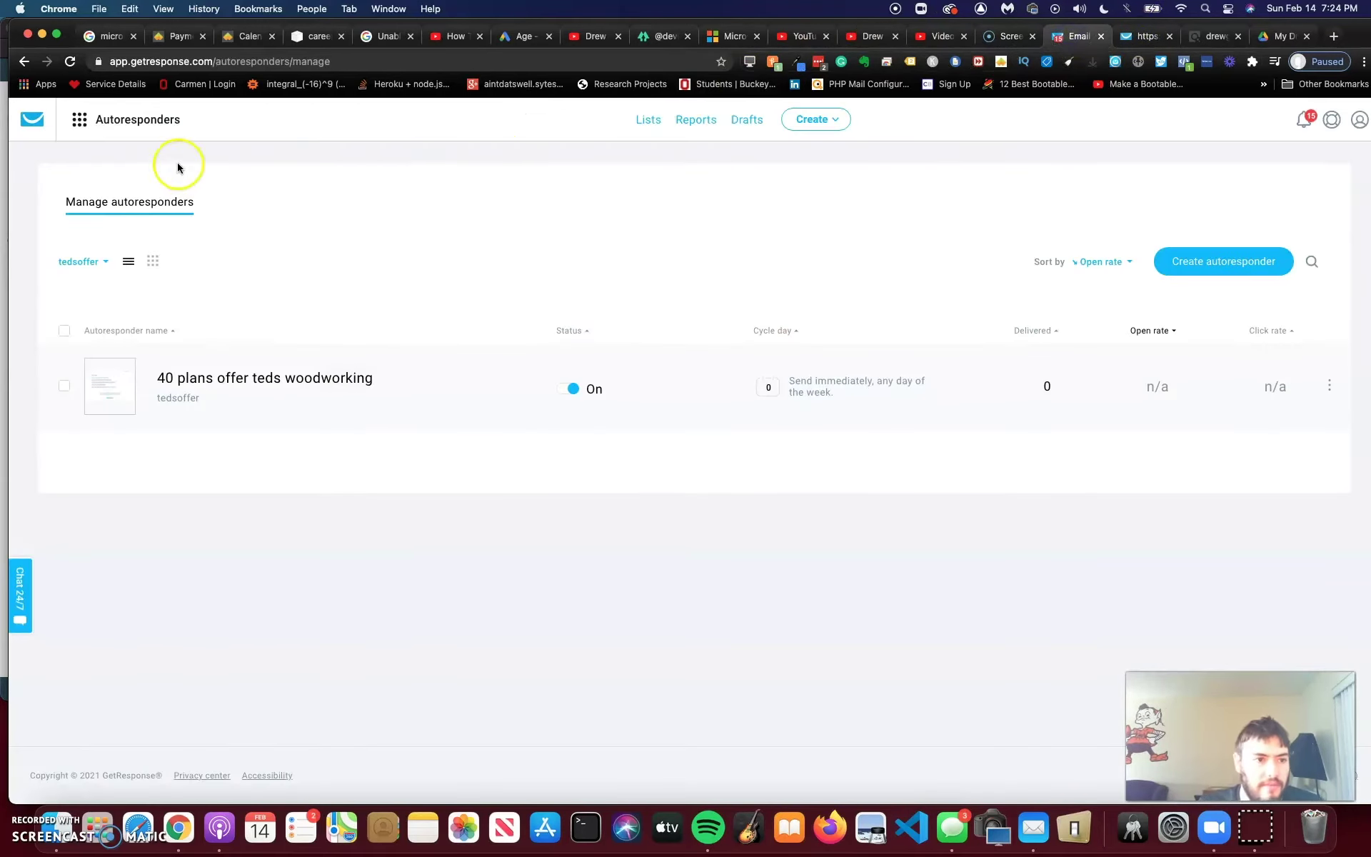
{"action": "left_click", "coordinate": [80, 117]}
{"action": "left_click", "coordinate": [300, 211]}
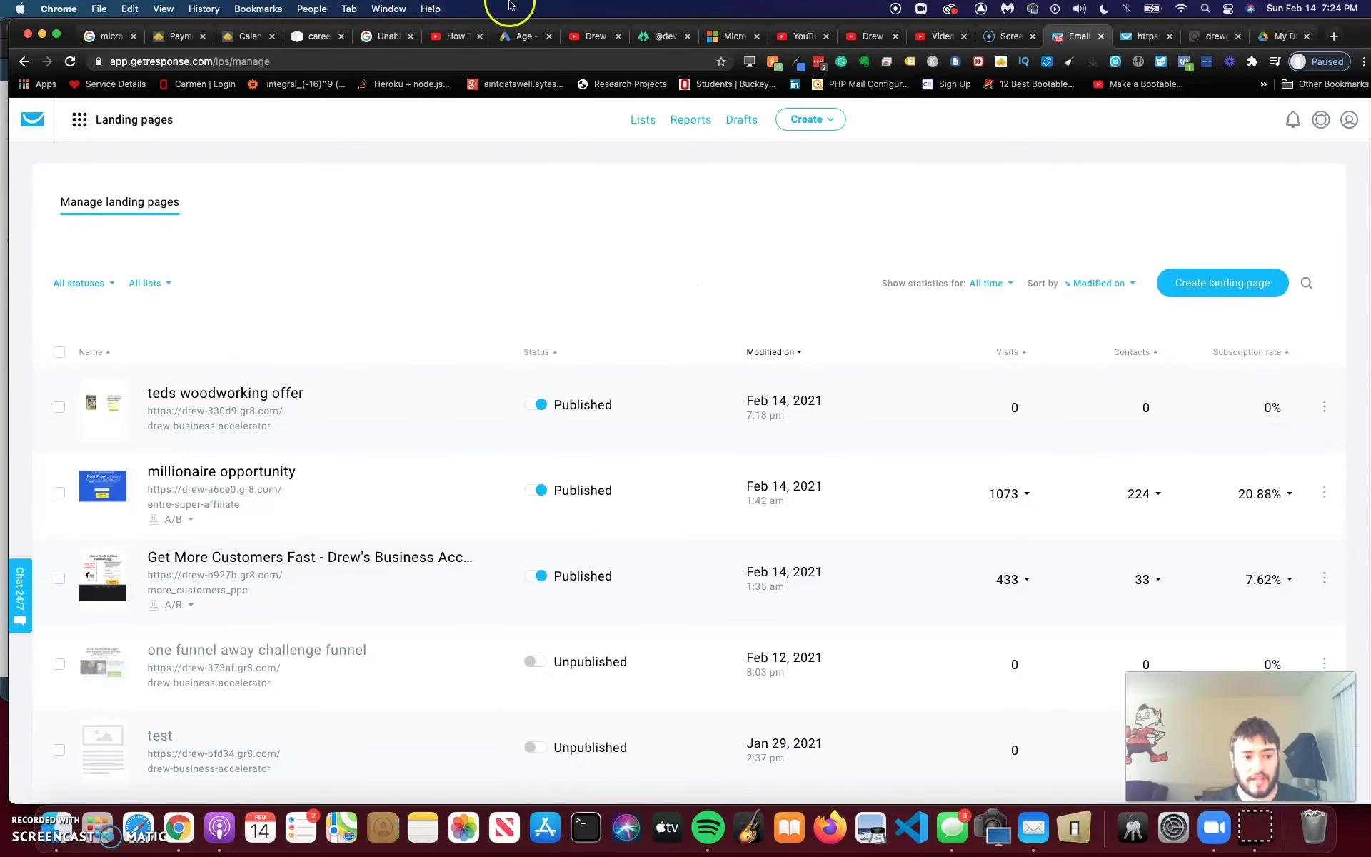
{"action": "left_click", "coordinate": [1324, 405]}
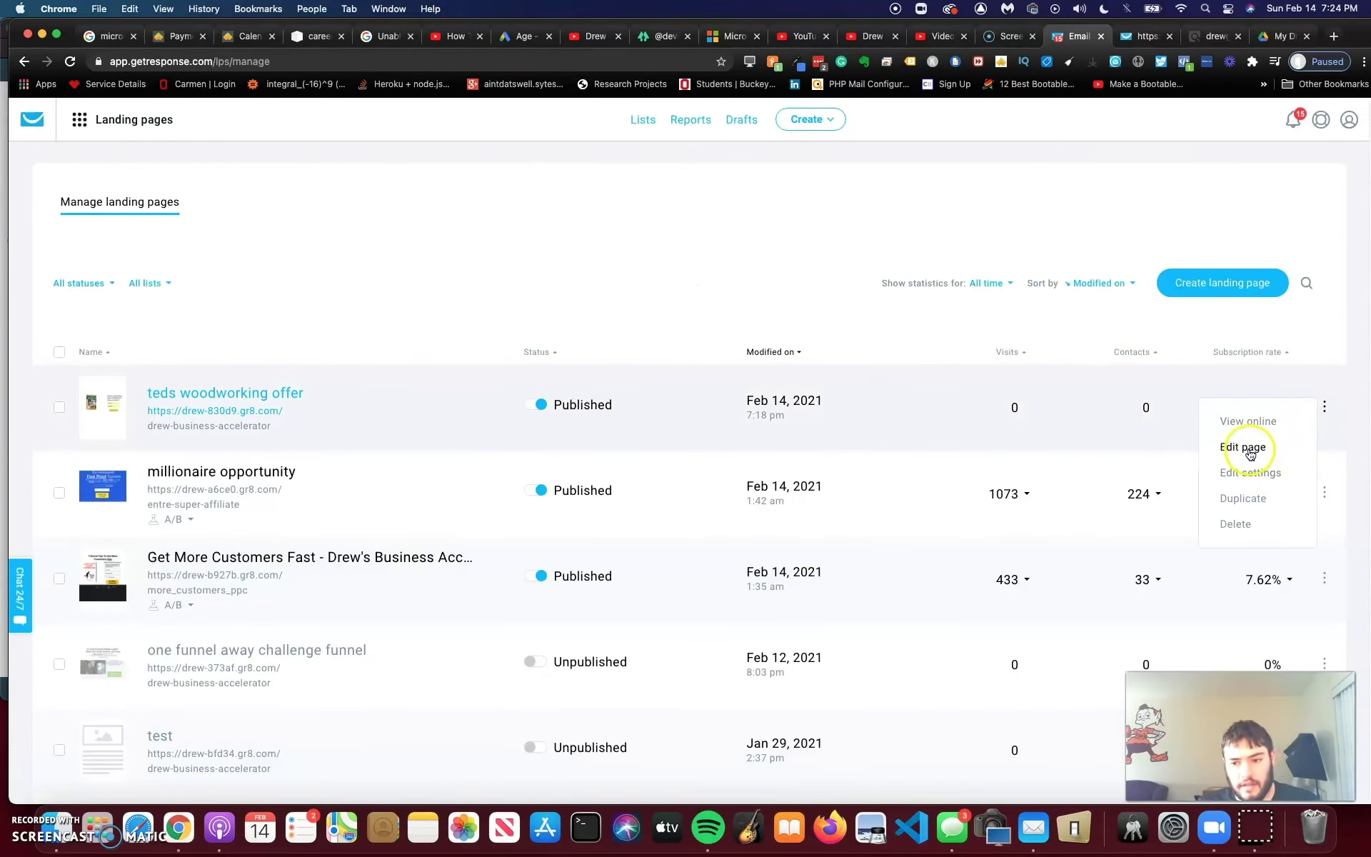
{"action": "left_click", "coordinate": [1251, 472]}
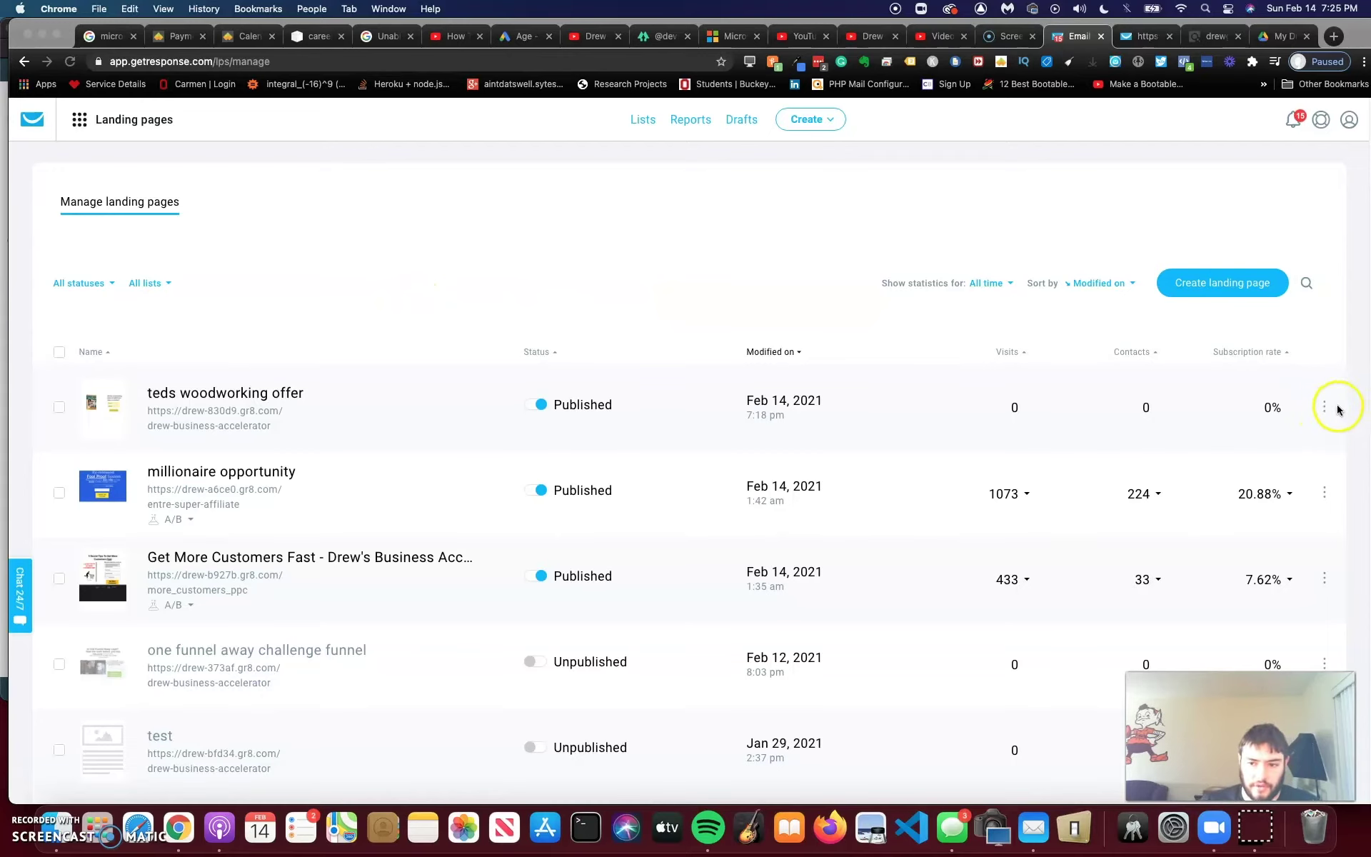
{"action": "left_click", "coordinate": [1324, 407]}
{"action": "left_click", "coordinate": [1253, 471]}
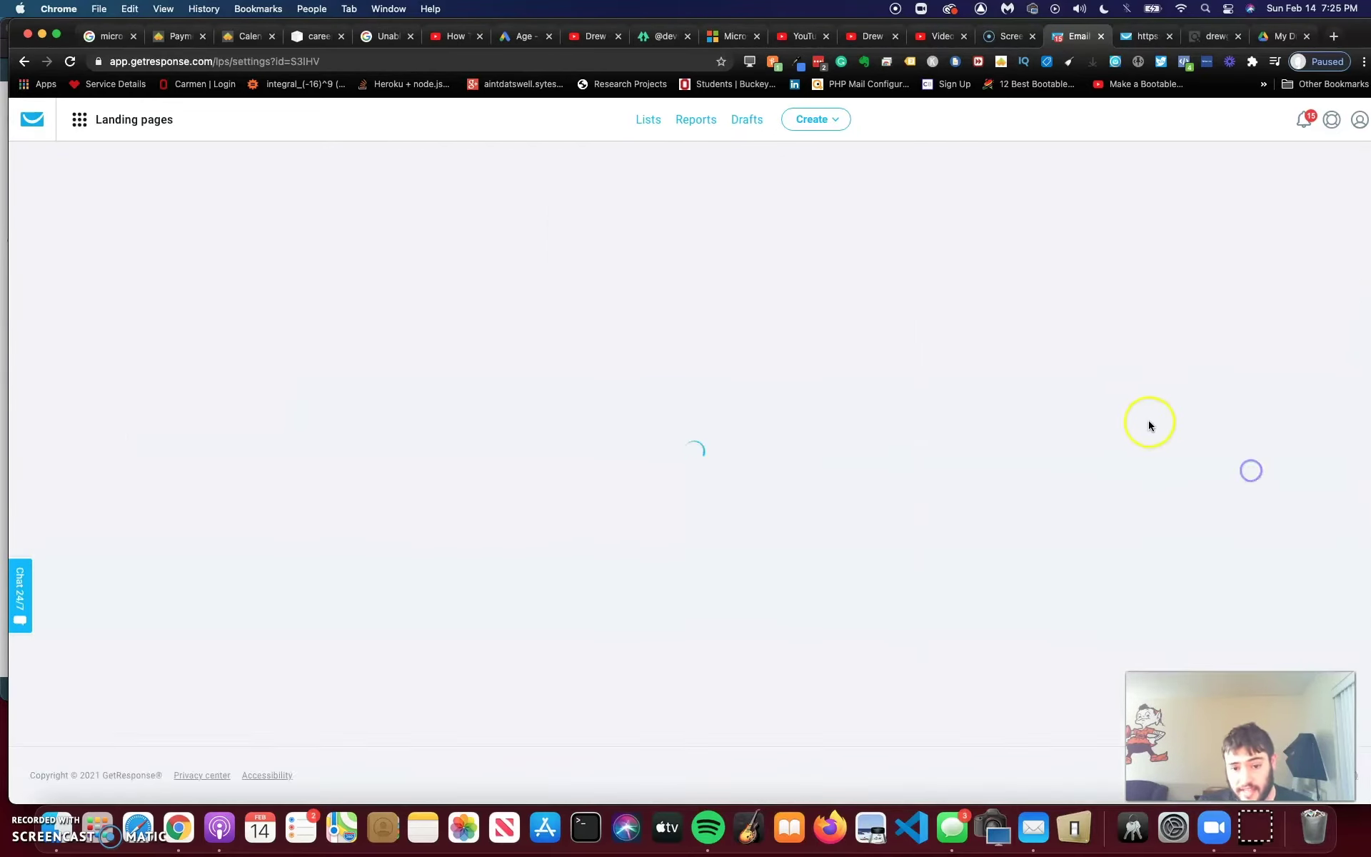
Step: Set the landing page's subscription list to tedsoffer
{"action": "scroll", "coordinate": [508, 437], "scroll_direction": "down", "scroll_amount": 3}
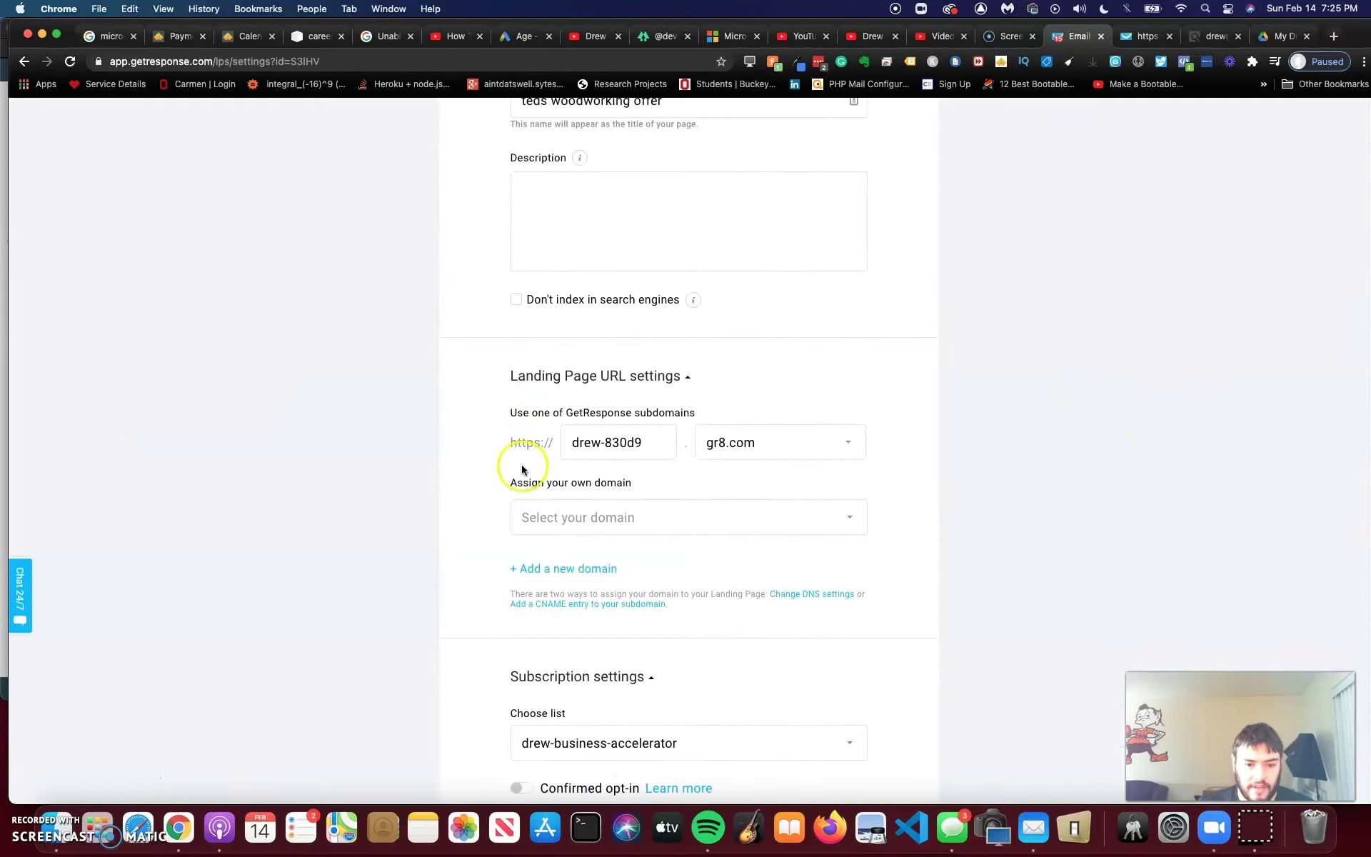
{"action": "scroll", "coordinate": [520, 465], "scroll_direction": "down", "scroll_amount": 3}
{"action": "left_click", "coordinate": [564, 485]}
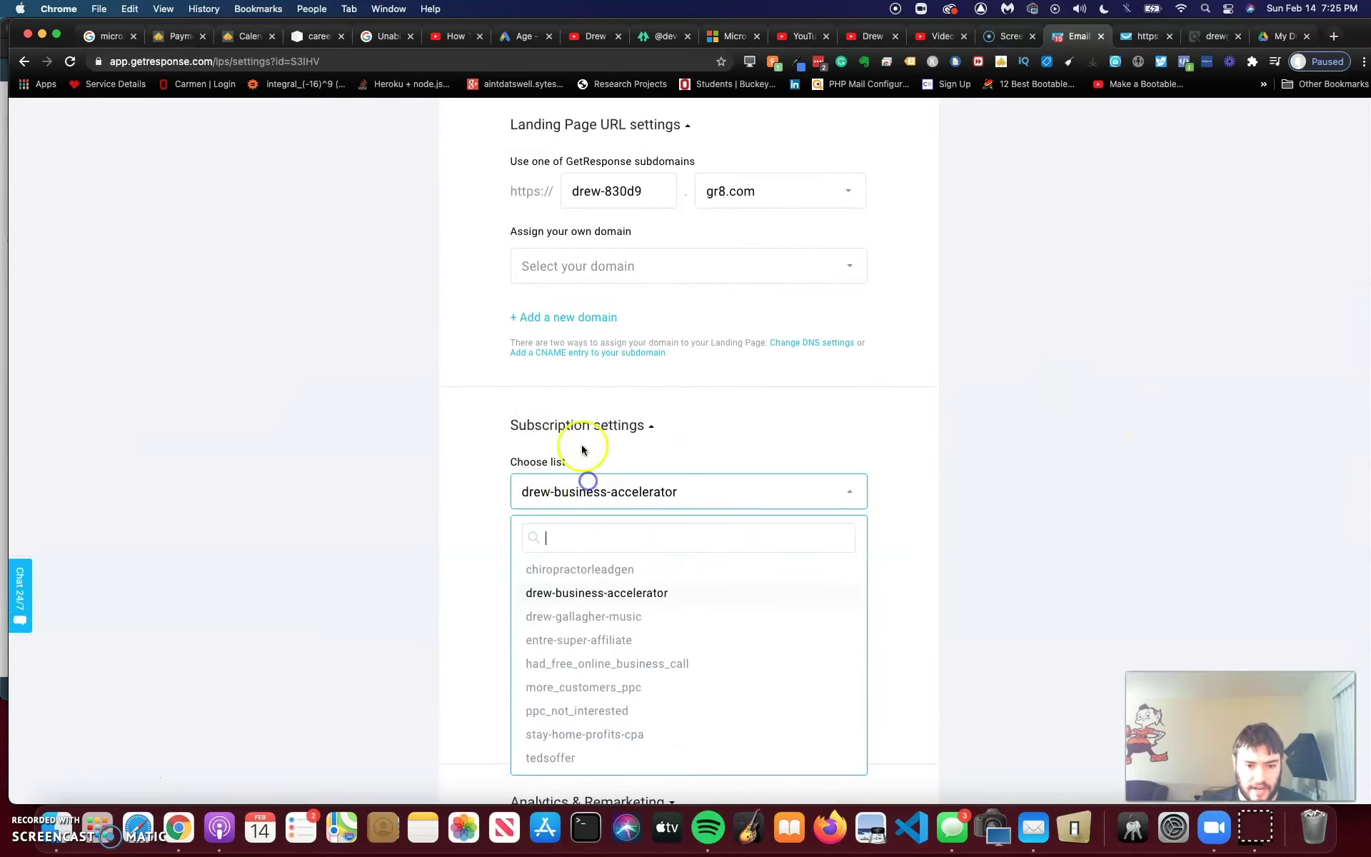
{"action": "left_click", "coordinate": [638, 756]}
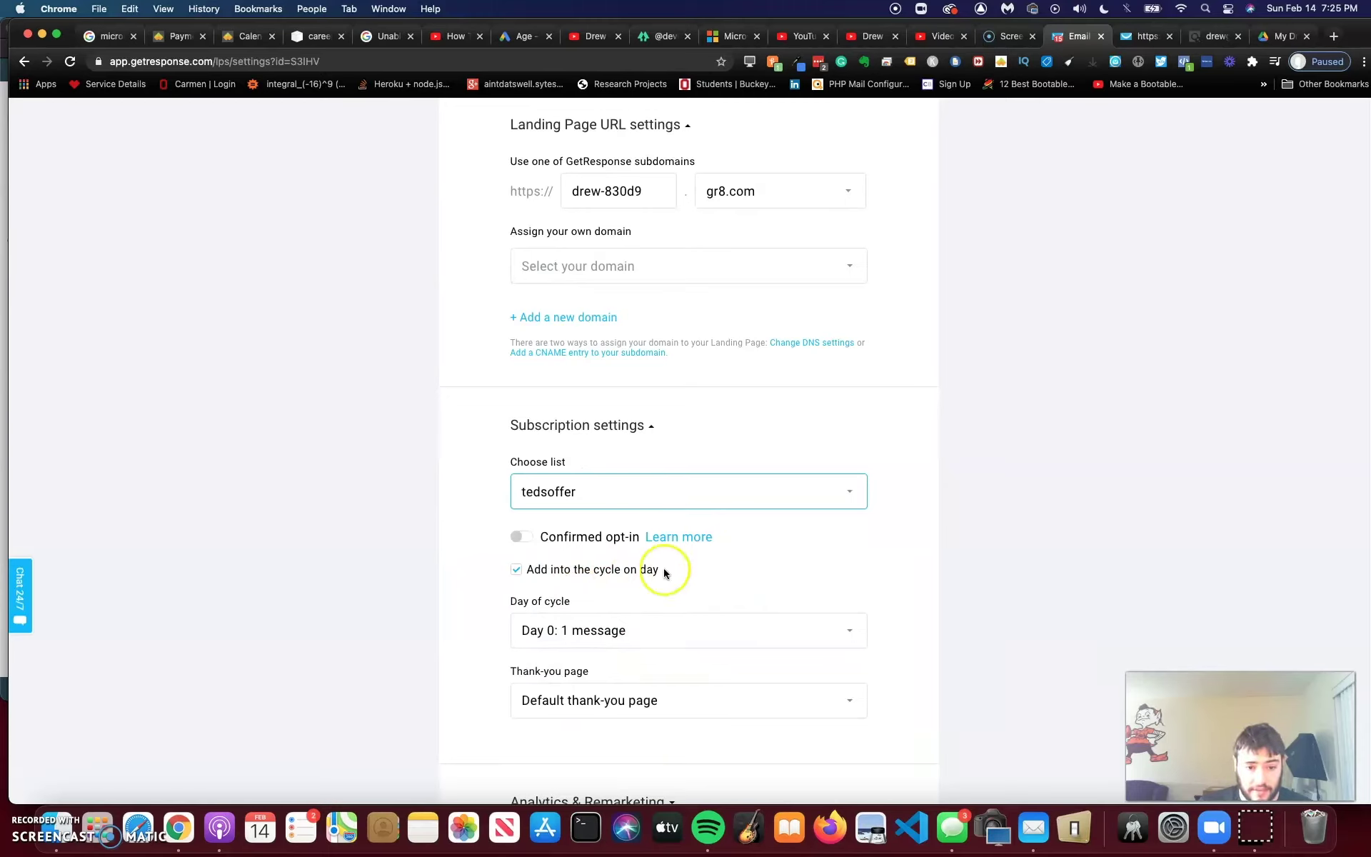
Step: Choose "Day 0: 1 message" as the day of cycle and review the remaining landing page settings
{"action": "left_click", "coordinate": [545, 641]}
{"action": "left_click", "coordinate": [584, 670]}
{"action": "scroll", "coordinate": [650, 696], "scroll_direction": "down", "scroll_amount": 1}
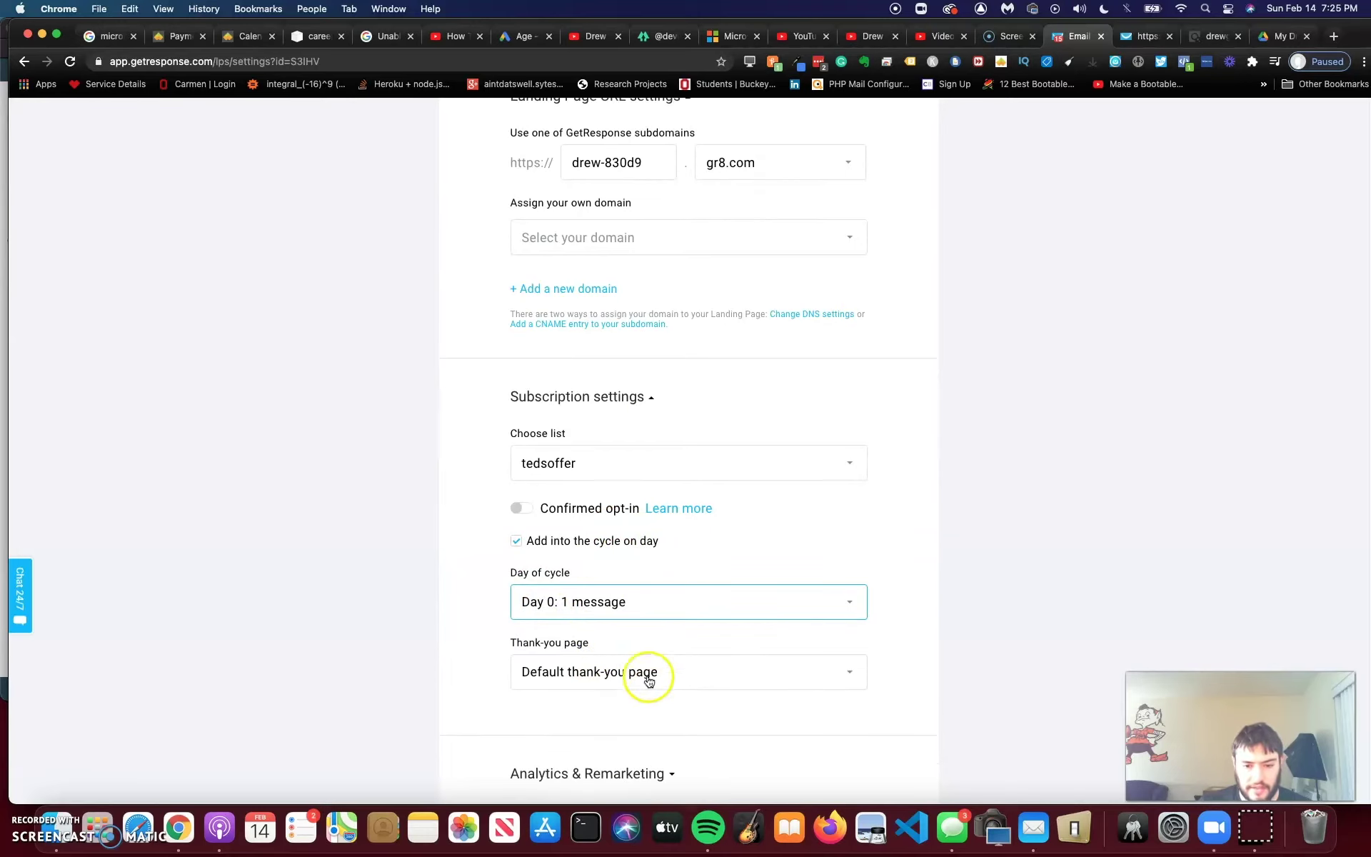
{"action": "scroll", "coordinate": [647, 560], "scroll_direction": "down", "scroll_amount": 3}
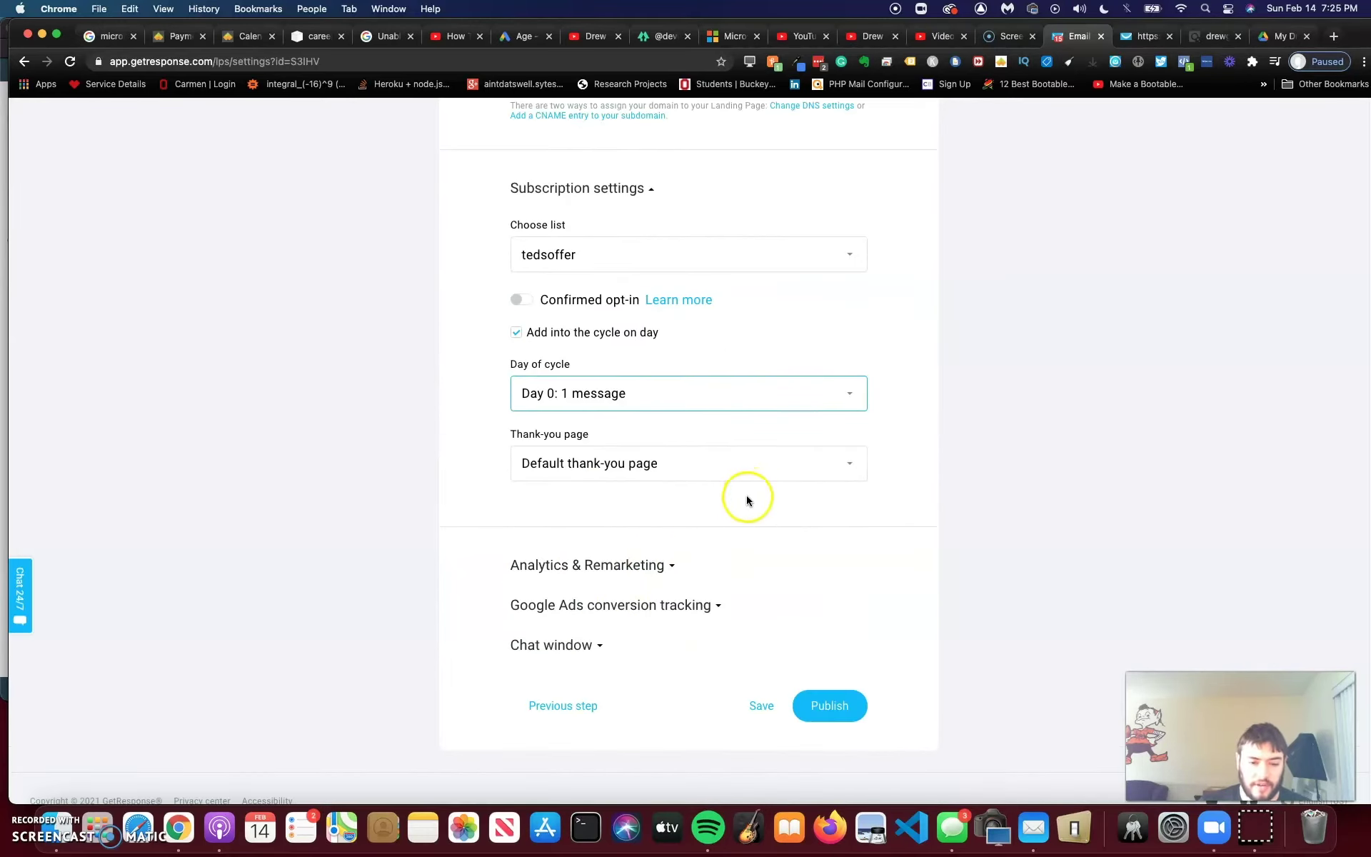
{"action": "scroll", "coordinate": [726, 459], "scroll_direction": "up", "scroll_amount": 4}
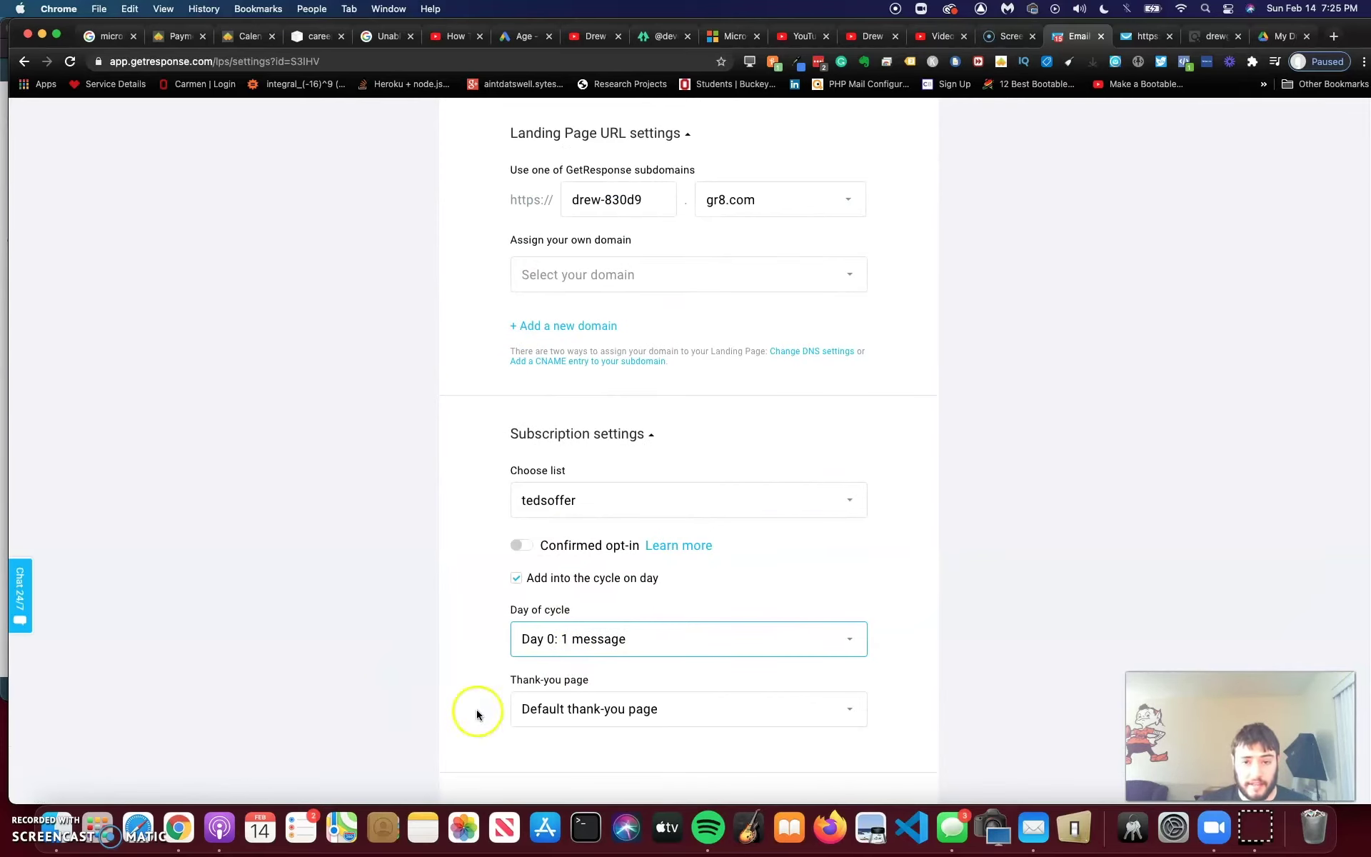
Step: Review the landing page settings and publish the "teds woodworking offer" landing page
{"action": "scroll", "coordinate": [694, 667], "scroll_direction": "up", "scroll_amount": 7}
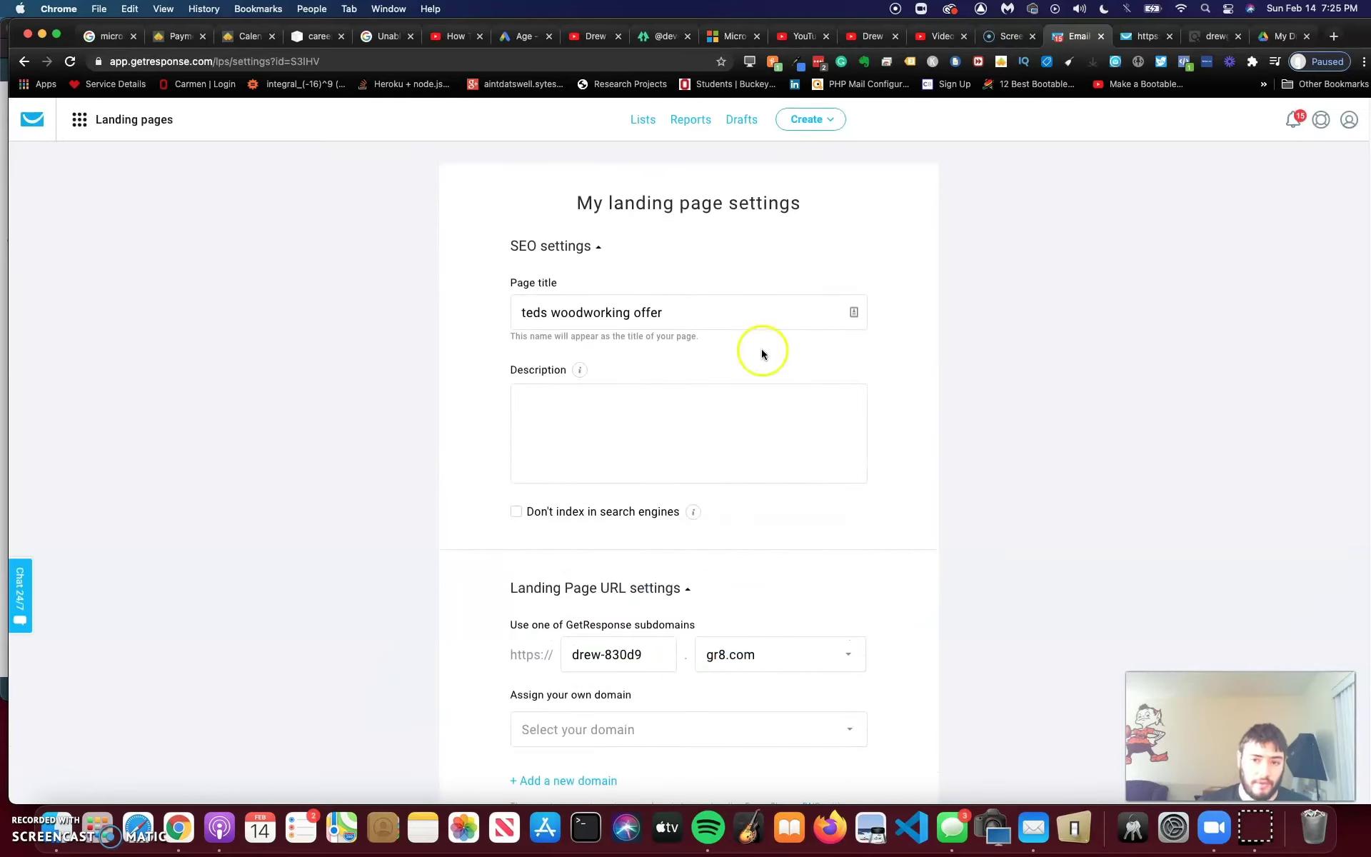
{"action": "scroll", "coordinate": [685, 379], "scroll_direction": "down", "scroll_amount": 10}
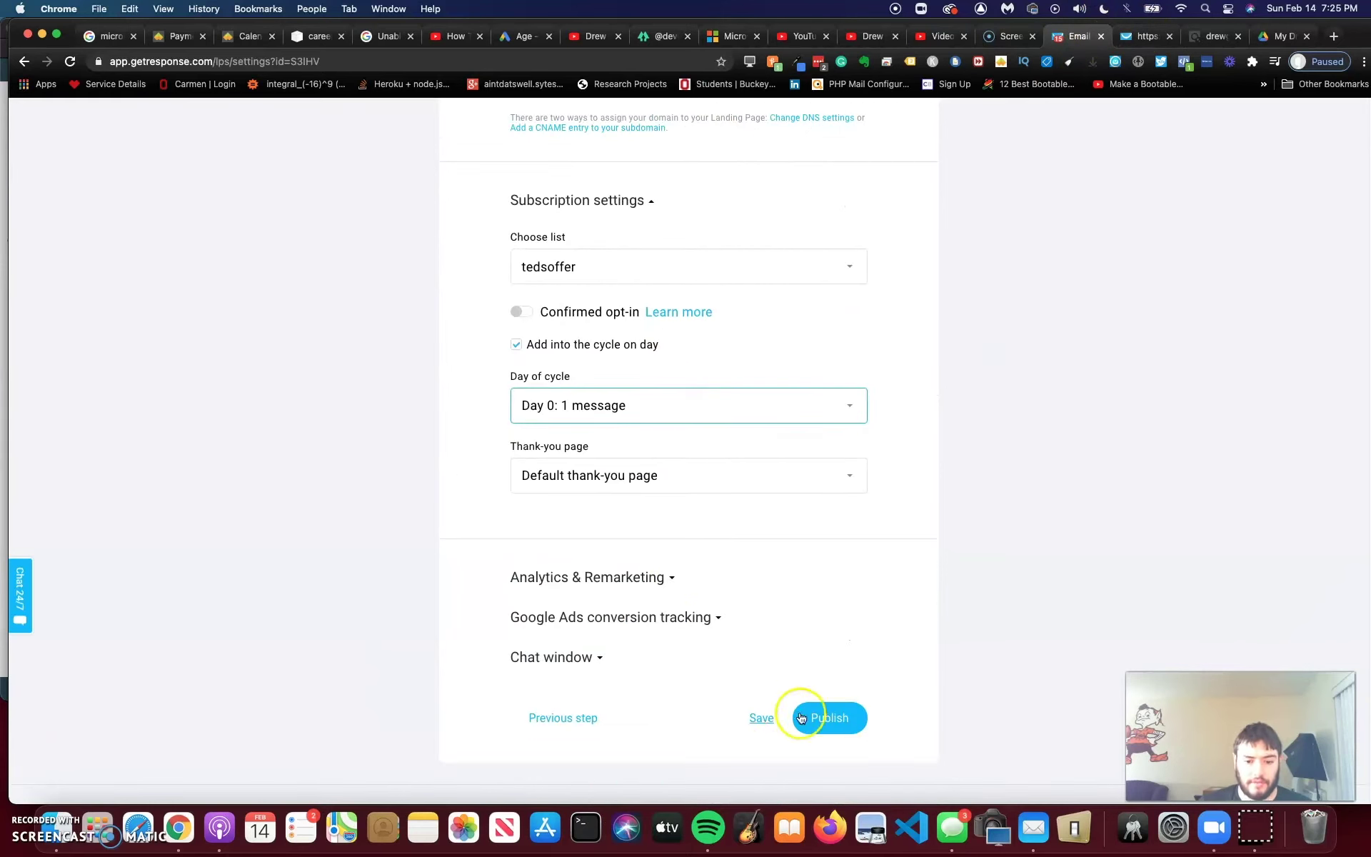
{"action": "left_click", "coordinate": [761, 716]}
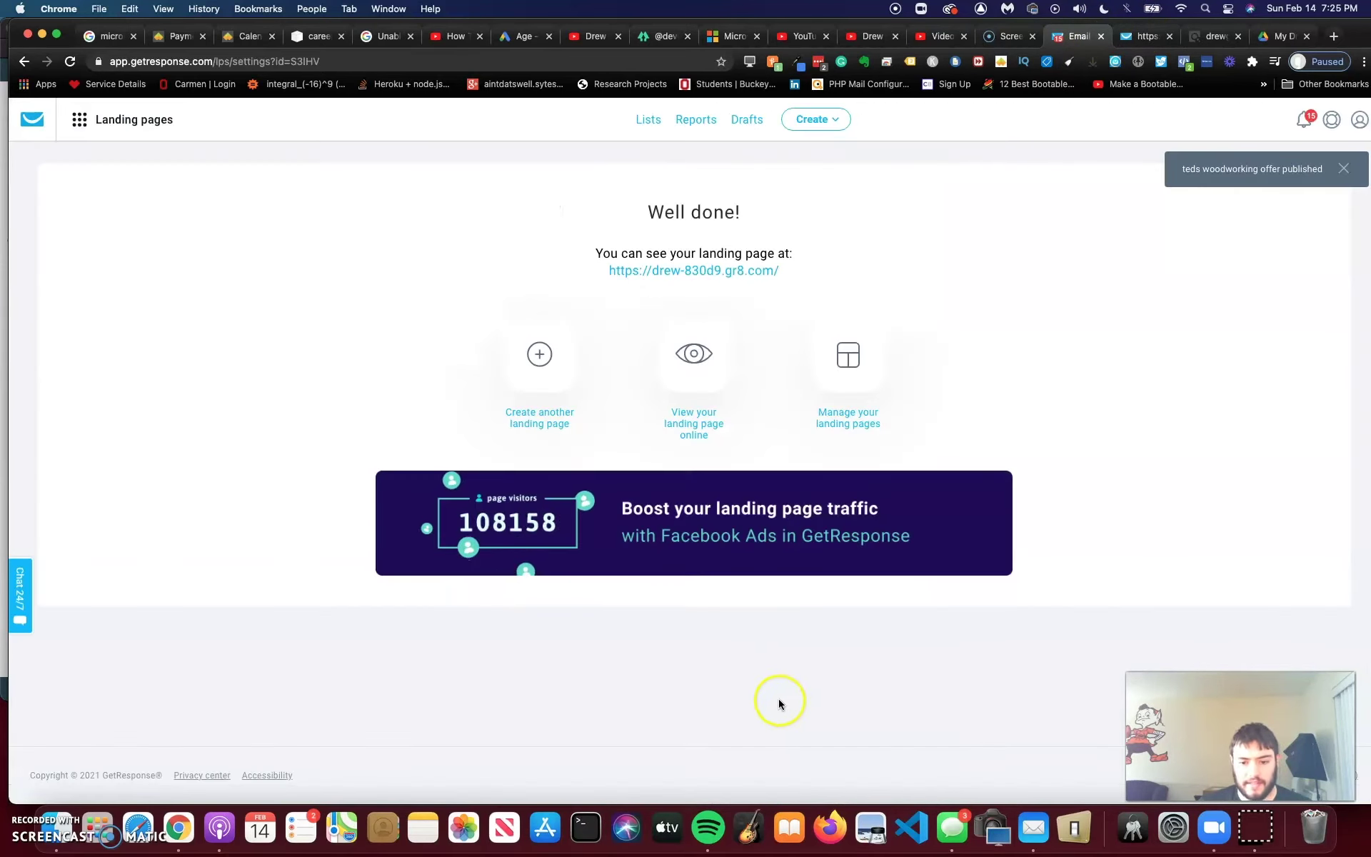
Step: Open the autoresponders overview and examine the actions available for the "40 plans offer teds woodworking" autoresponder
{"action": "left_click", "coordinate": [80, 123]}
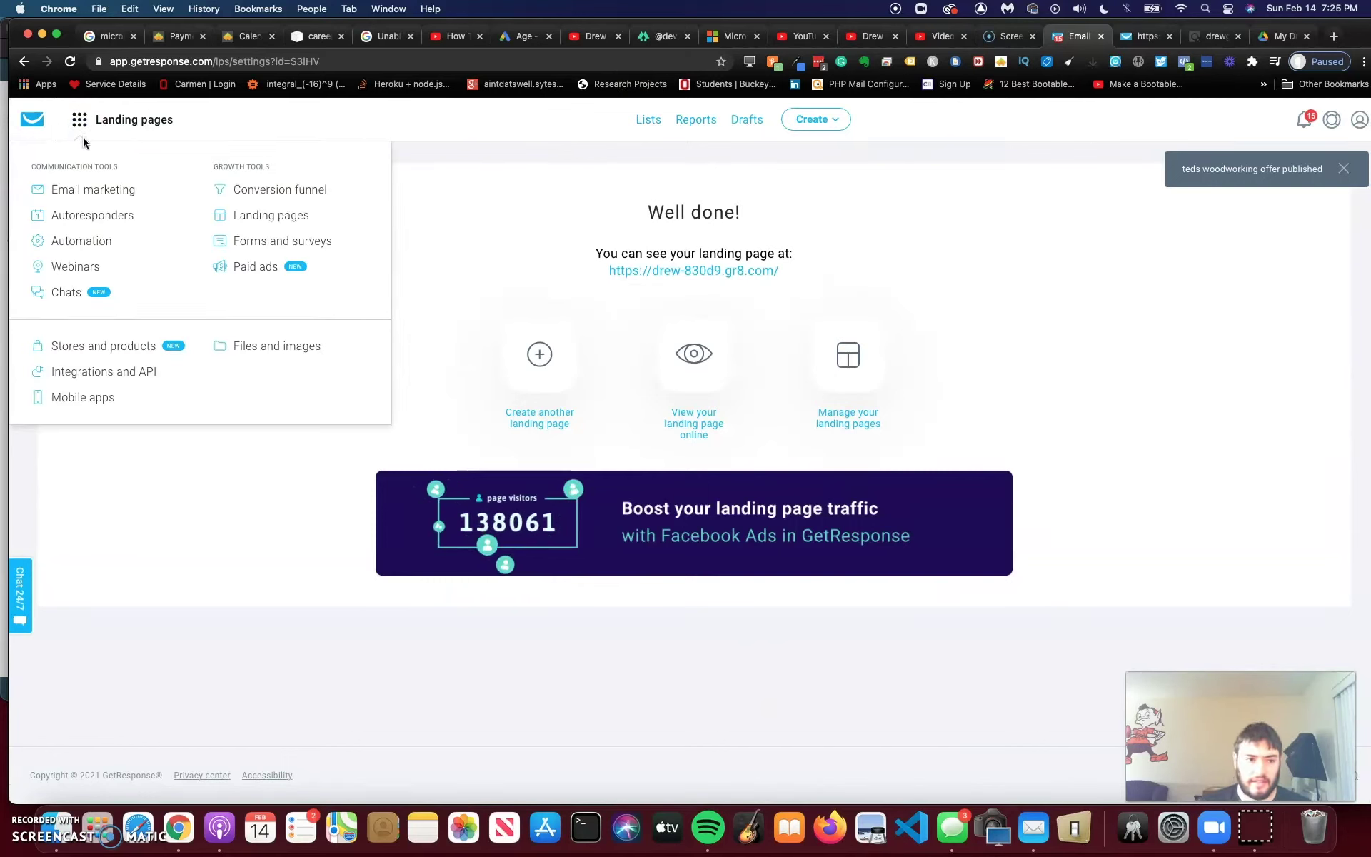
{"action": "left_click", "coordinate": [112, 192]}
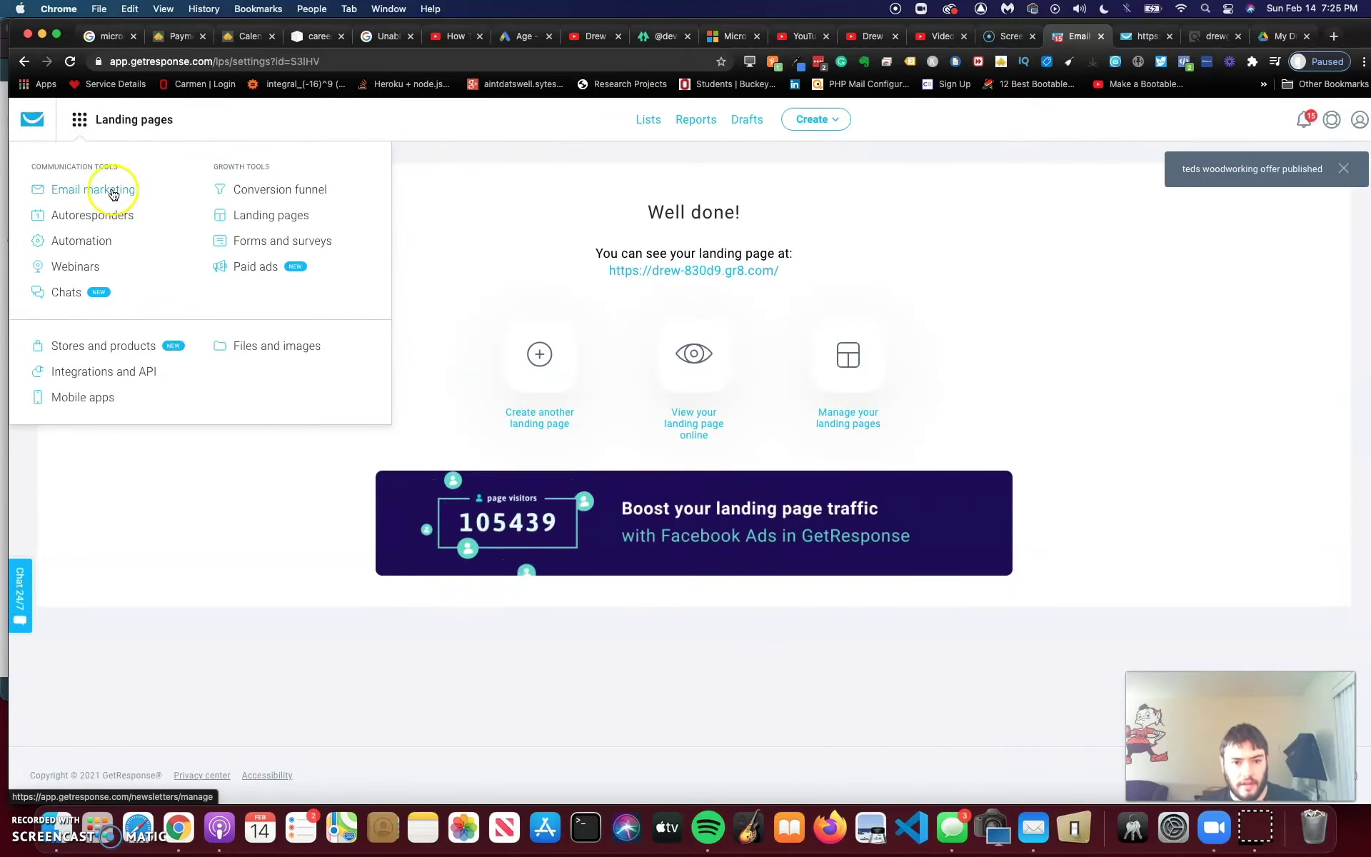
{"action": "left_click", "coordinate": [133, 222]}
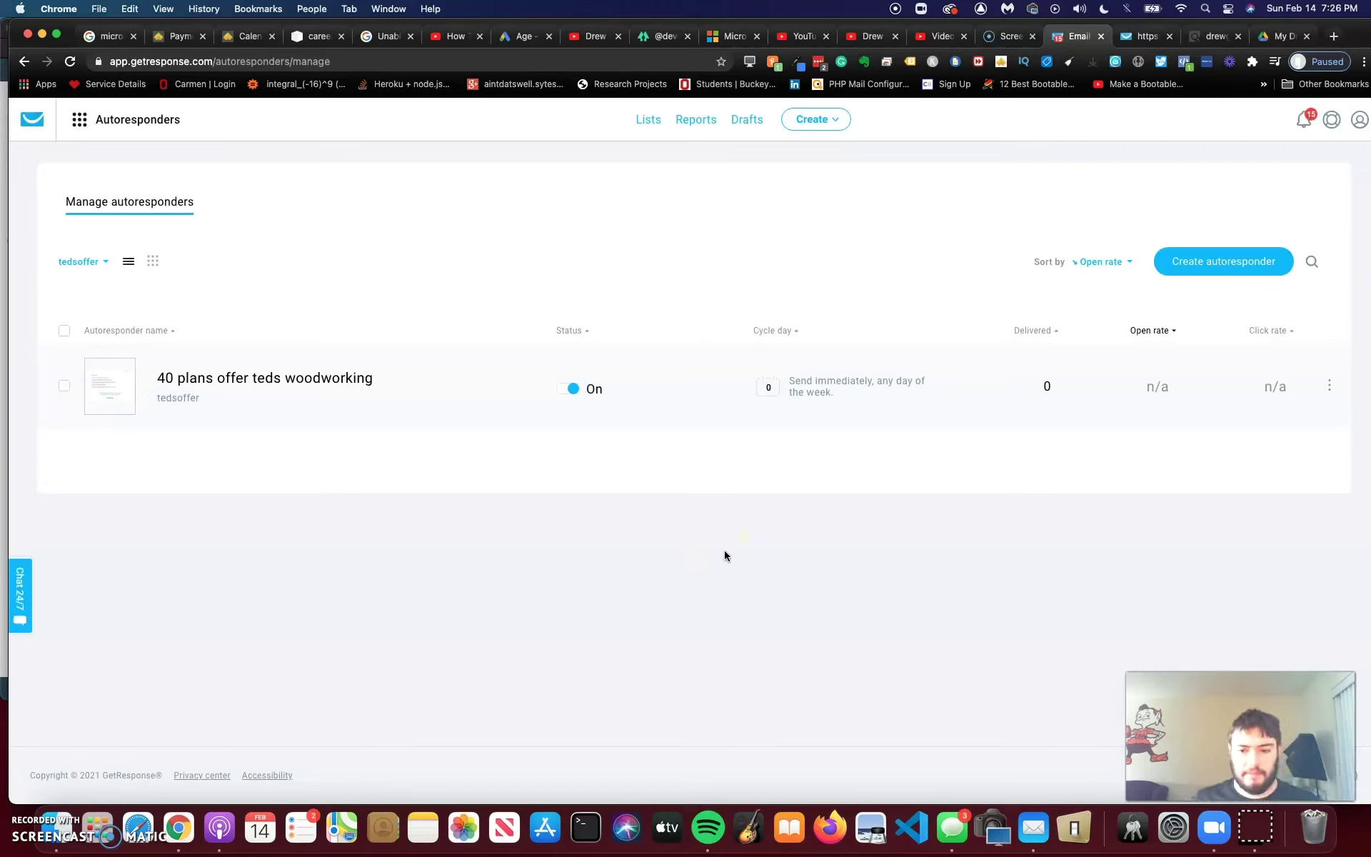
{"action": "left_click", "coordinate": [1327, 392]}
{"action": "left_click", "coordinate": [1330, 389]}
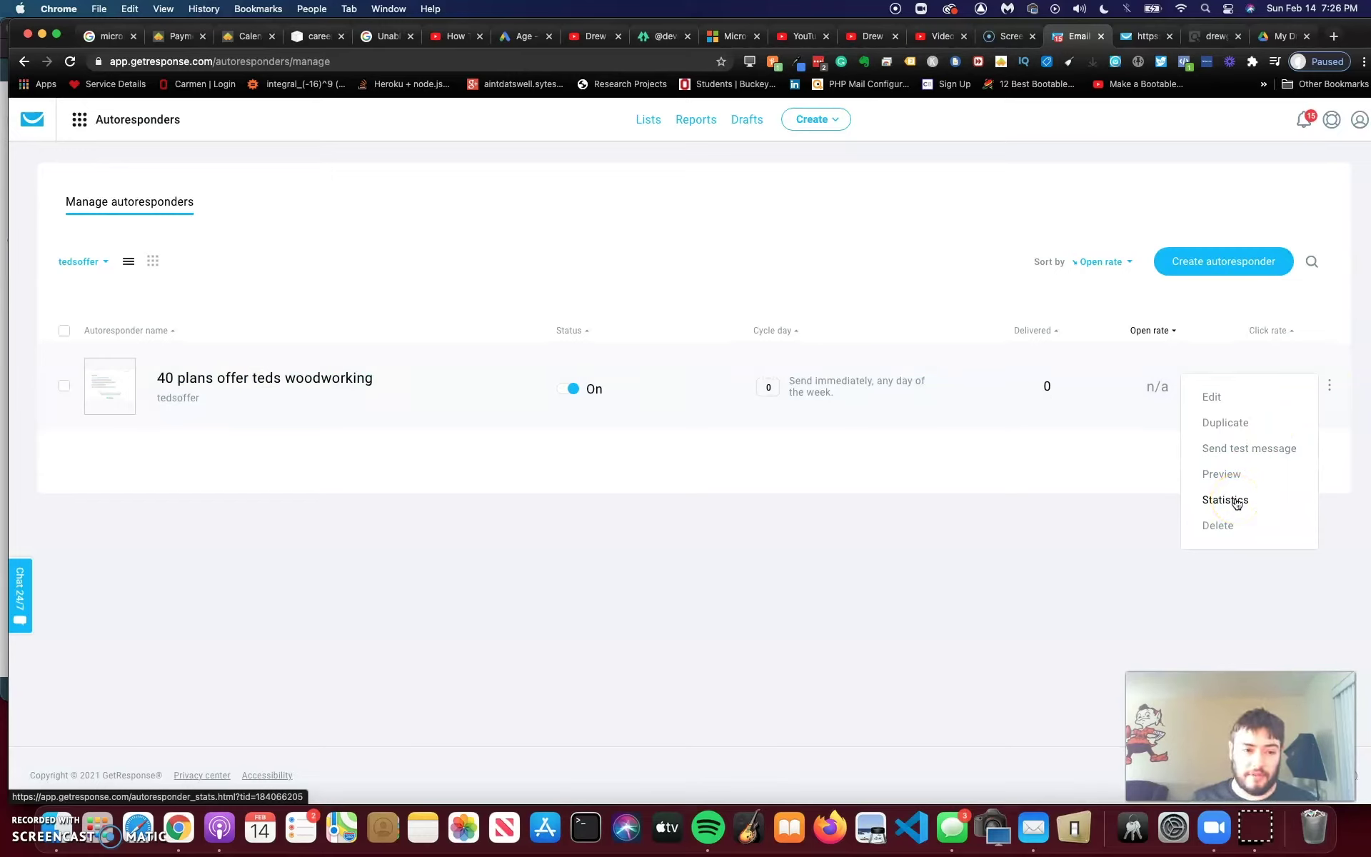
{"action": "left_click", "coordinate": [1154, 386]}
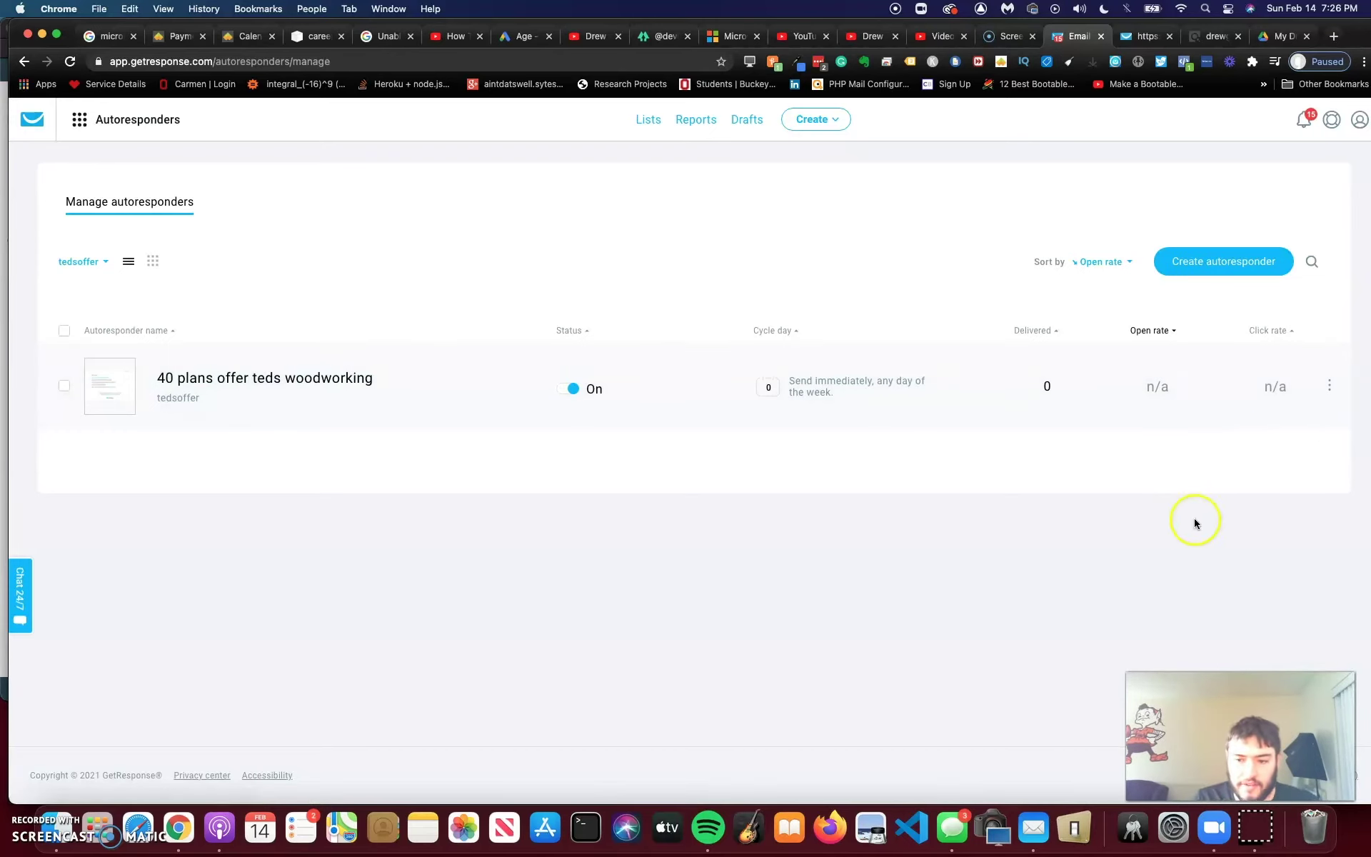
{"action": "left_click", "coordinate": [1328, 385]}
{"action": "left_click", "coordinate": [1340, 388]}
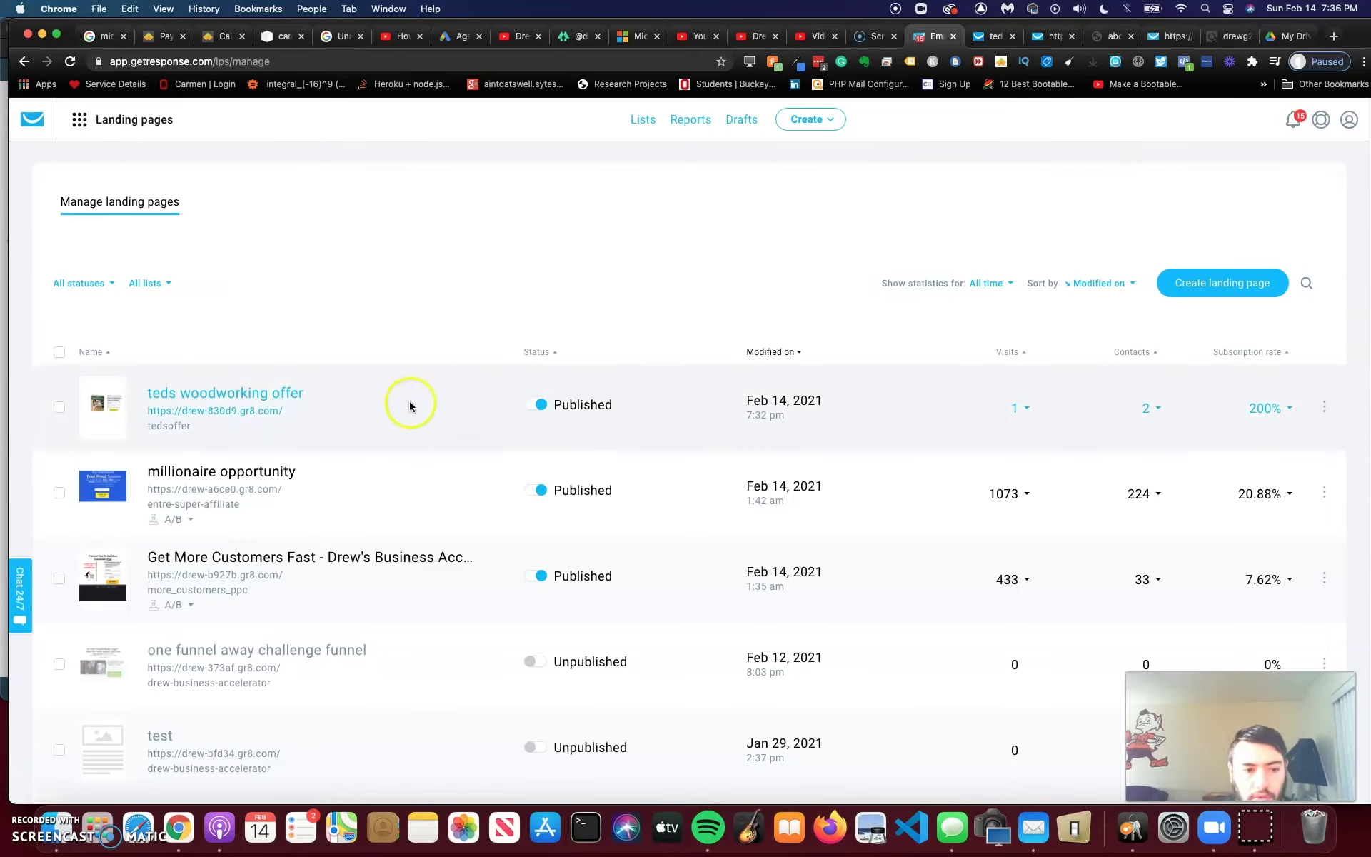
Step: Open the live "teds woodworking offer" page and delete the existing contact from the tedsoffer list
{"action": "left_click", "coordinate": [203, 414]}
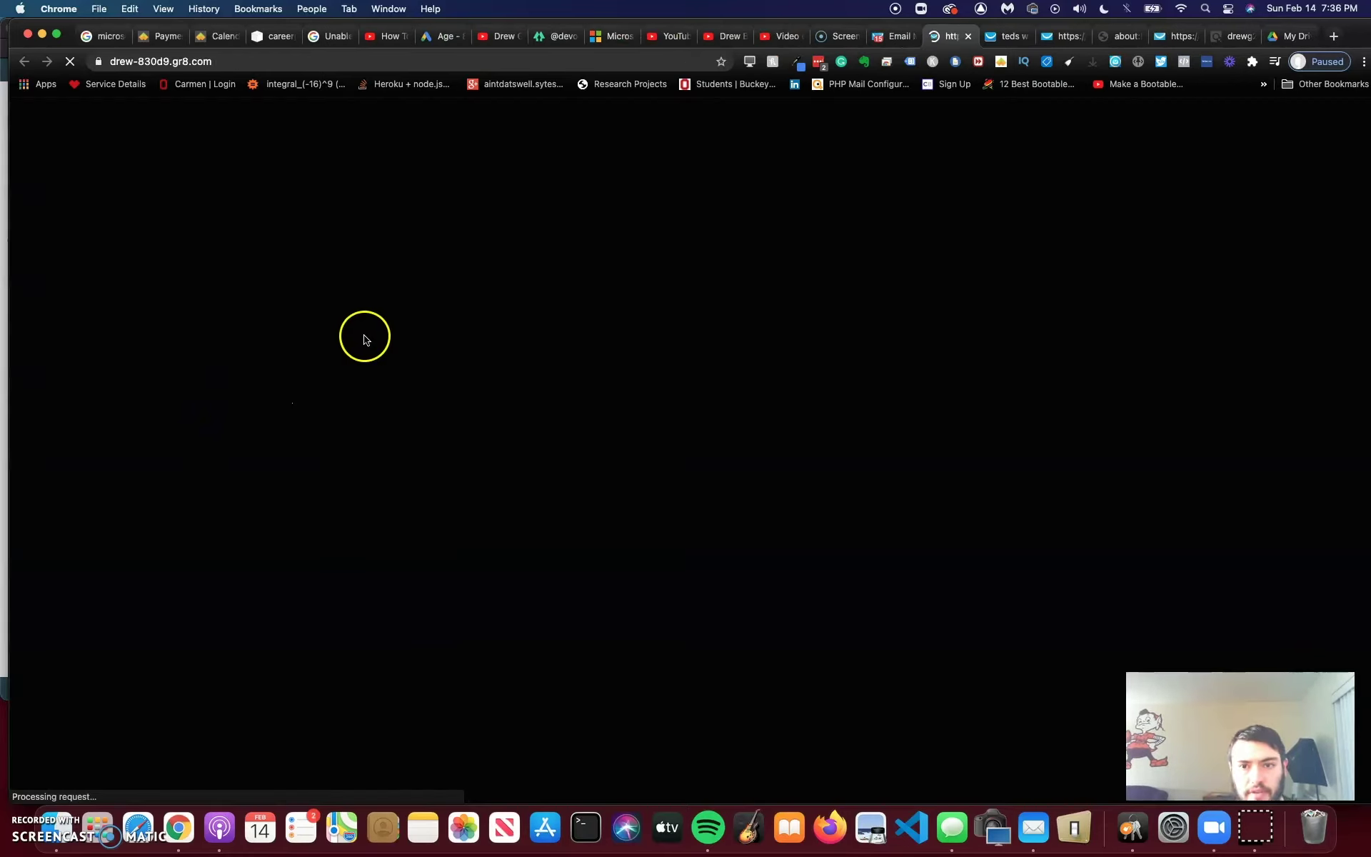
{"action": "left_click", "coordinate": [810, 280]}
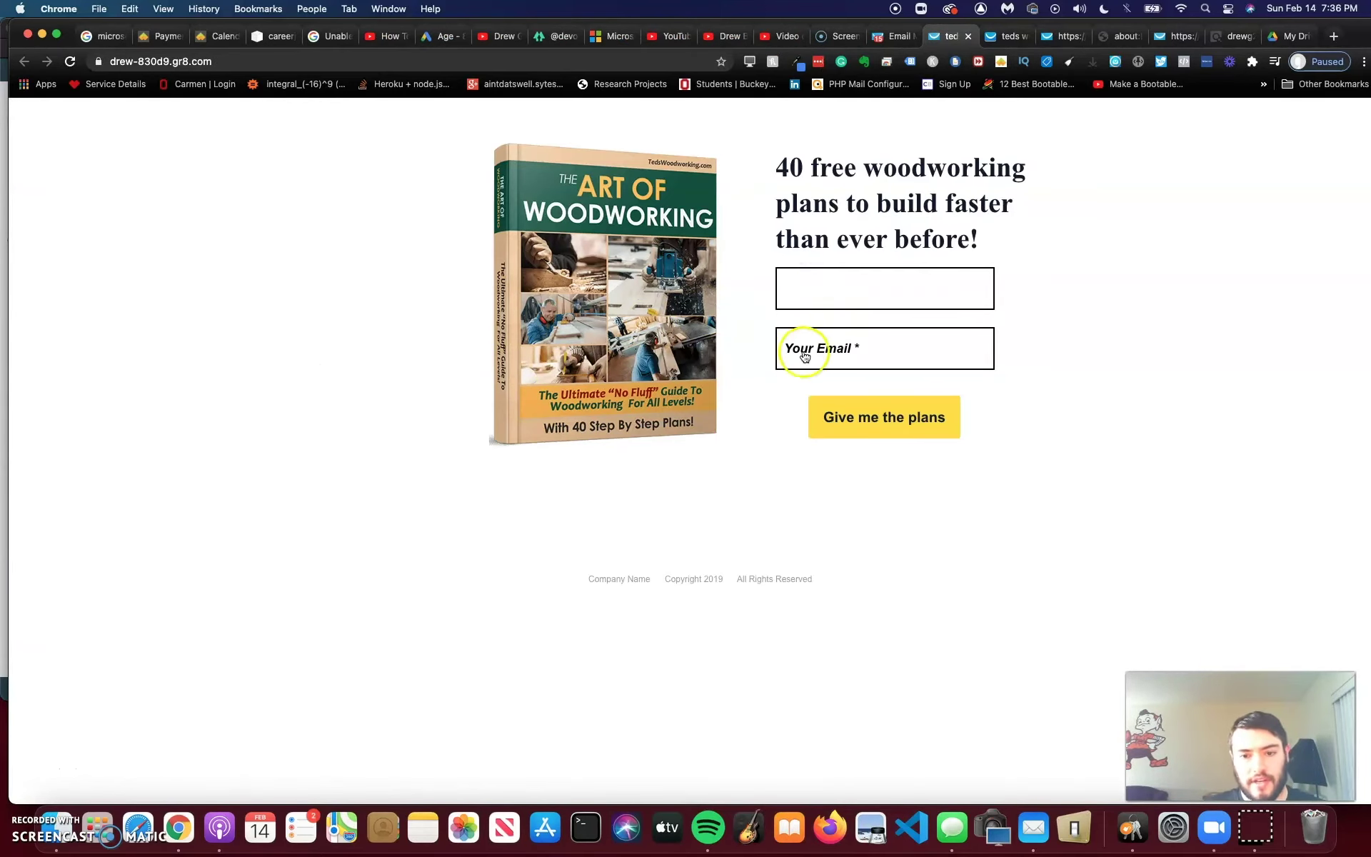
{"action": "left_click", "coordinate": [892, 36]}
{"action": "left_click", "coordinate": [639, 119]}
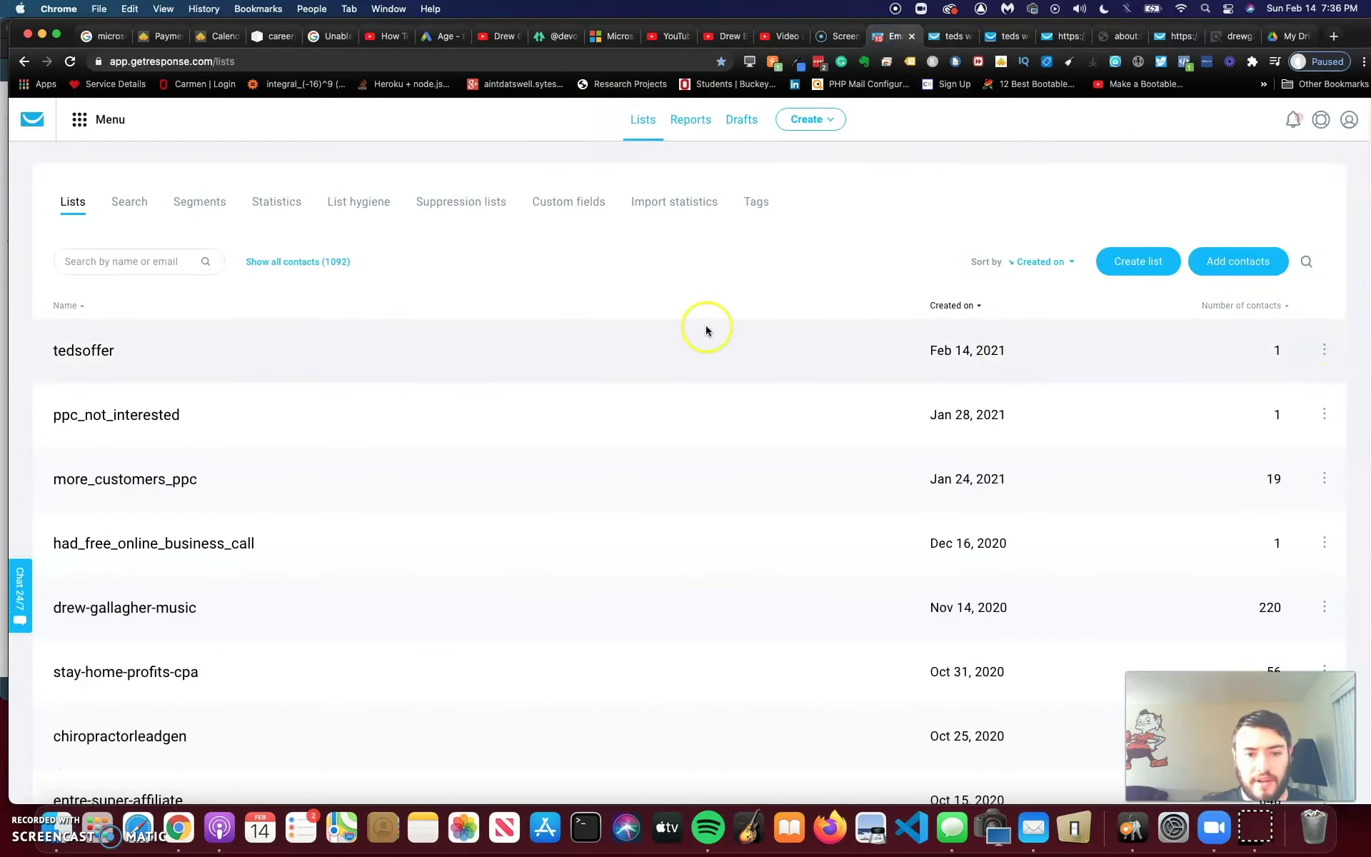
{"action": "left_click", "coordinate": [78, 346]}
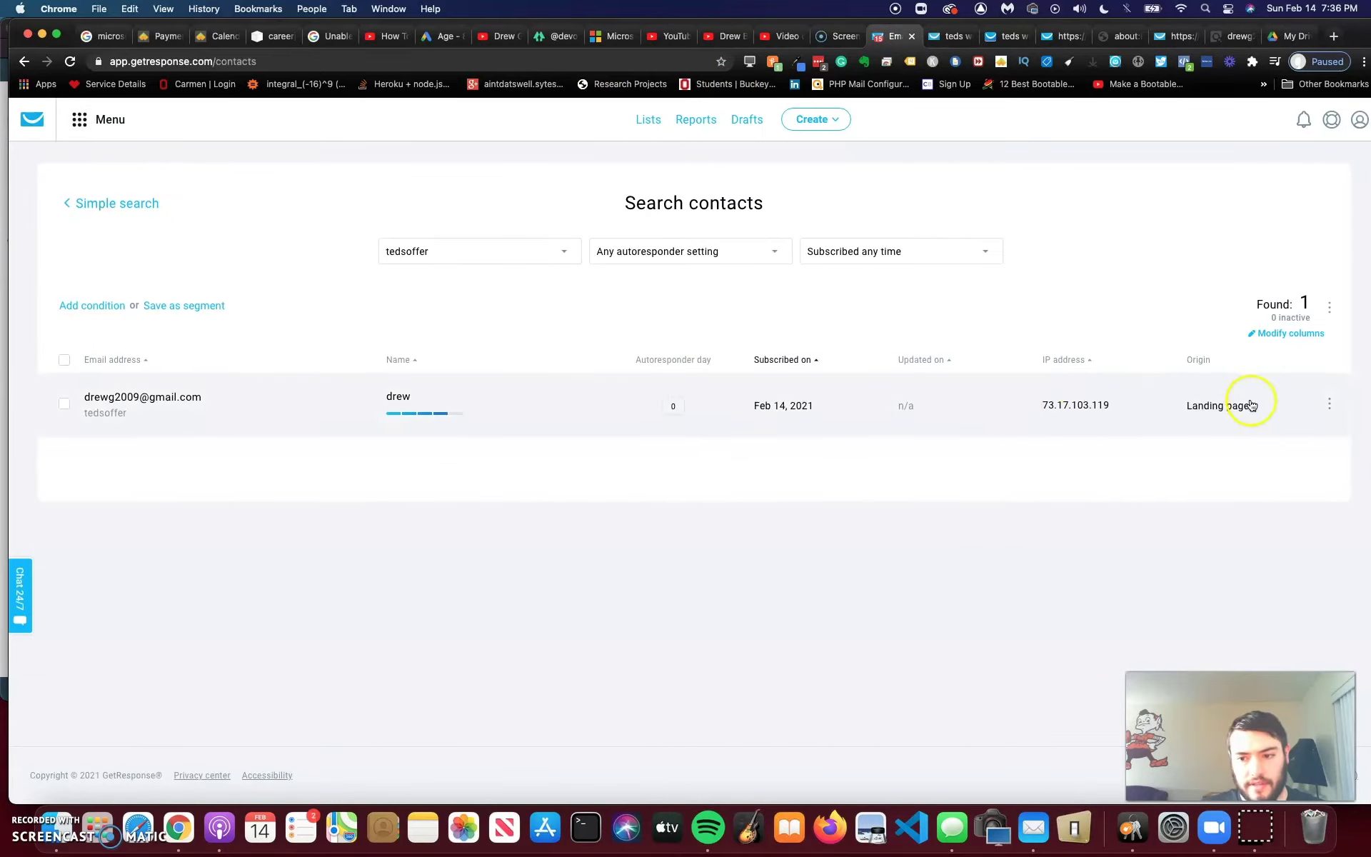
{"action": "left_click", "coordinate": [1328, 403]}
{"action": "left_click", "coordinate": [1266, 474]}
{"action": "left_click", "coordinate": [761, 361]}
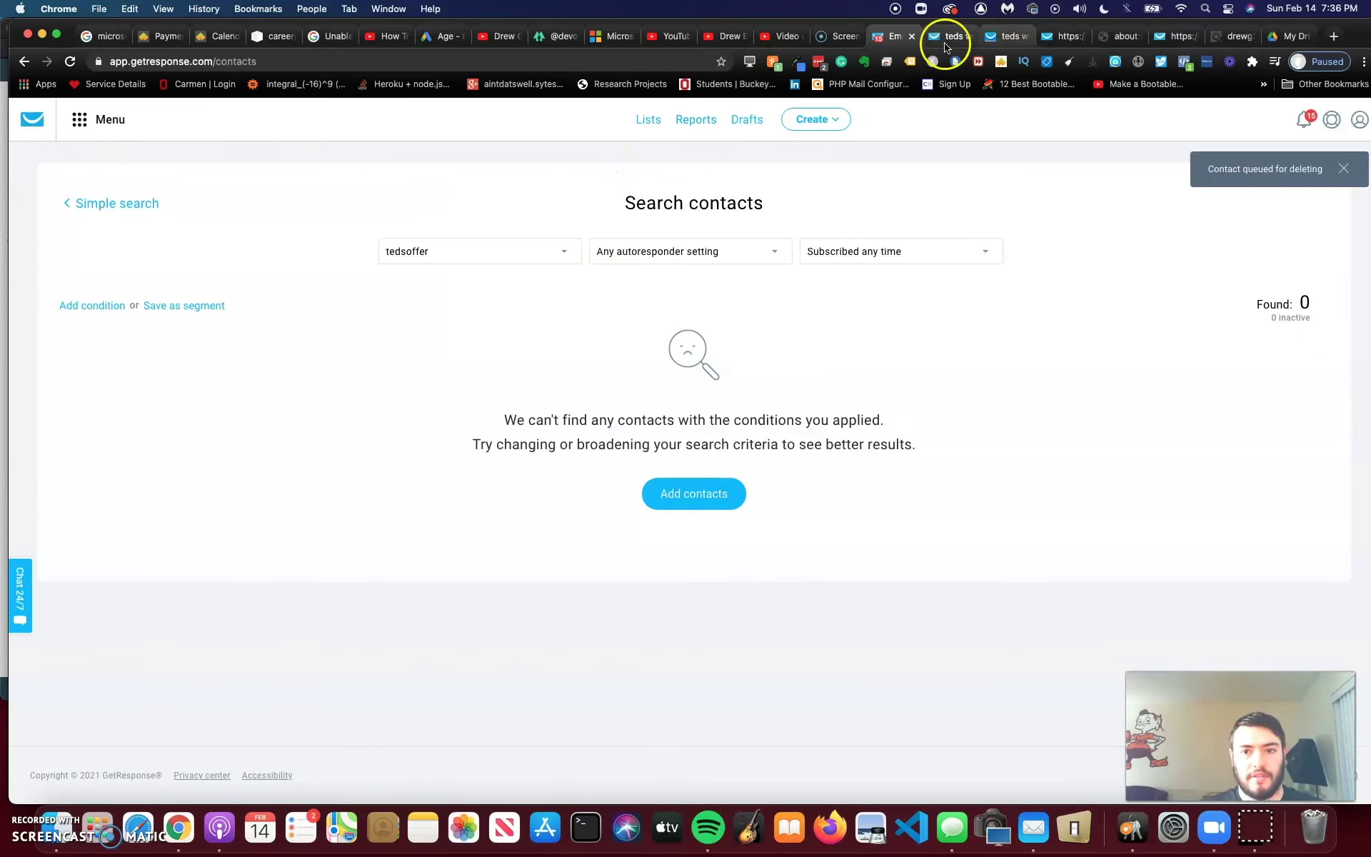
Step: Sign up on the live landing page with a name and e-mail, and test the thank-you page's "I want more plans now" link
{"action": "left_click", "coordinate": [945, 37]}
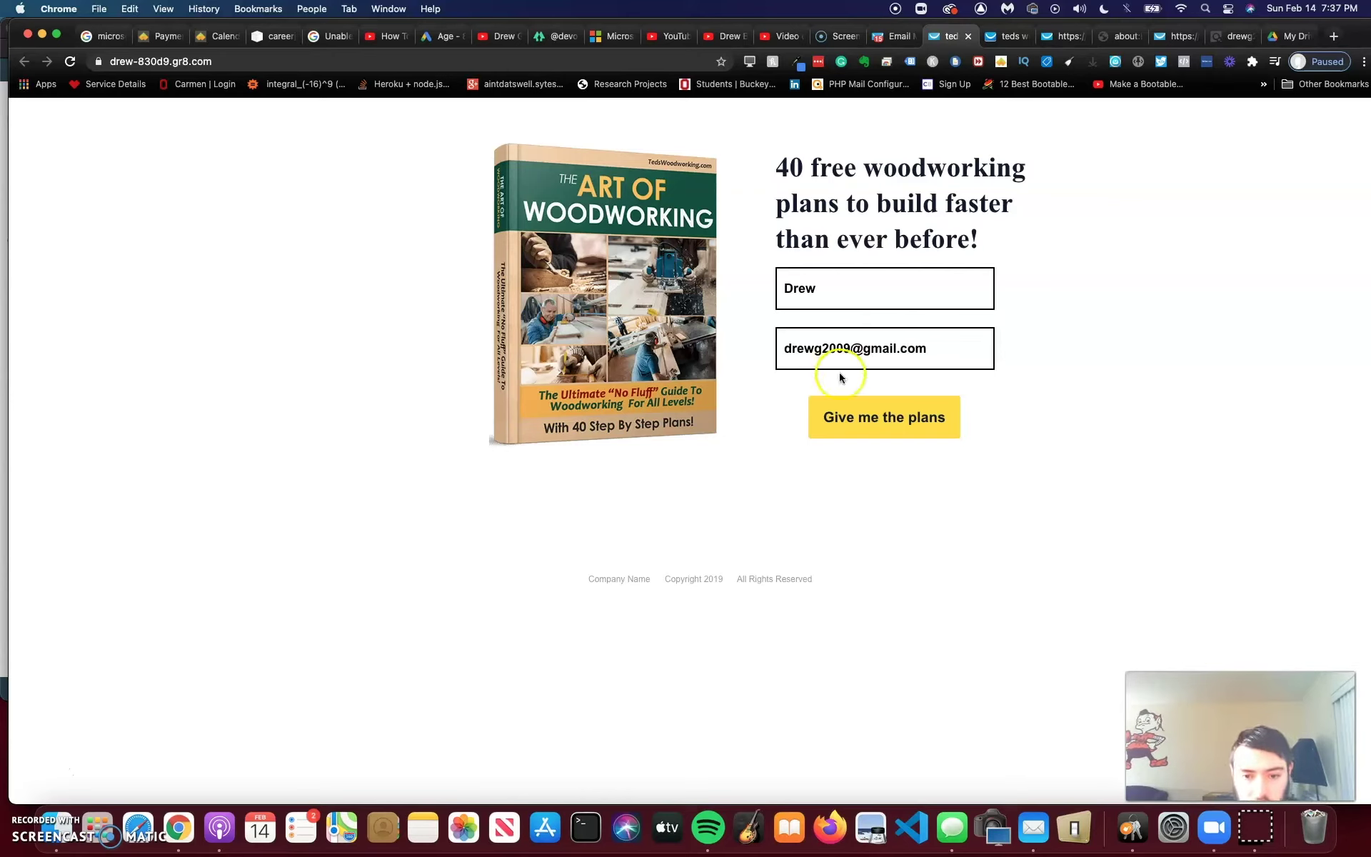
{"action": "left_click", "coordinate": [915, 409]}
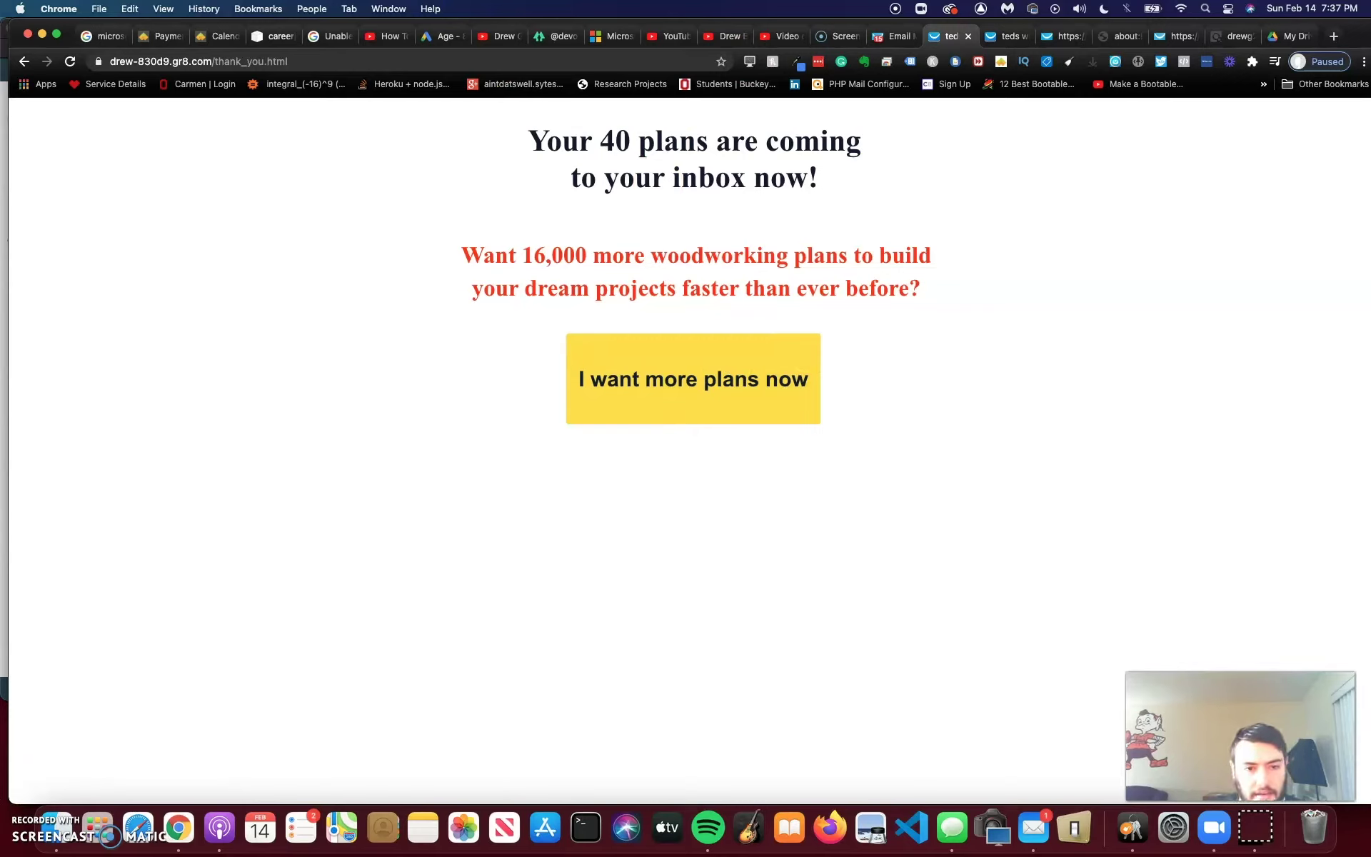
{"action": "triple_click", "coordinate": [542, 205]}
{"action": "left_click", "coordinate": [420, 242]}
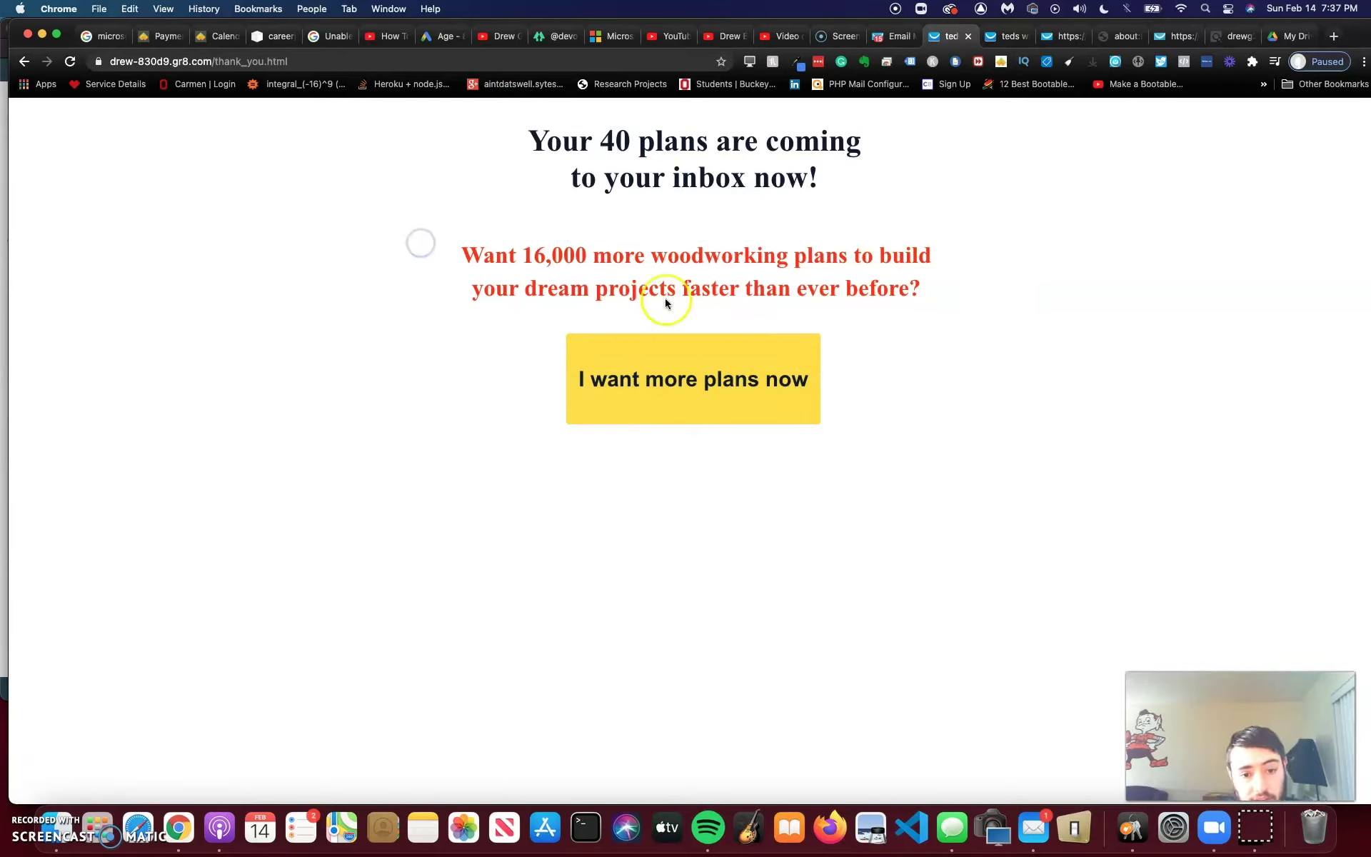
{"action": "left_click", "coordinate": [750, 400]}
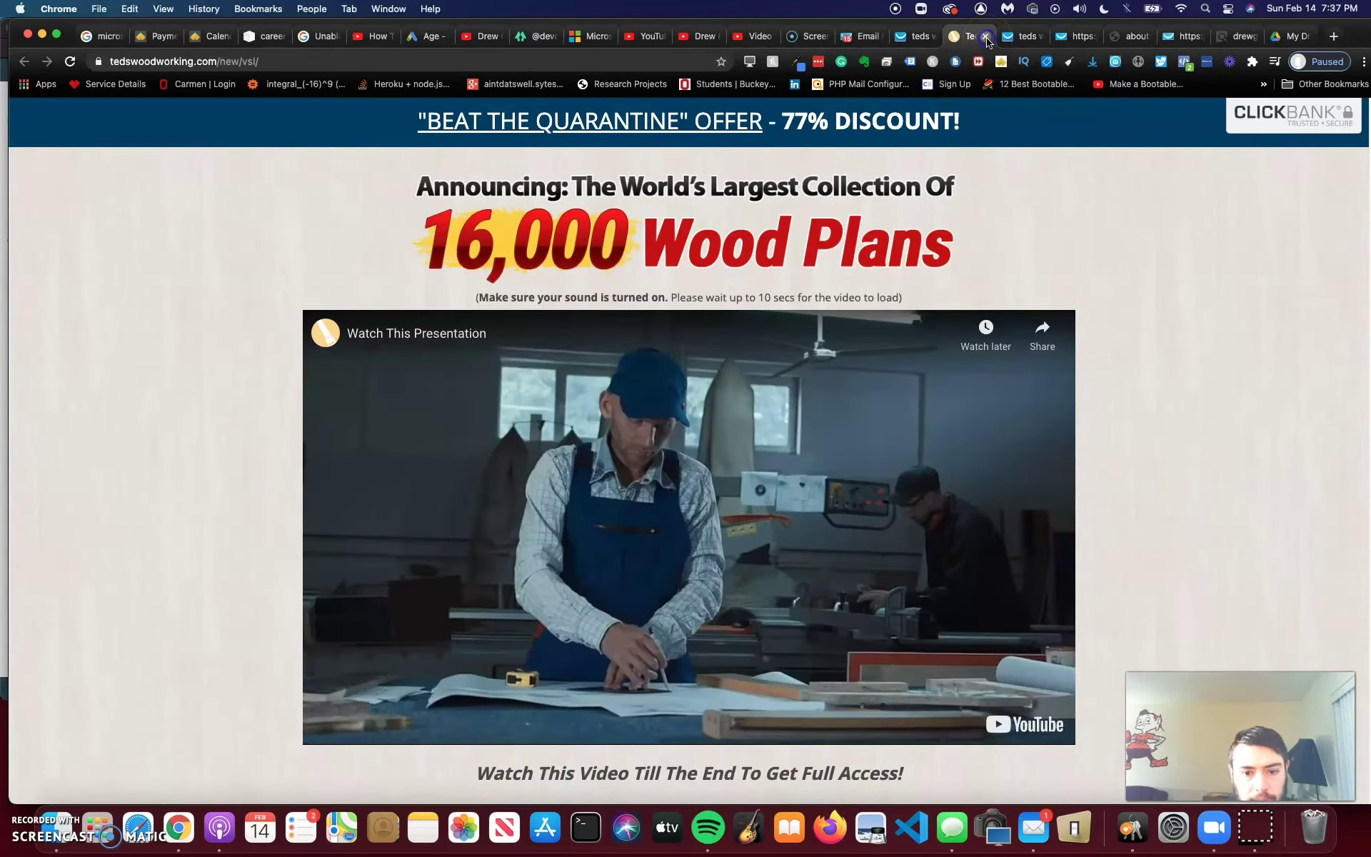
{"action": "left_click", "coordinate": [986, 37]}
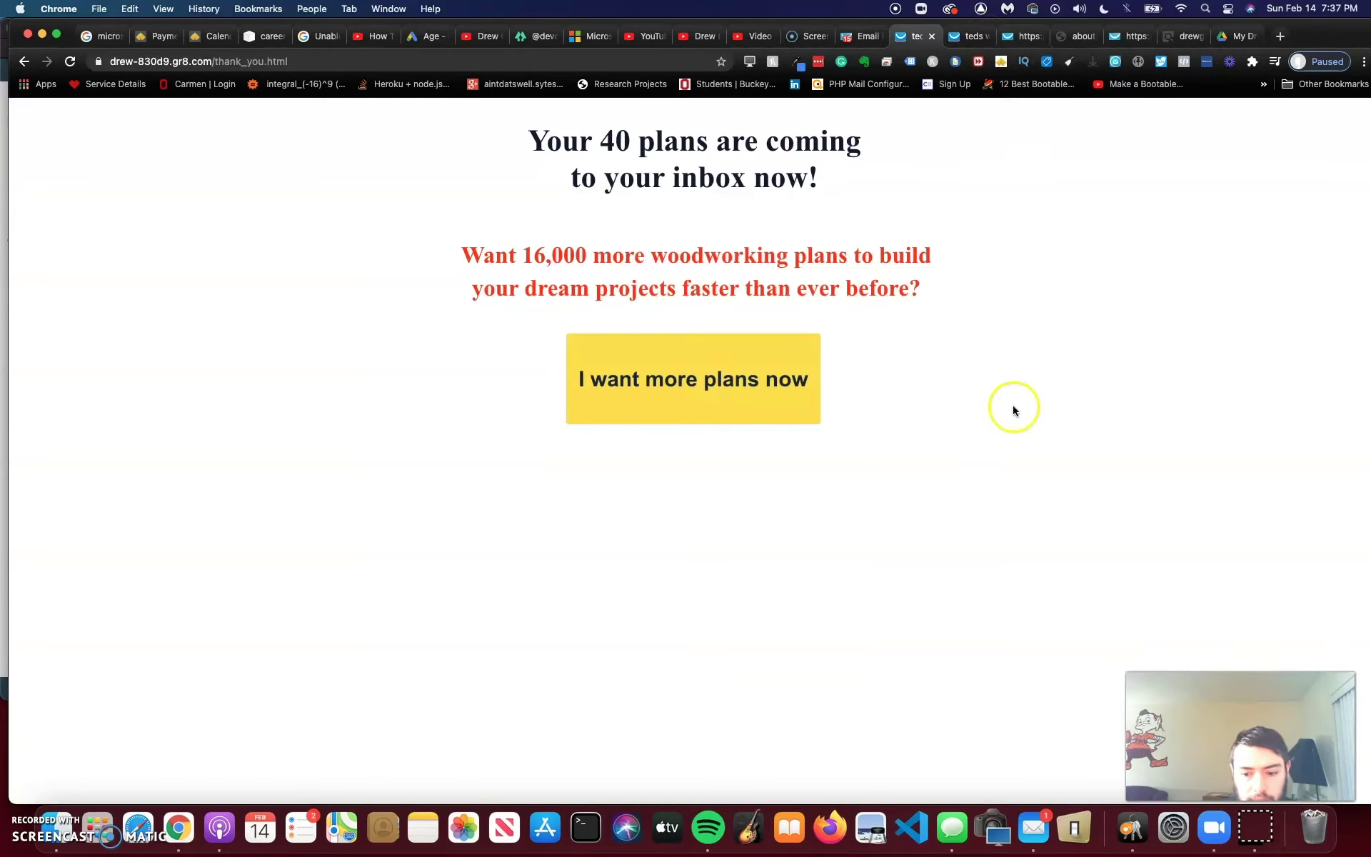
Step: Switch to Mail, read the newest "here's your 40 free woodworking plans" message, and test its free plans link and woodworking plans offer link
{"action": "left_click", "coordinate": [1033, 829]}
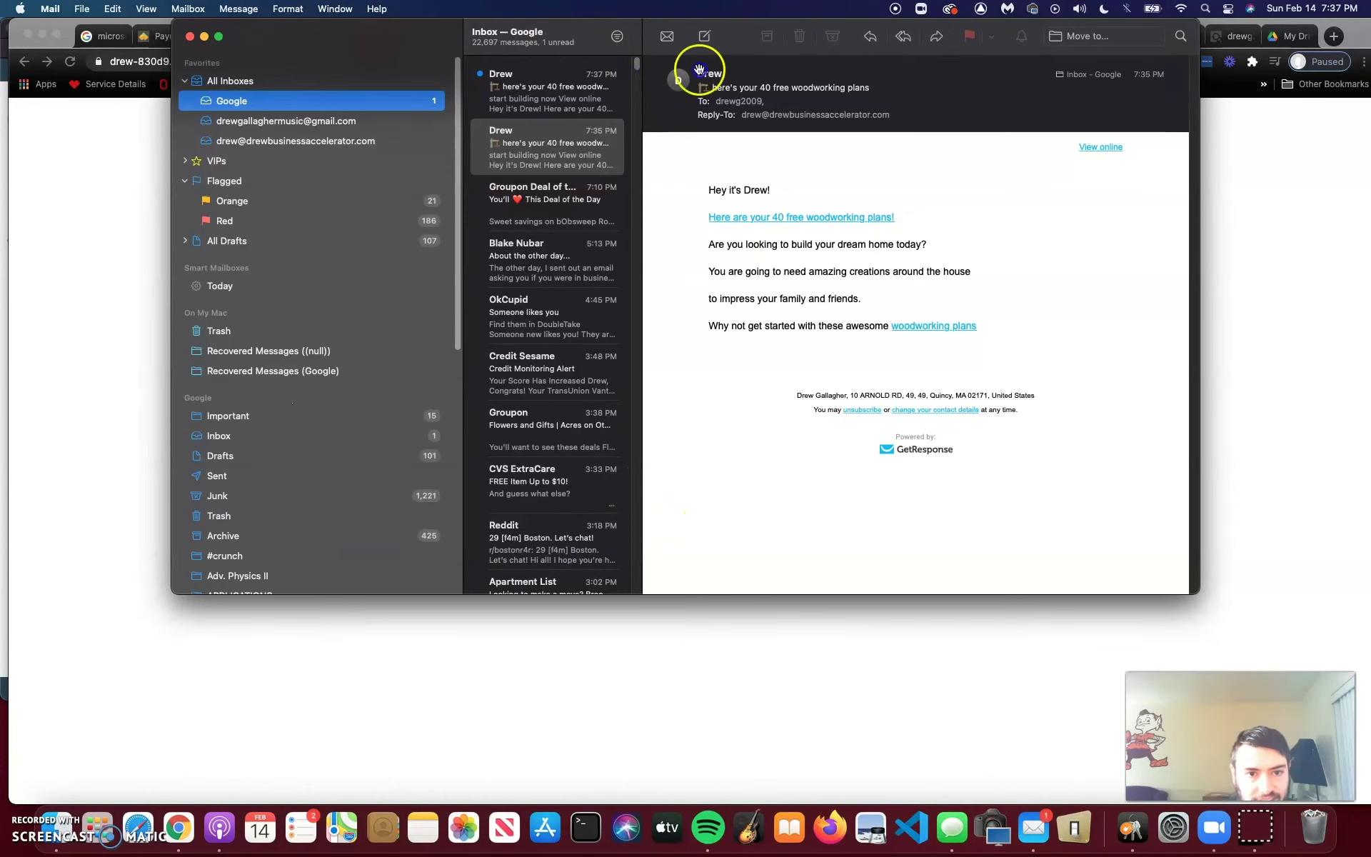
{"action": "left_click_drag", "start_coordinate": [642, 64], "coordinate": [914, 107]}
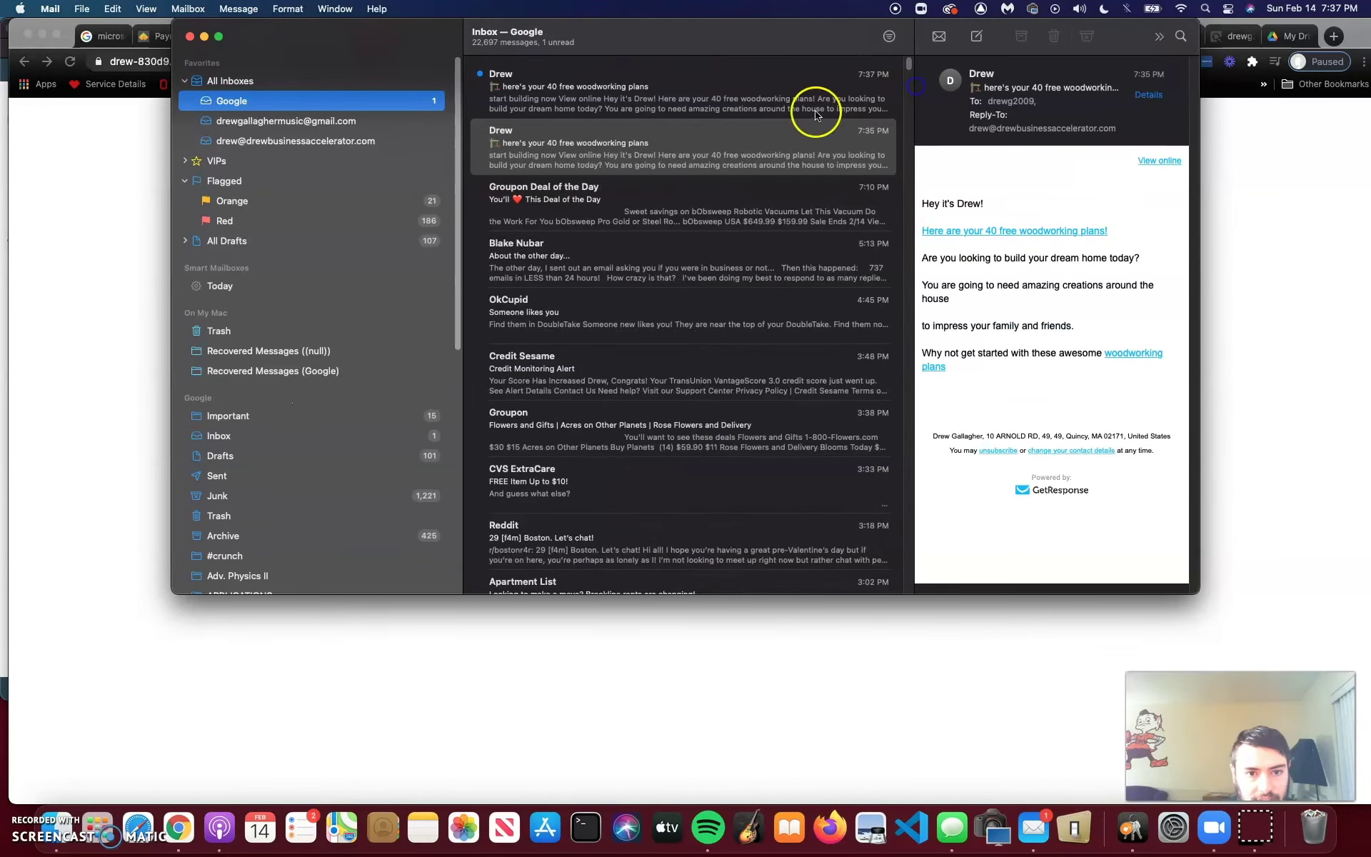
{"action": "left_click", "coordinate": [644, 103]}
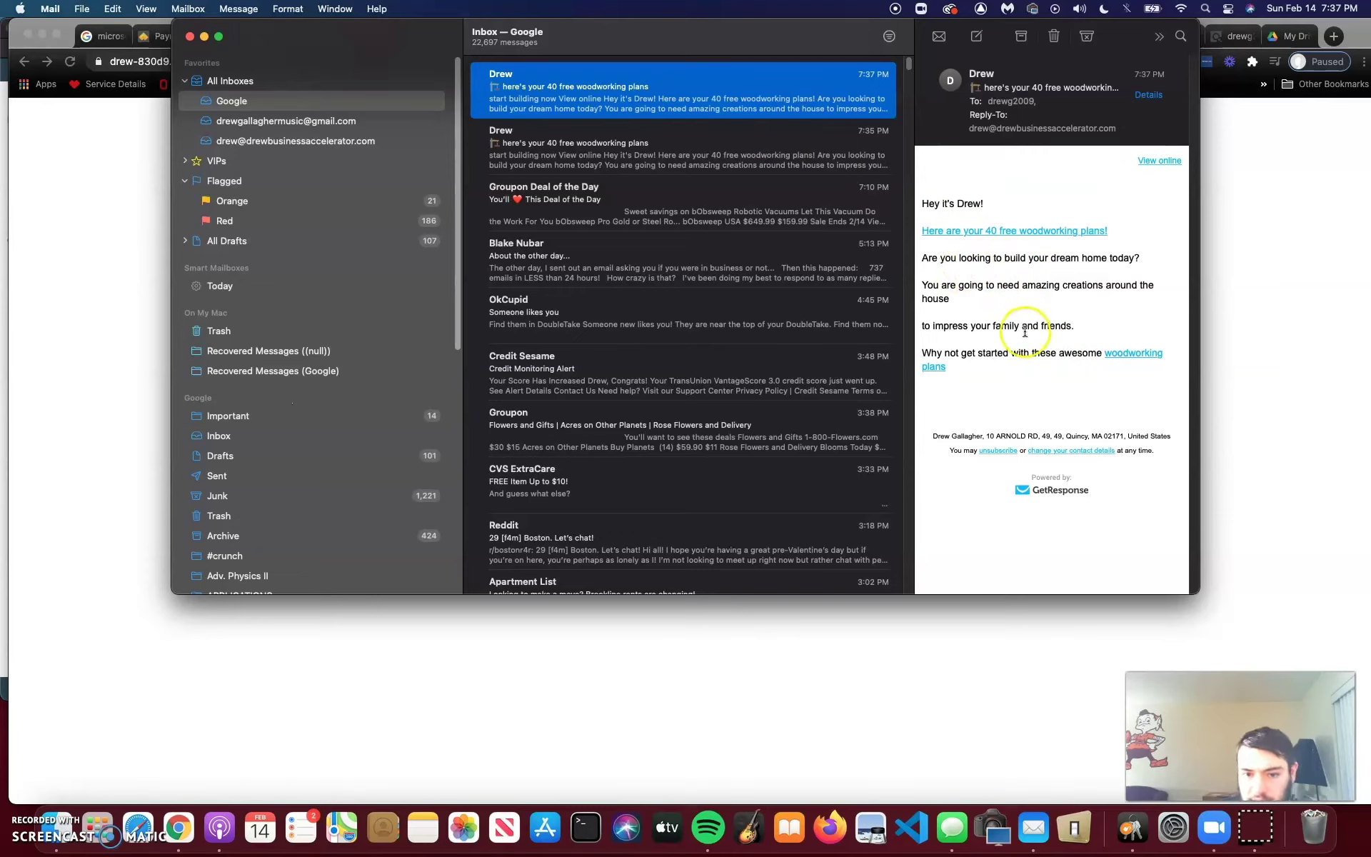
{"action": "left_click", "coordinate": [1035, 230]}
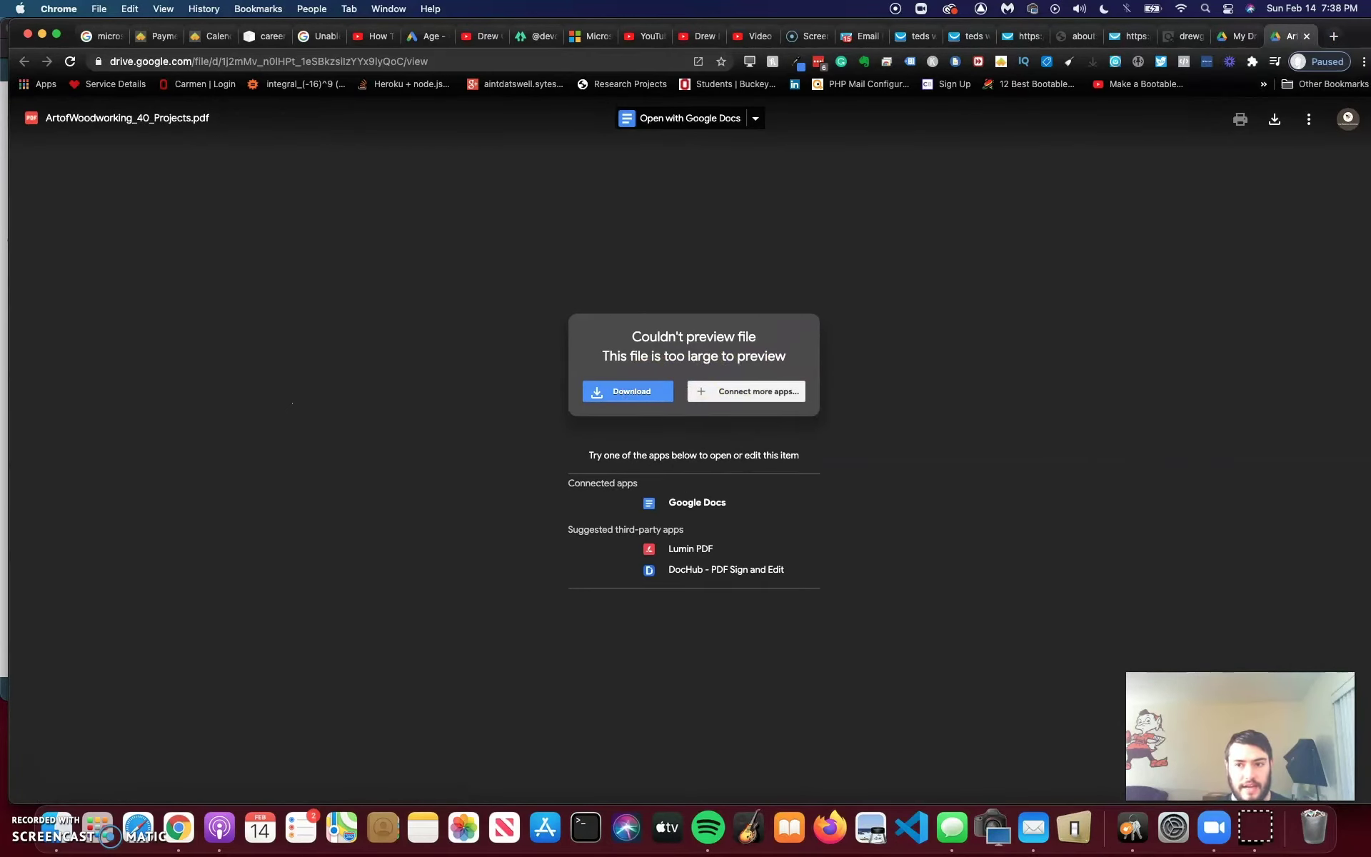
{"action": "left_click", "coordinate": [1307, 35]}
{"action": "left_click", "coordinate": [1037, 836]}
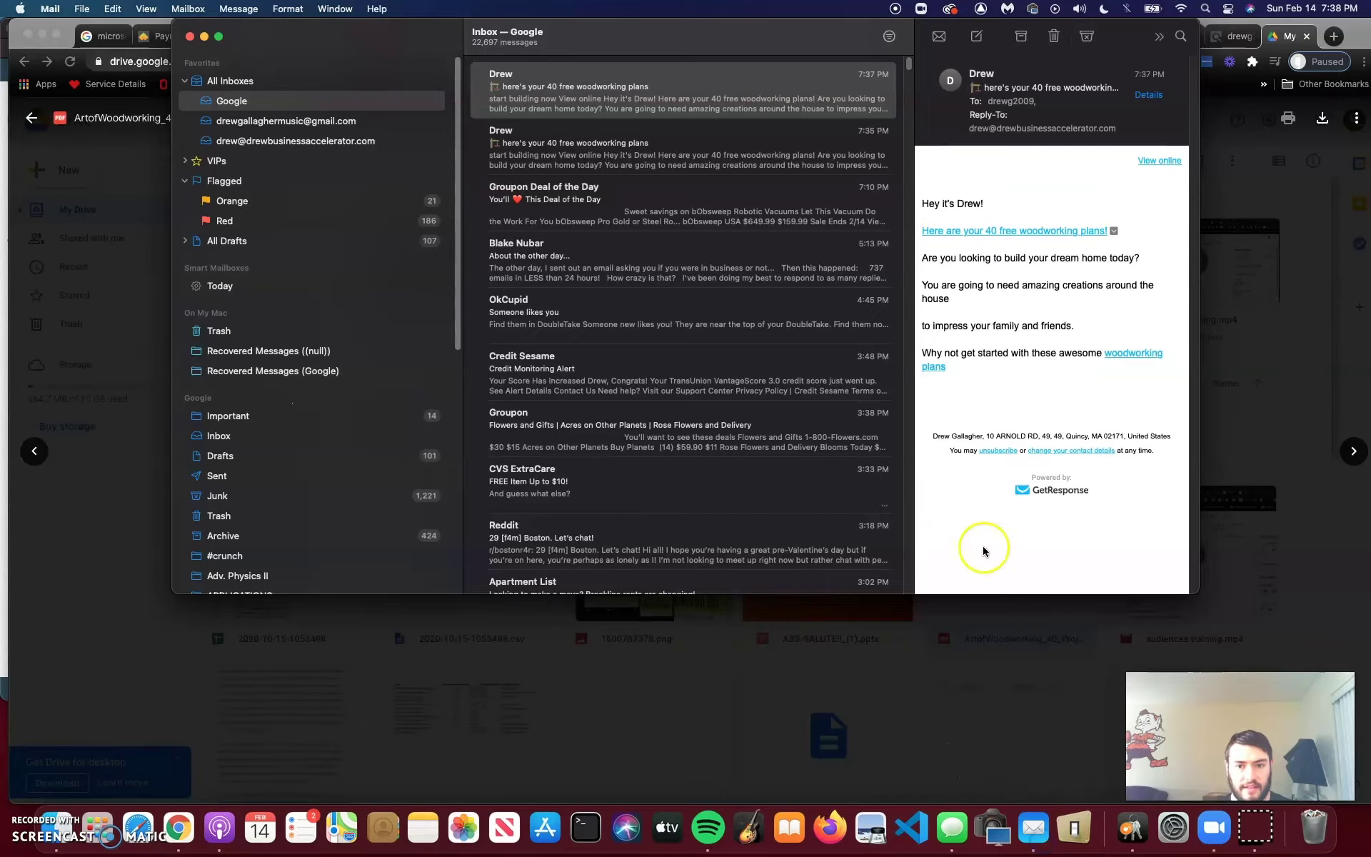
{"action": "left_click", "coordinate": [1133, 353]}
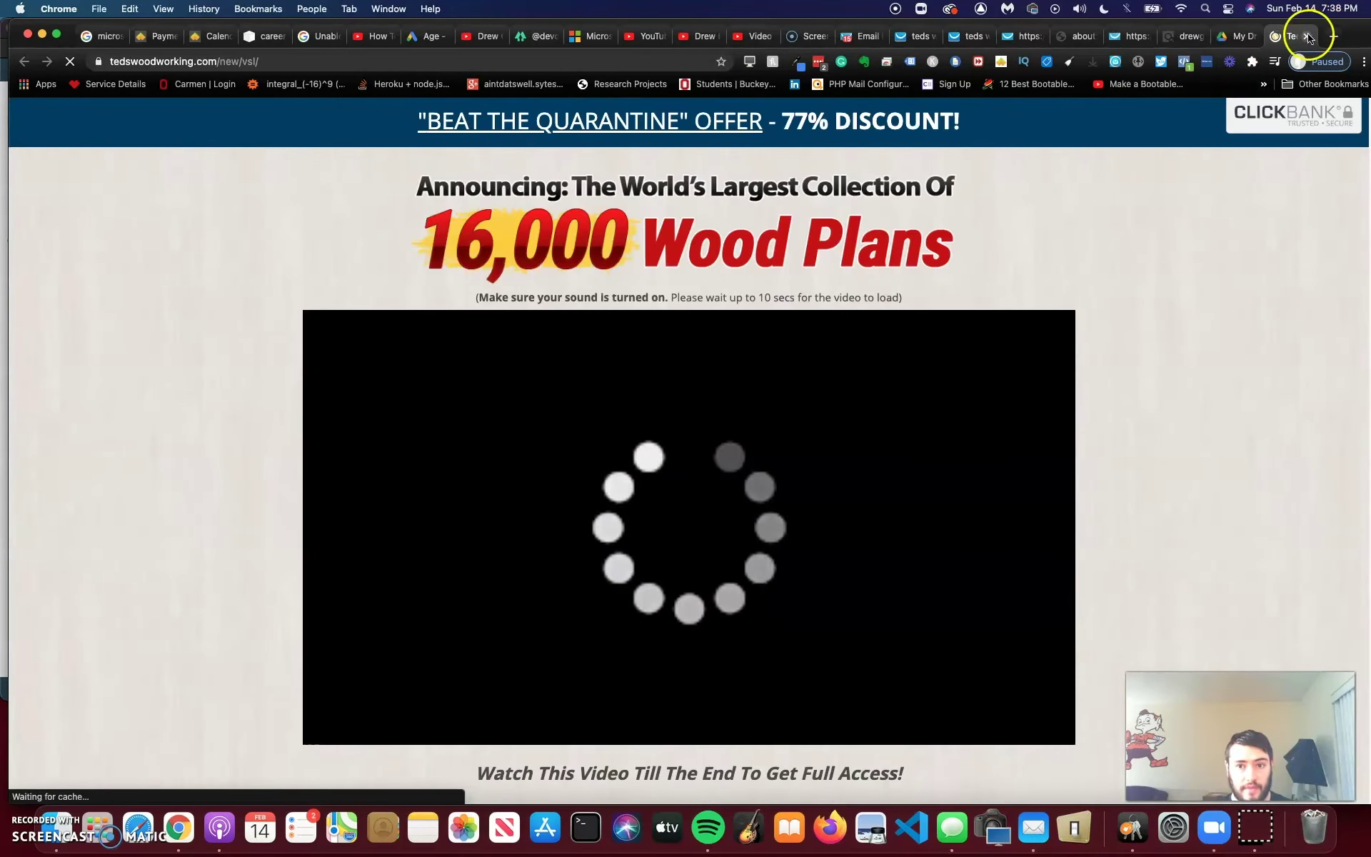
{"action": "left_click", "coordinate": [1308, 37]}
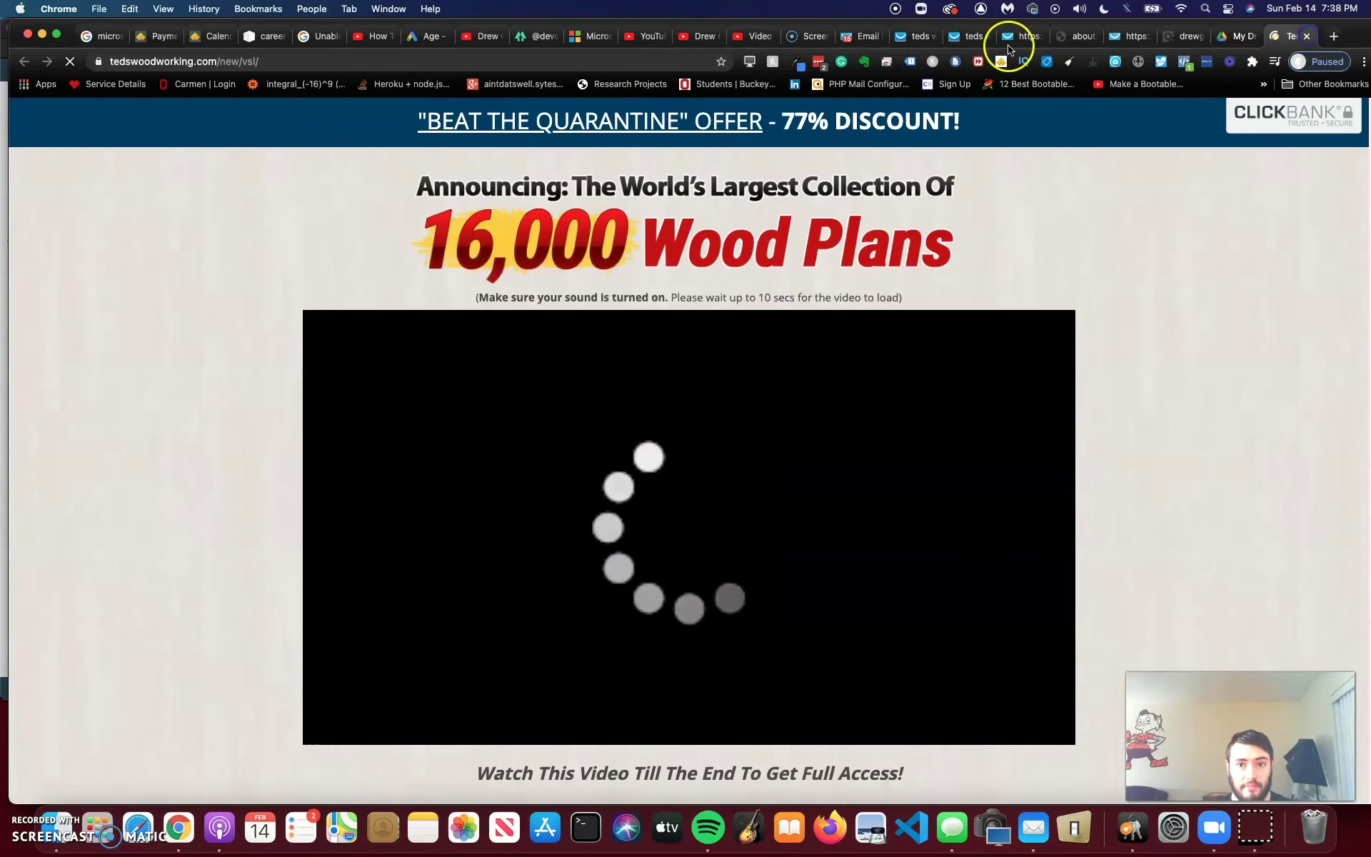
Step: Return to GetResponse's autoresponders, create a new autoresponder, and set it to go out on day 1
{"action": "left_click", "coordinate": [903, 36]}
{"action": "left_click", "coordinate": [107, 119]}
{"action": "left_click", "coordinate": [84, 221]}
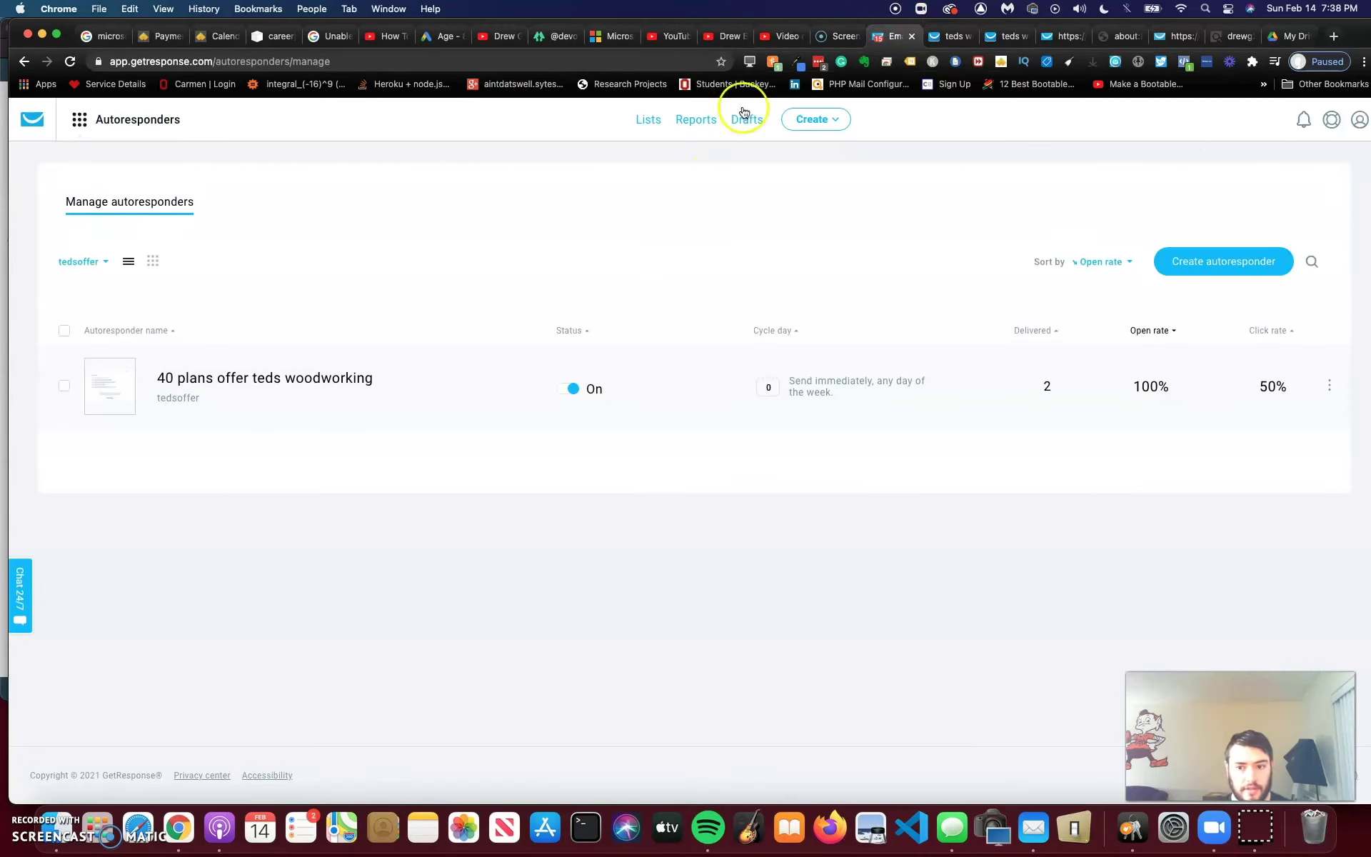
{"action": "left_click", "coordinate": [1254, 259]}
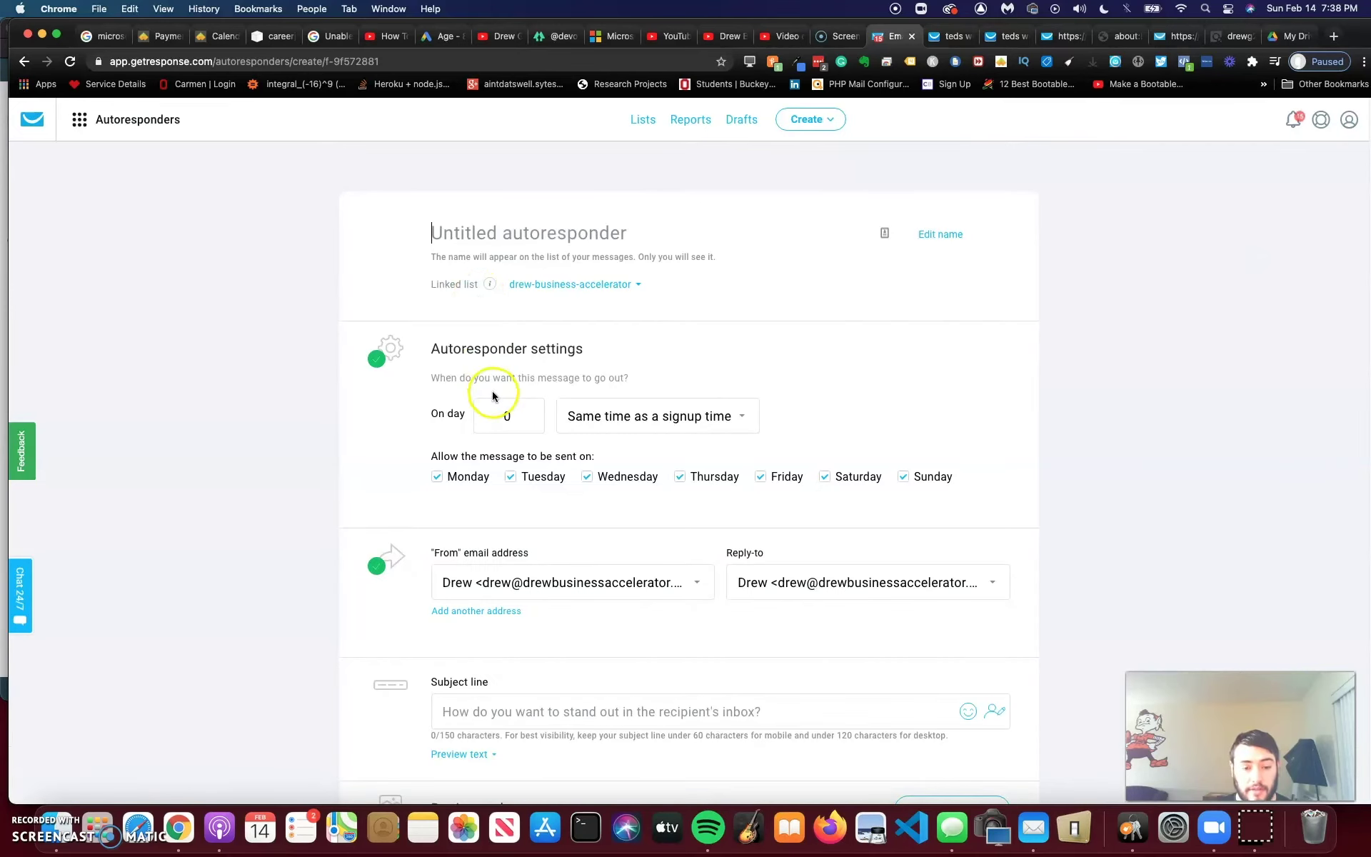
{"action": "left_click", "coordinate": [520, 421]}
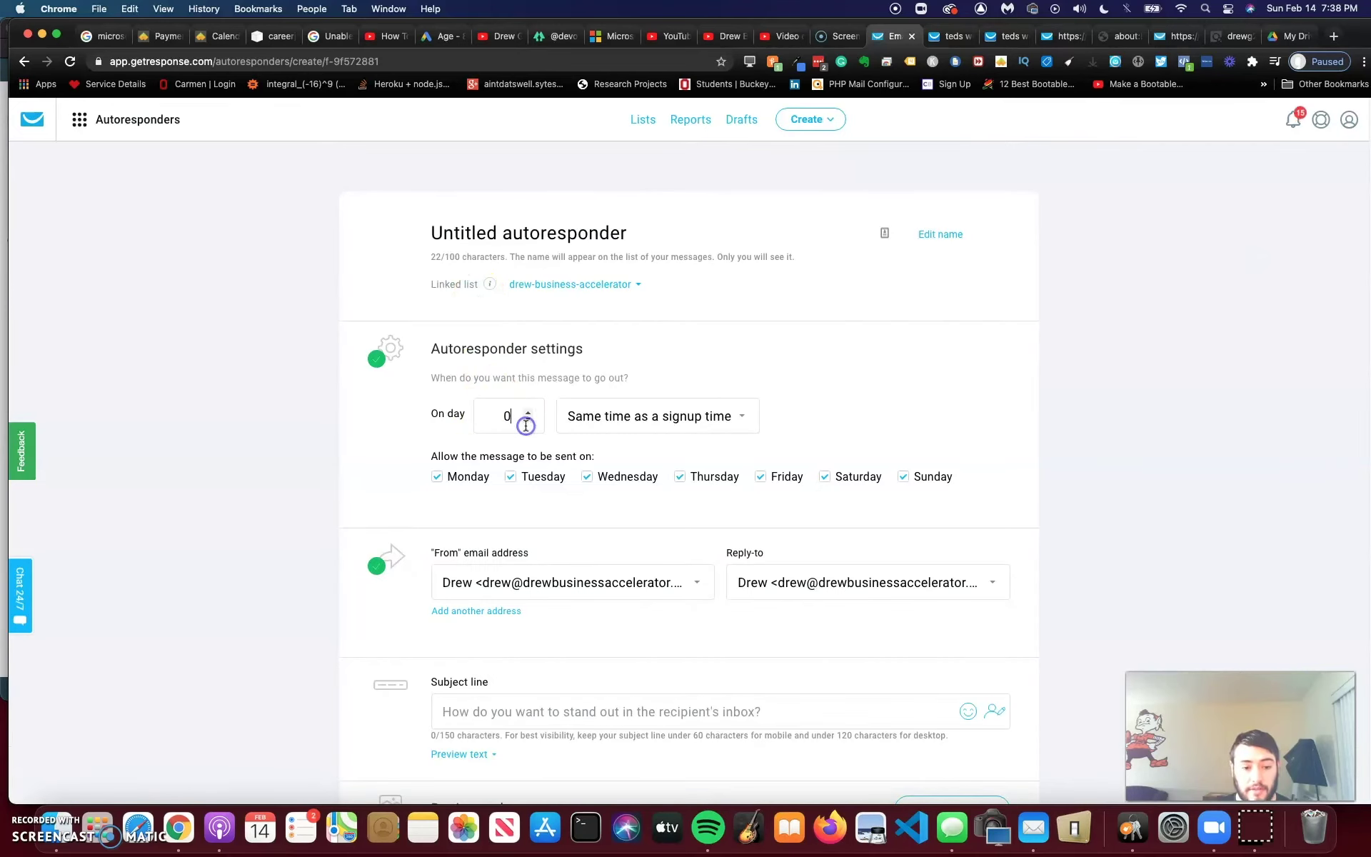
{"action": "left_click", "coordinate": [528, 417]}
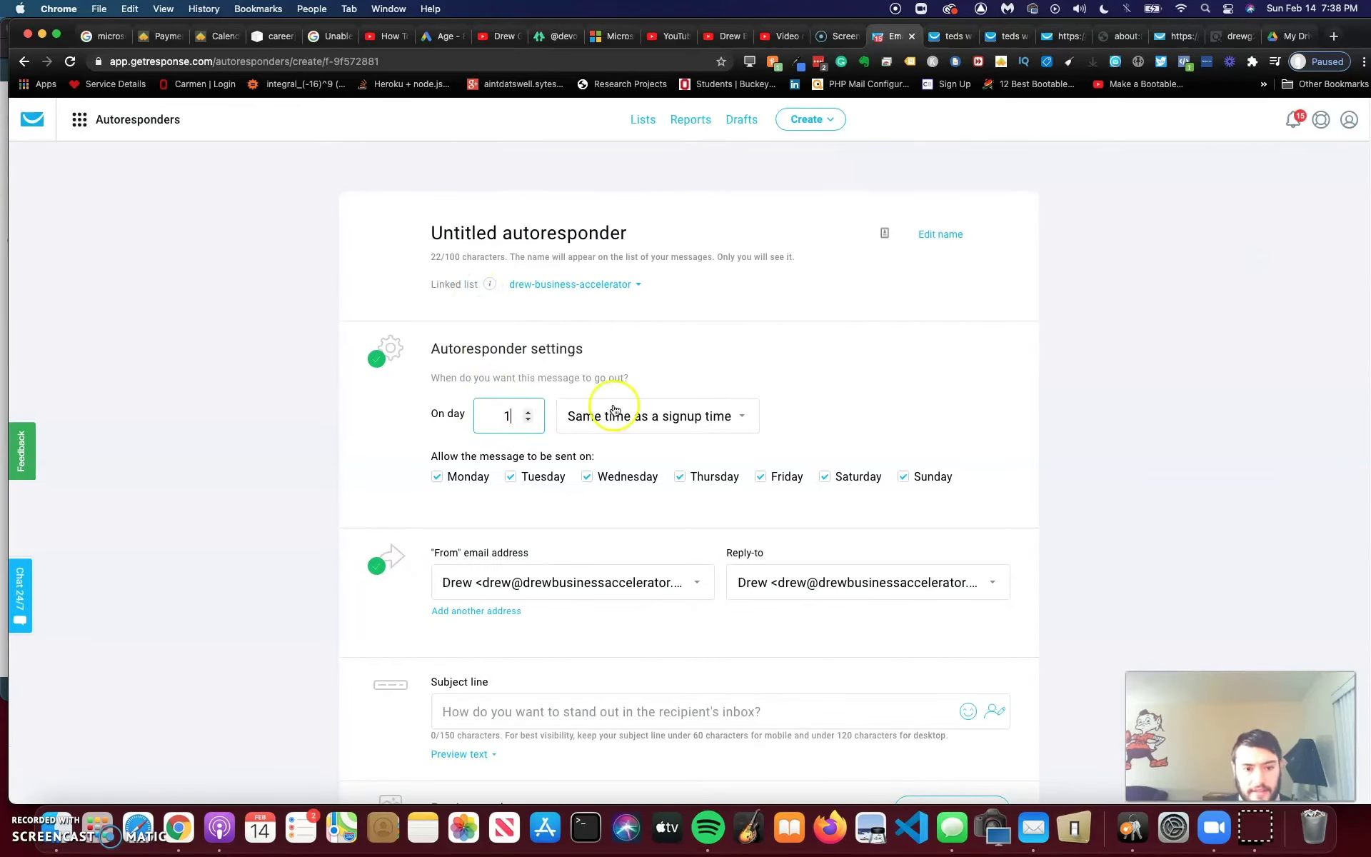
Step: Name the new autoresponder "the key to building amazing projects fast"
{"action": "triple_click", "coordinate": [552, 239]}
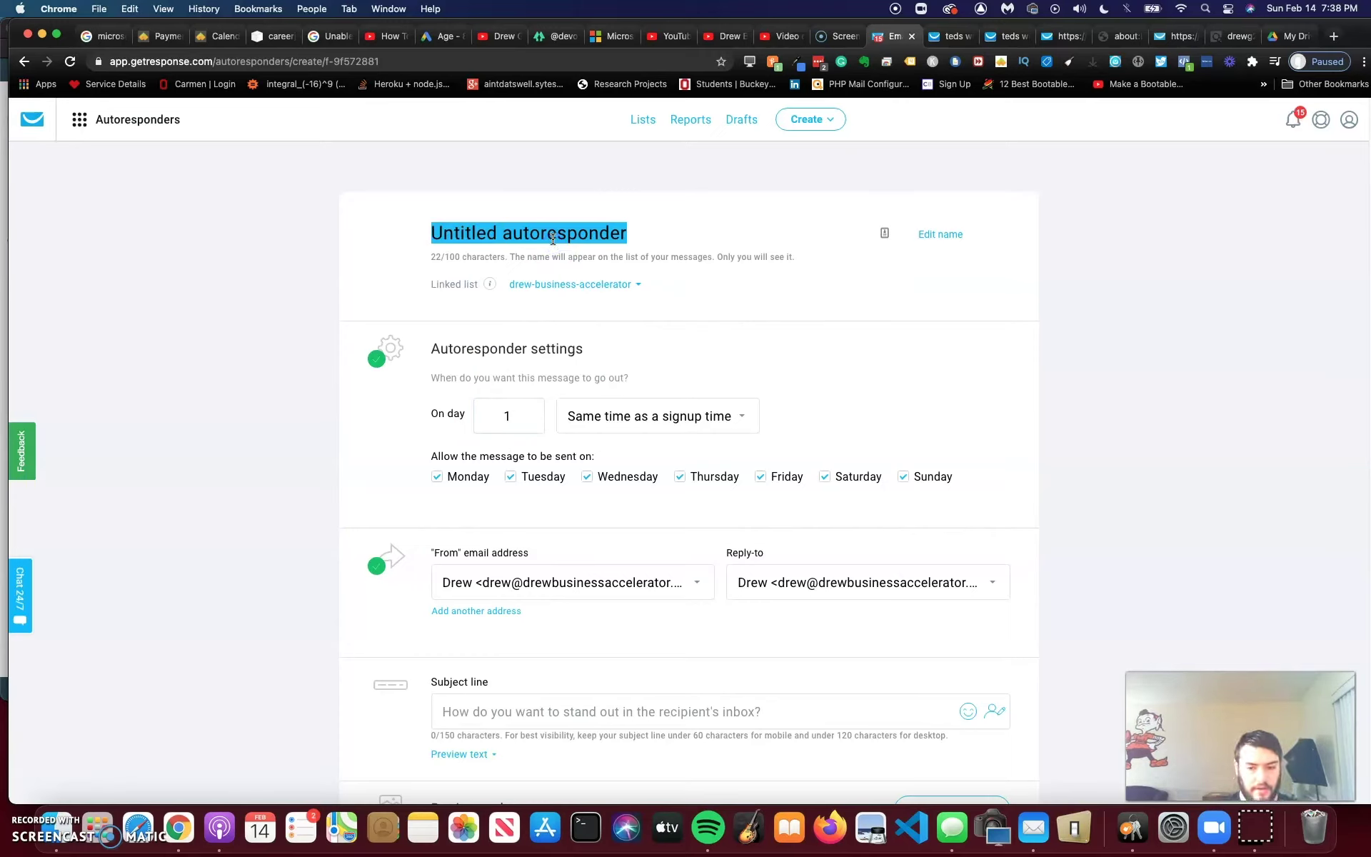
{"action": "type", "text": "the key to buildinmg a"}
{"action": "key", "text": "BackSpace"}
{"action": "key", "text": "BackSpace"}
{"action": "key", "text": "BackSpace"}
{"action": "key", "text": "BackSpace"}
{"action": "type", "text": "g azmaing"}
{"action": "key", "text": "BackSpace"}
{"action": "key", "text": "BackSpace"}
{"action": "key", "text": "BackSpace"}
{"action": "key", "text": "BackSpace"}
{"action": "key", "text": "BackSpace"}
{"action": "key", "text": "BackSpace"}
{"action": "type", "text": "mazing projects fast"}
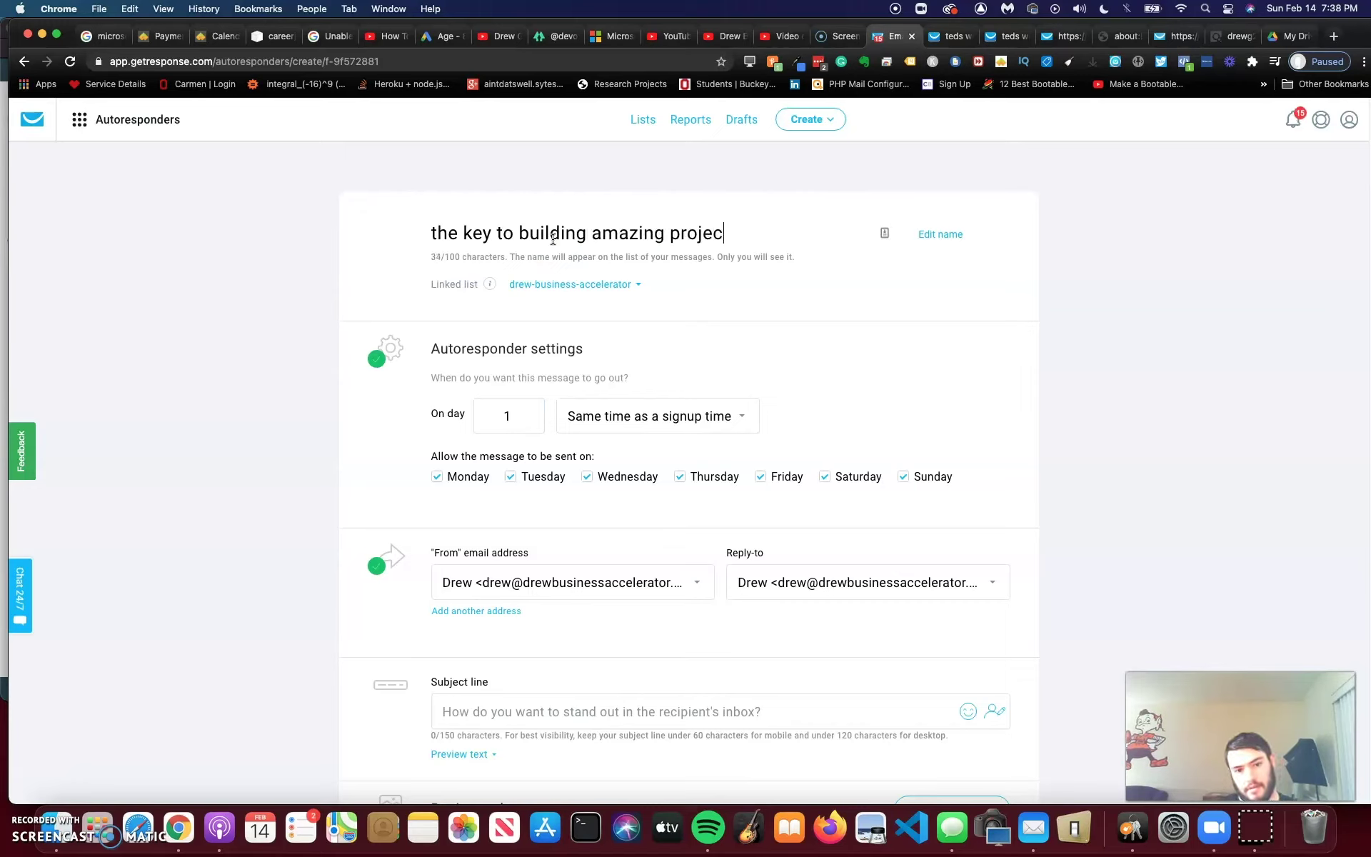
Step: Link the new autoresponder to the tedsoffer list and check the available "From" email addresses without changing the sender
{"action": "left_click", "coordinate": [608, 286]}
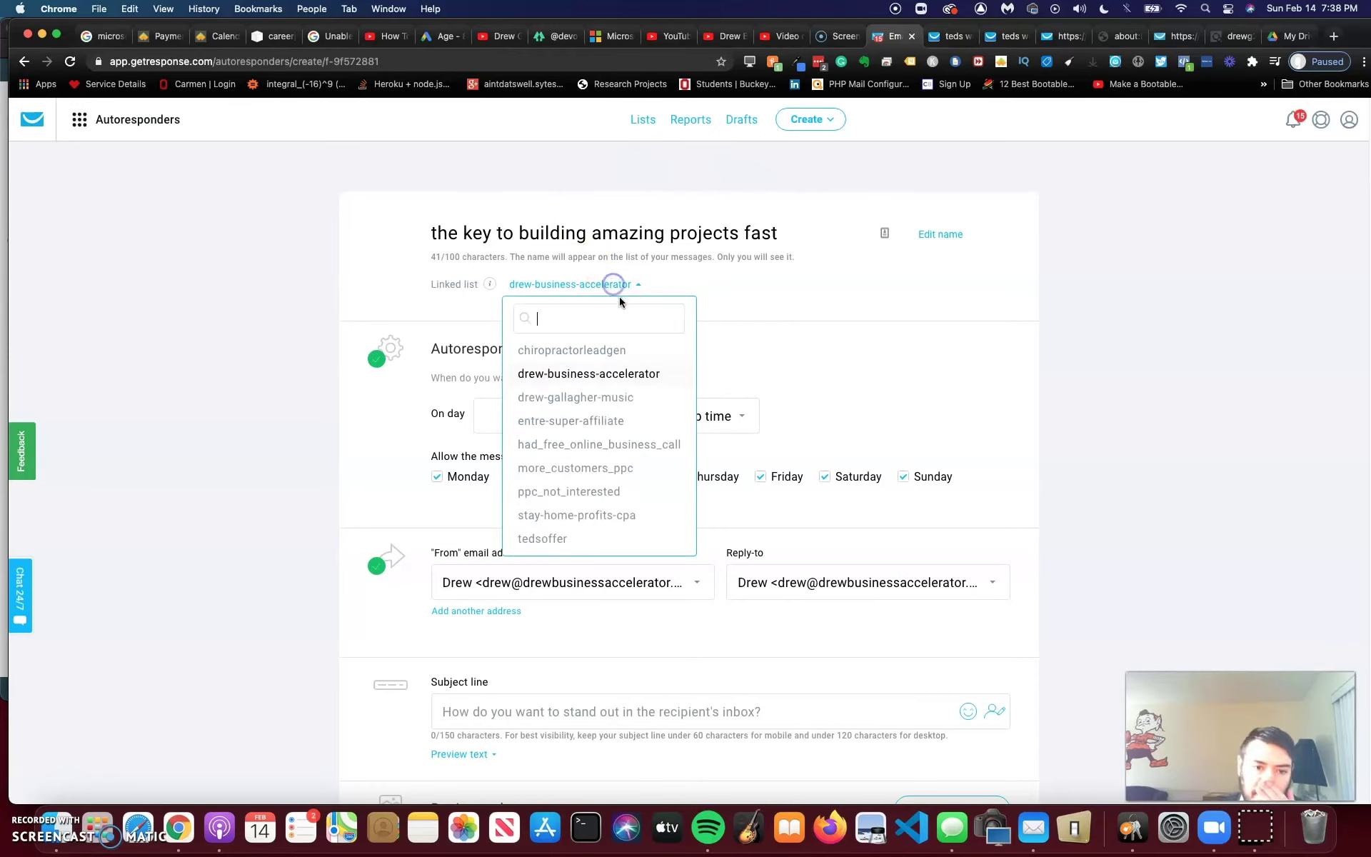
{"action": "left_click", "coordinate": [554, 537]}
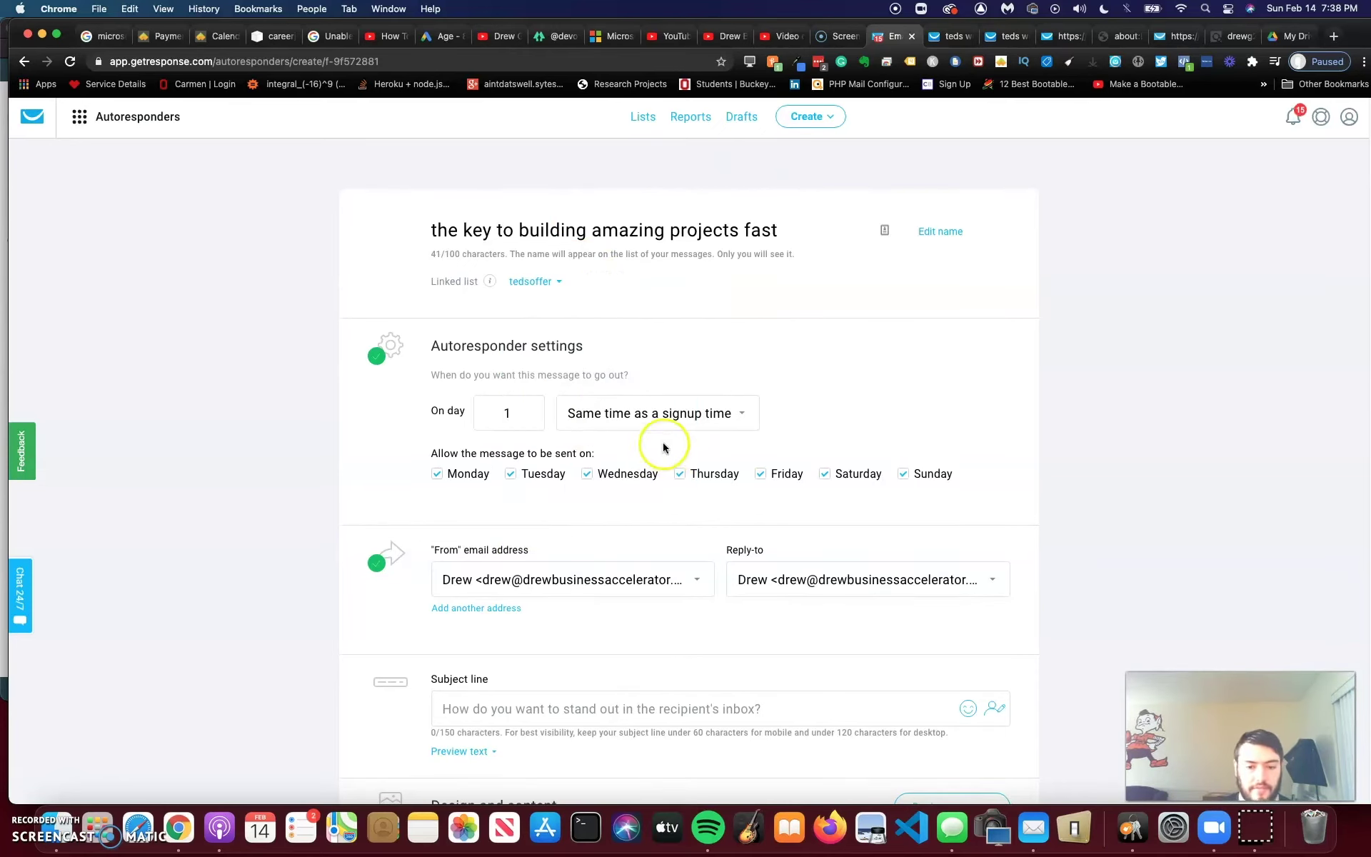
{"action": "scroll", "coordinate": [661, 447], "scroll_direction": "down", "scroll_amount": 1}
{"action": "left_click", "coordinate": [638, 565]}
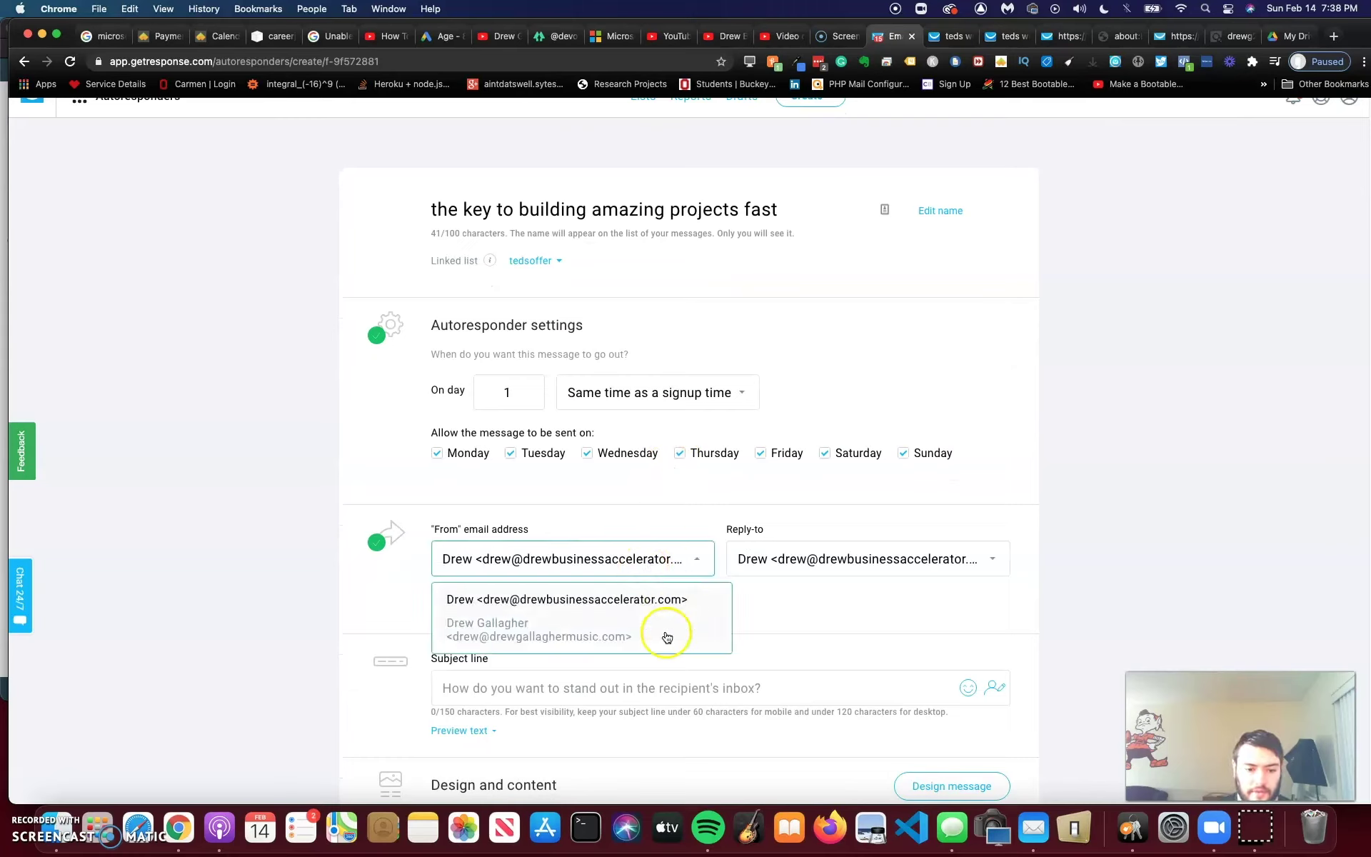
{"action": "left_click", "coordinate": [912, 627]}
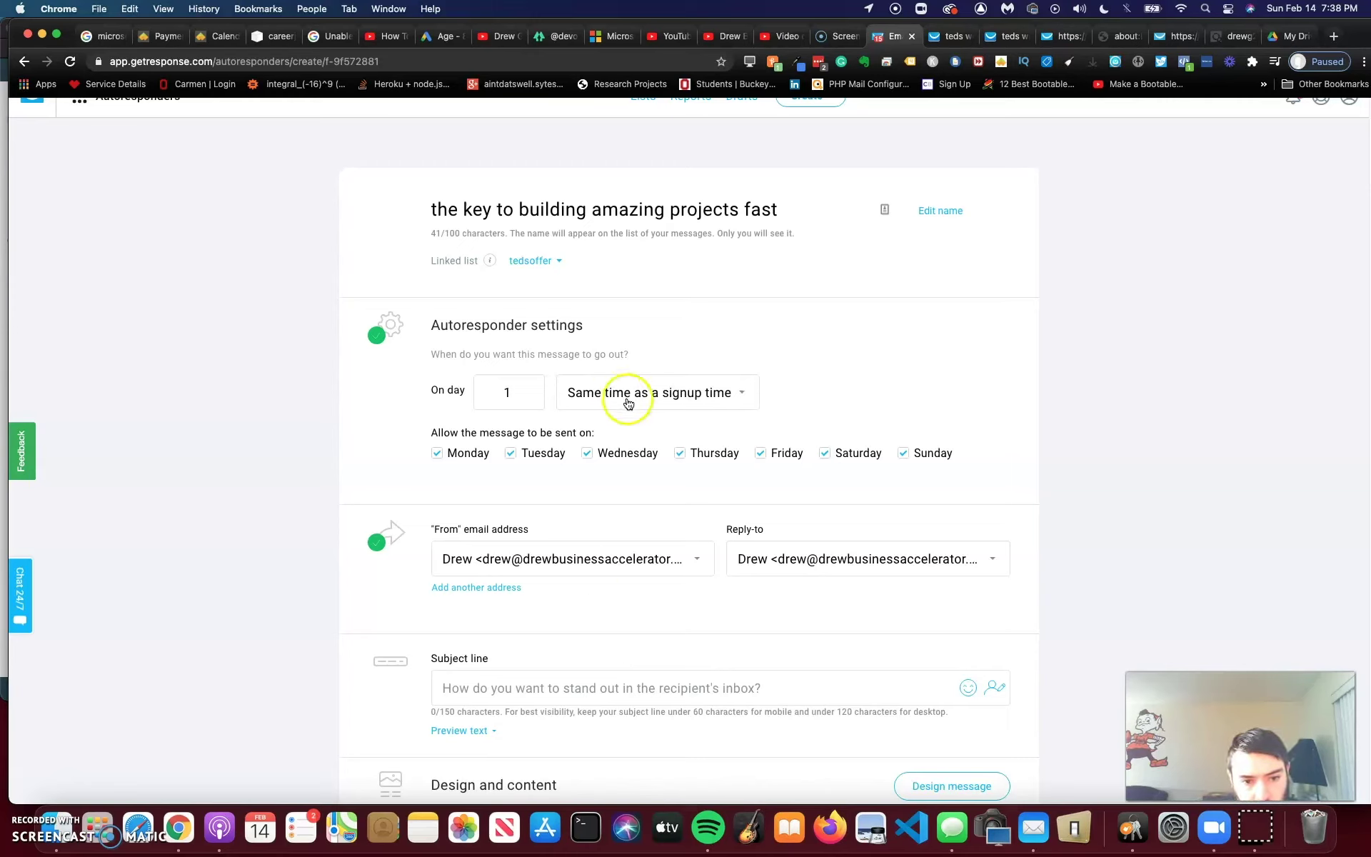
Step: Try scheduling the day 1 message with a delay of 12 hours instead of at the signup time
{"action": "left_click", "coordinate": [723, 401]}
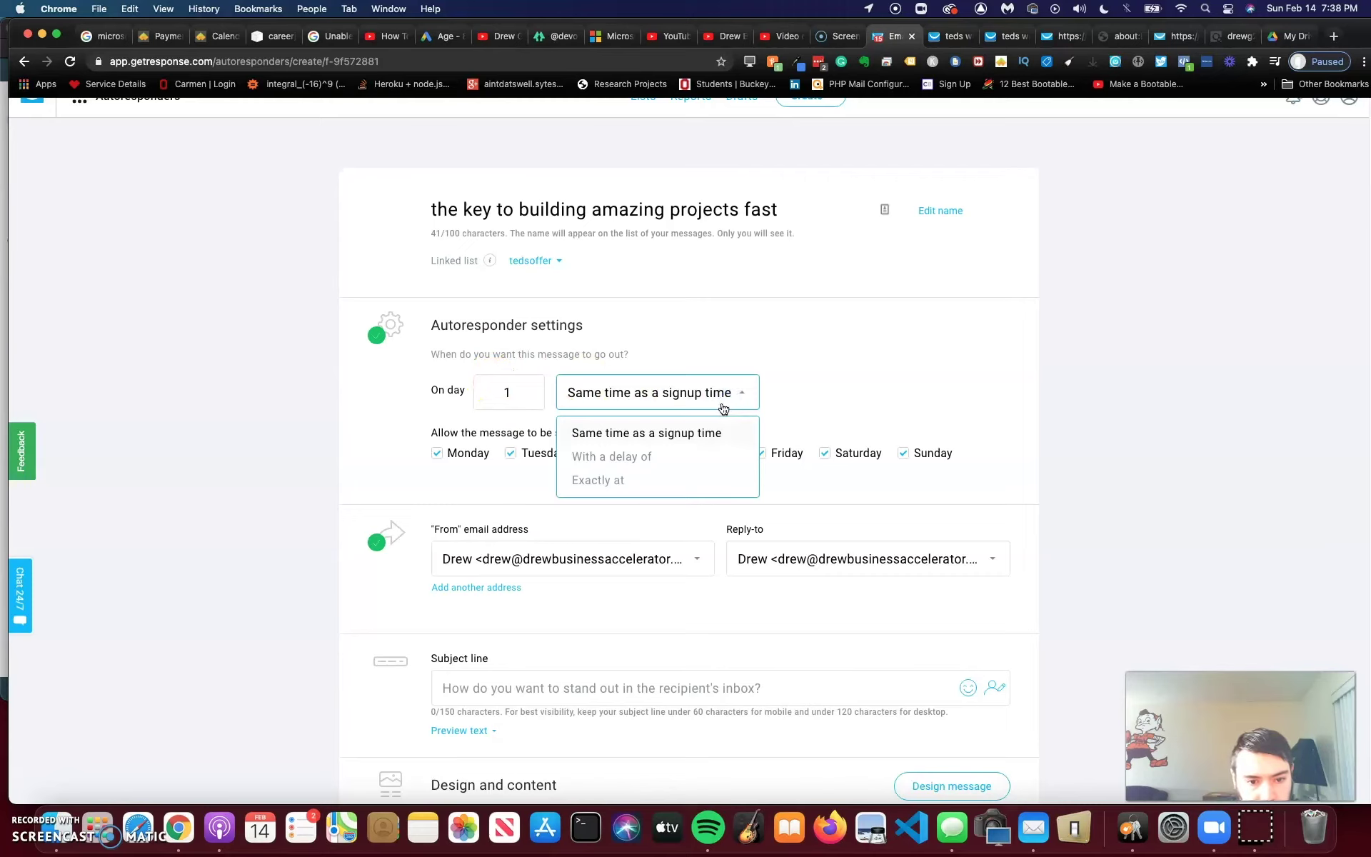
{"action": "left_click", "coordinate": [735, 392]}
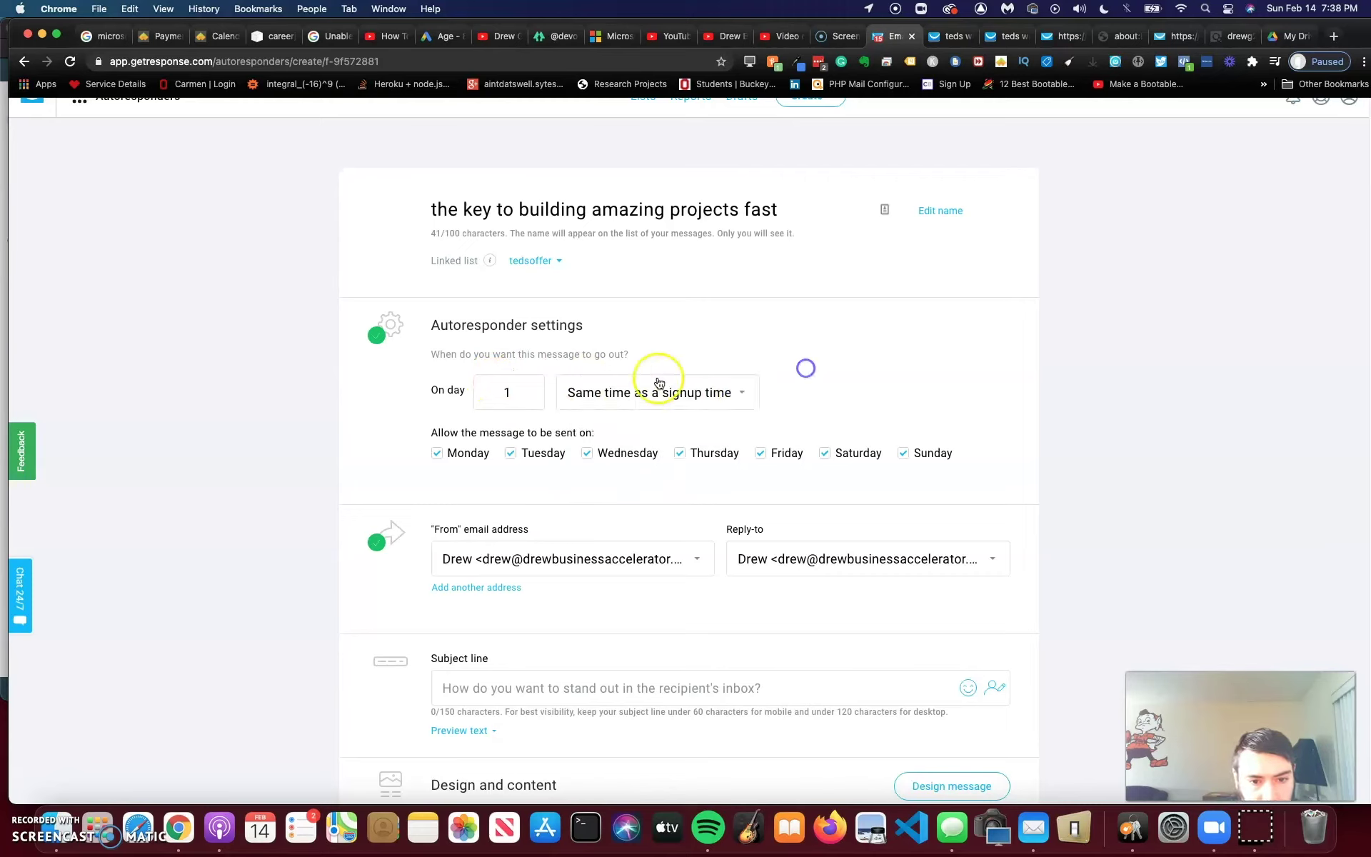
{"action": "left_click", "coordinate": [604, 393]}
{"action": "left_click", "coordinate": [604, 448]}
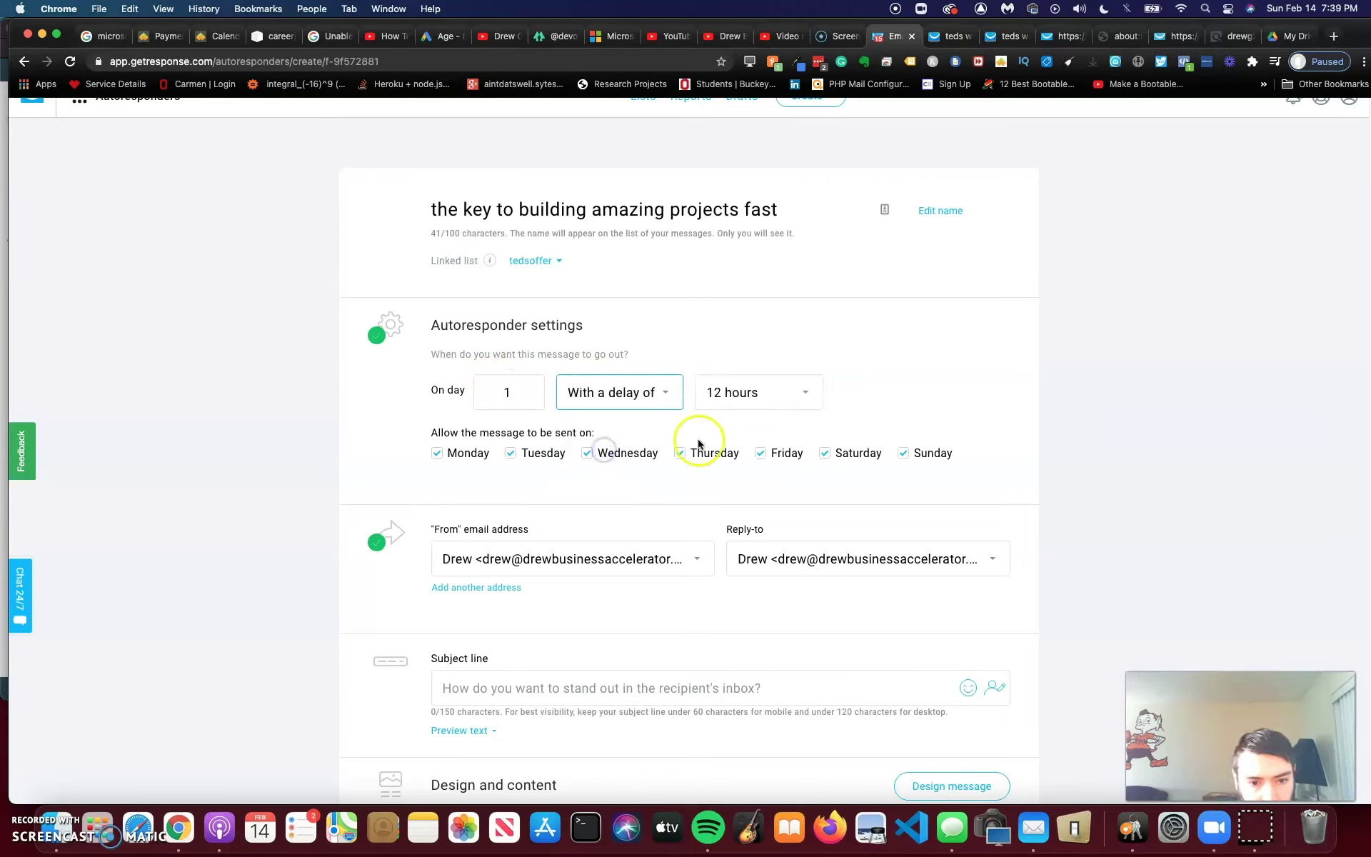
{"action": "left_click", "coordinate": [649, 391]}
Step: Try scheduling the message for day 0, sent exactly at 00:00
{"action": "left_click", "coordinate": [509, 392]}
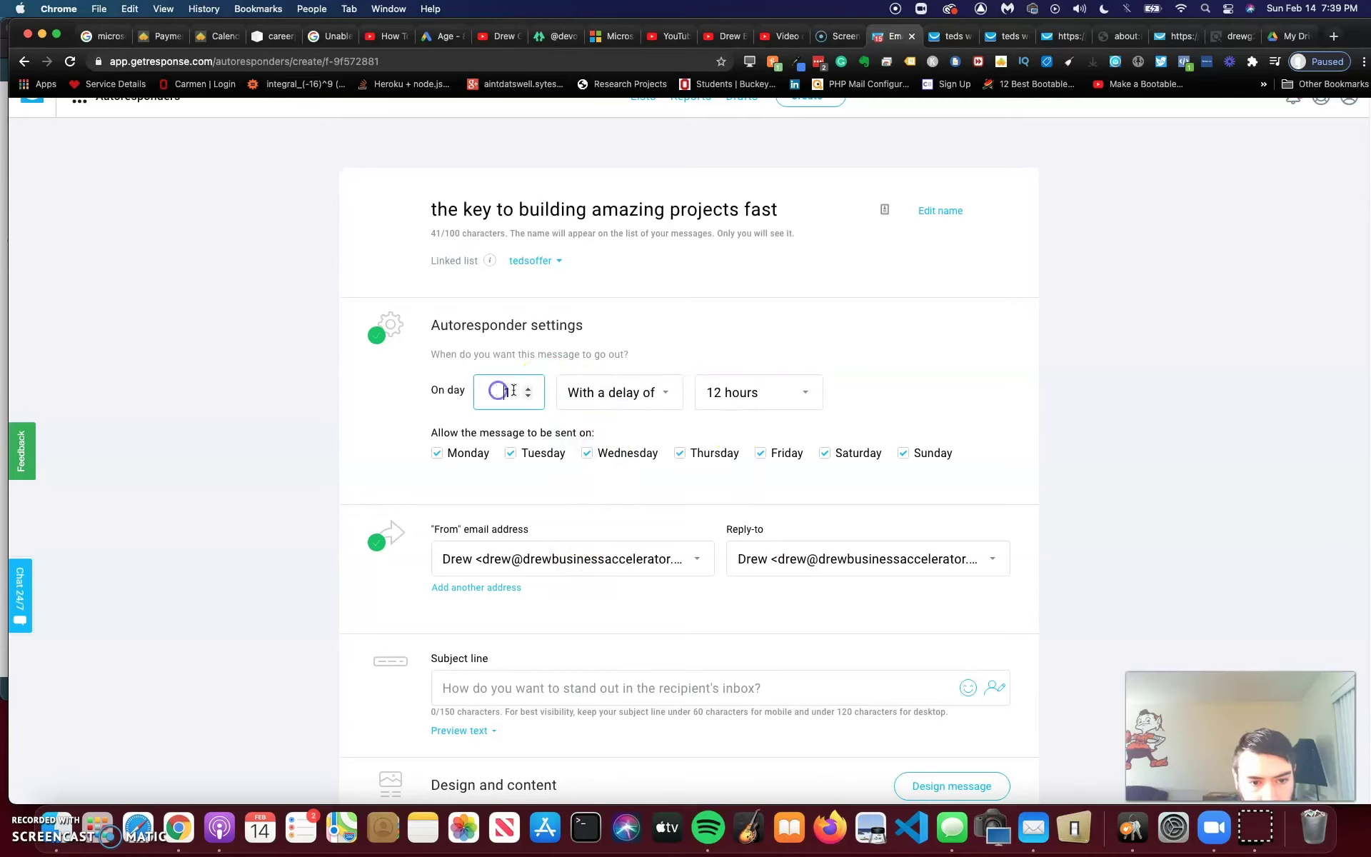
{"action": "left_click", "coordinate": [604, 381]}
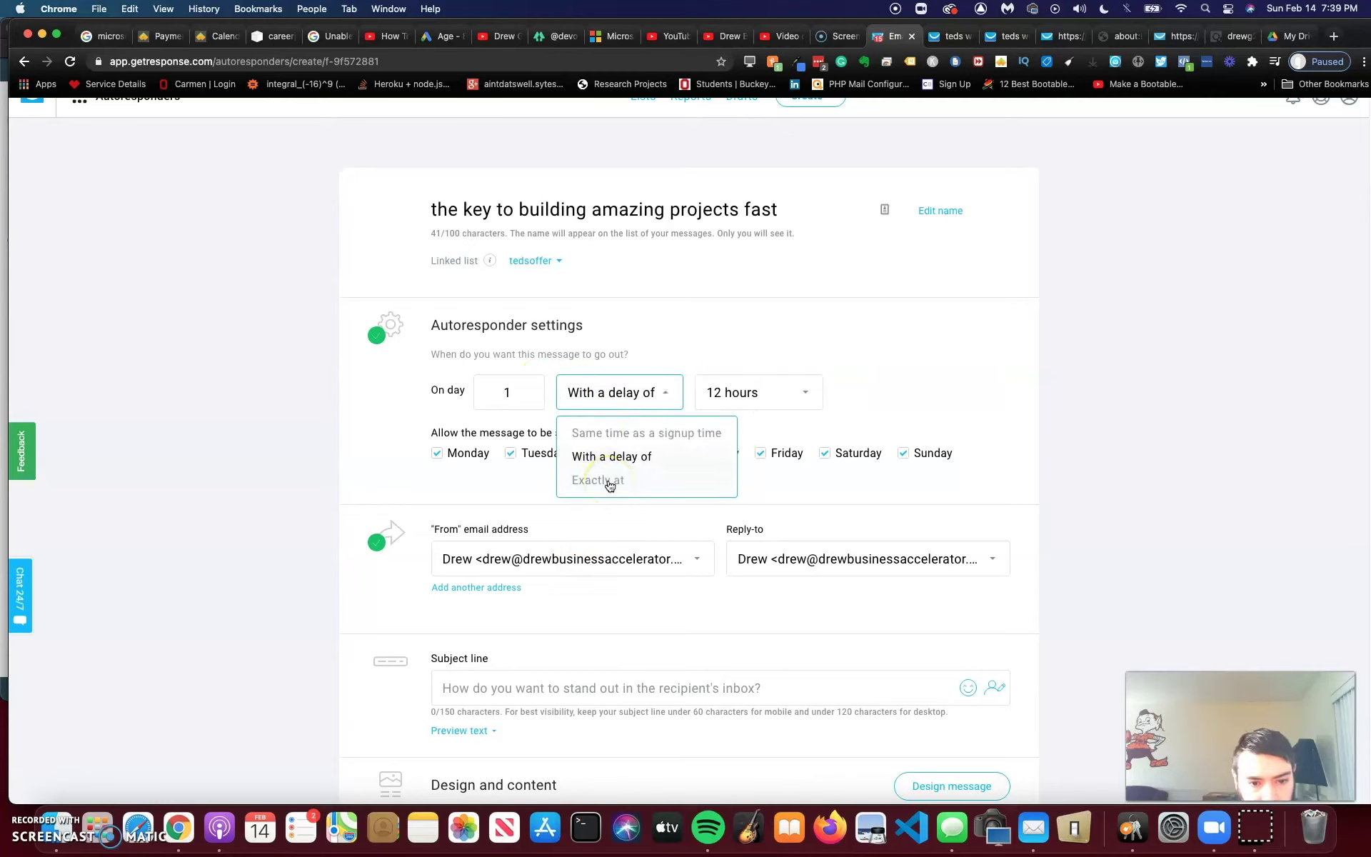
{"action": "double_click", "coordinate": [516, 386]}
{"action": "type", "text": "0"}
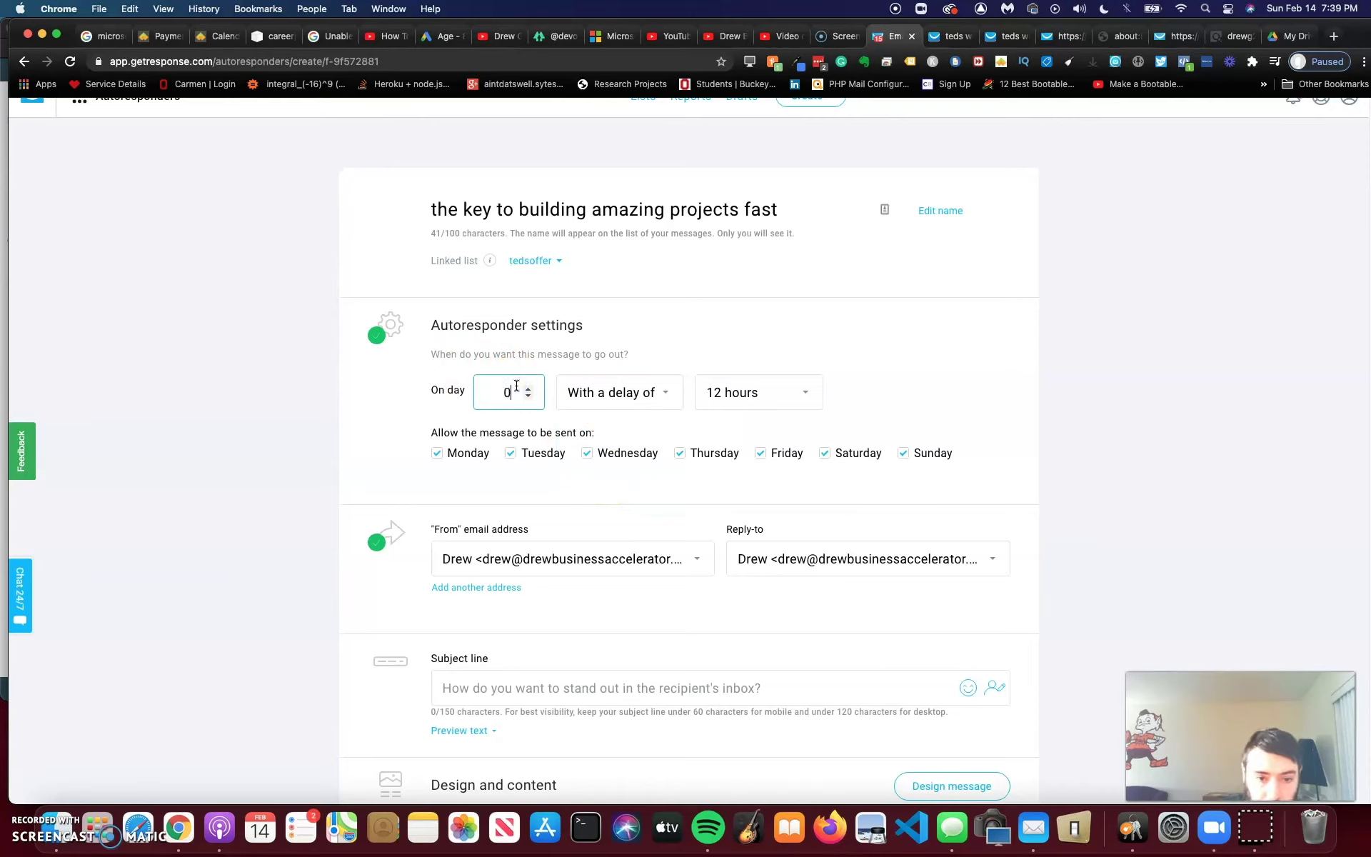
{"action": "left_click", "coordinate": [778, 392]}
{"action": "left_click", "coordinate": [657, 385]}
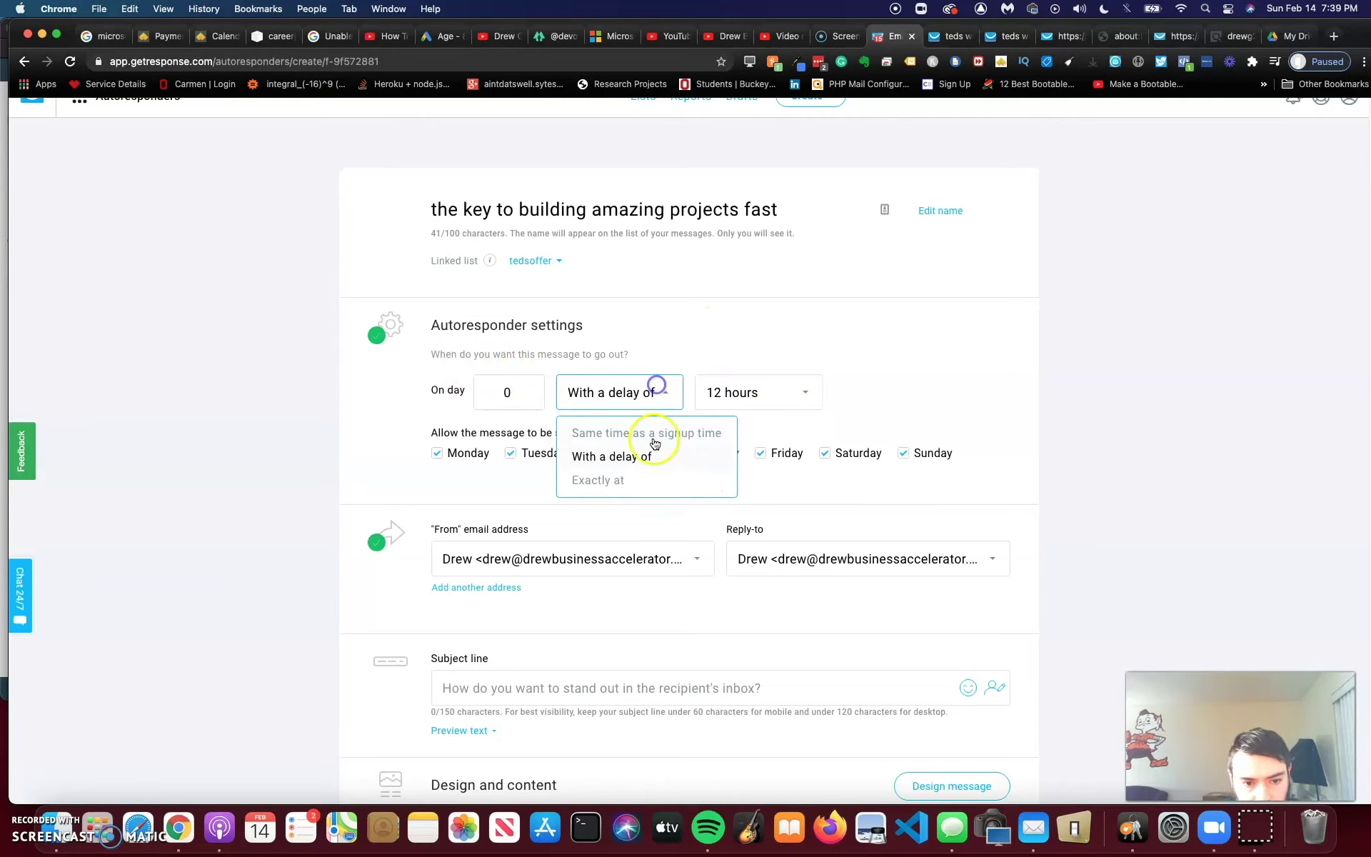
{"action": "left_click", "coordinate": [632, 477]}
{"action": "left_click", "coordinate": [714, 392]}
{"action": "left_click", "coordinate": [761, 331]}
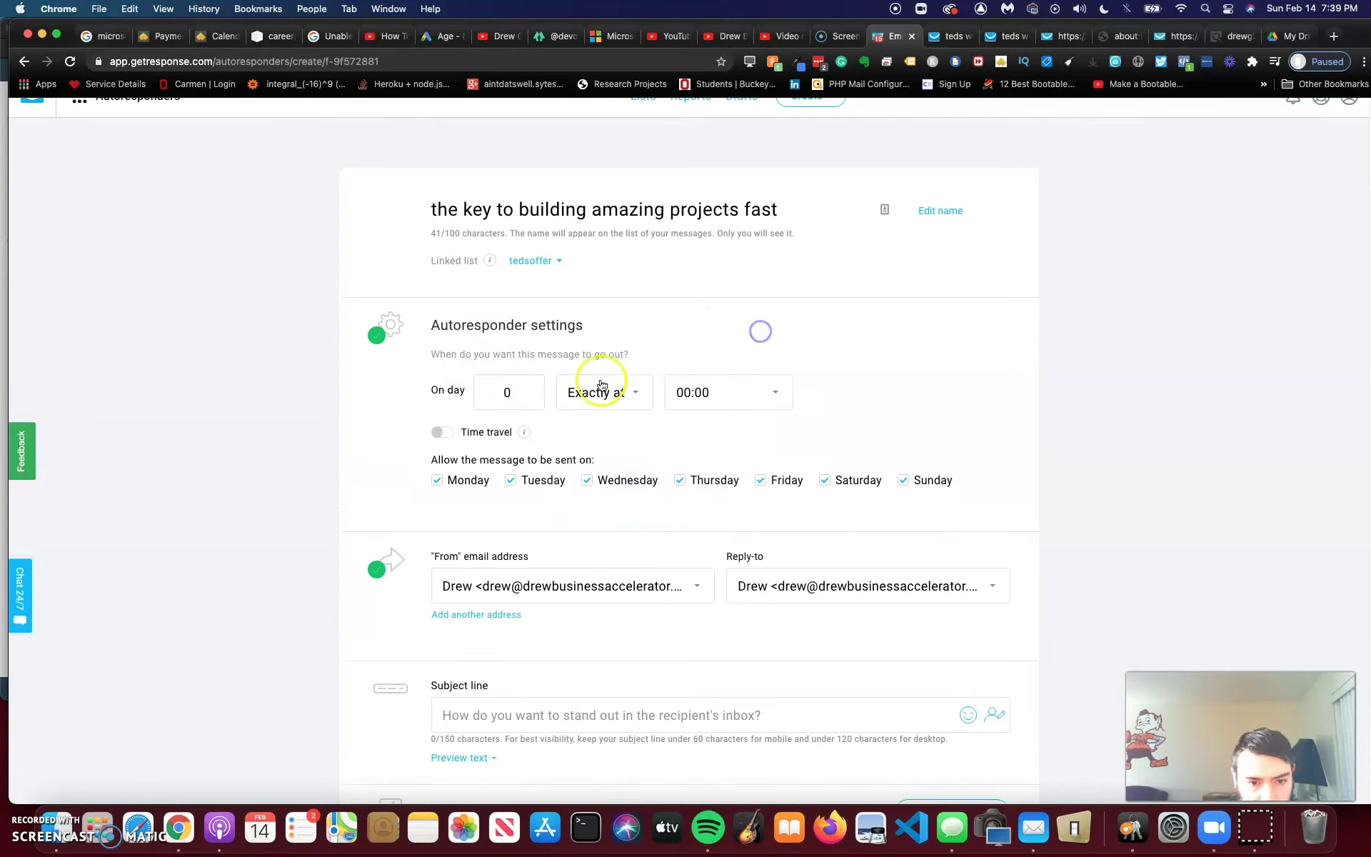
Step: Set the autoresponder back to day 1, sent at the same time as the signup time
{"action": "left_click", "coordinate": [506, 392]}
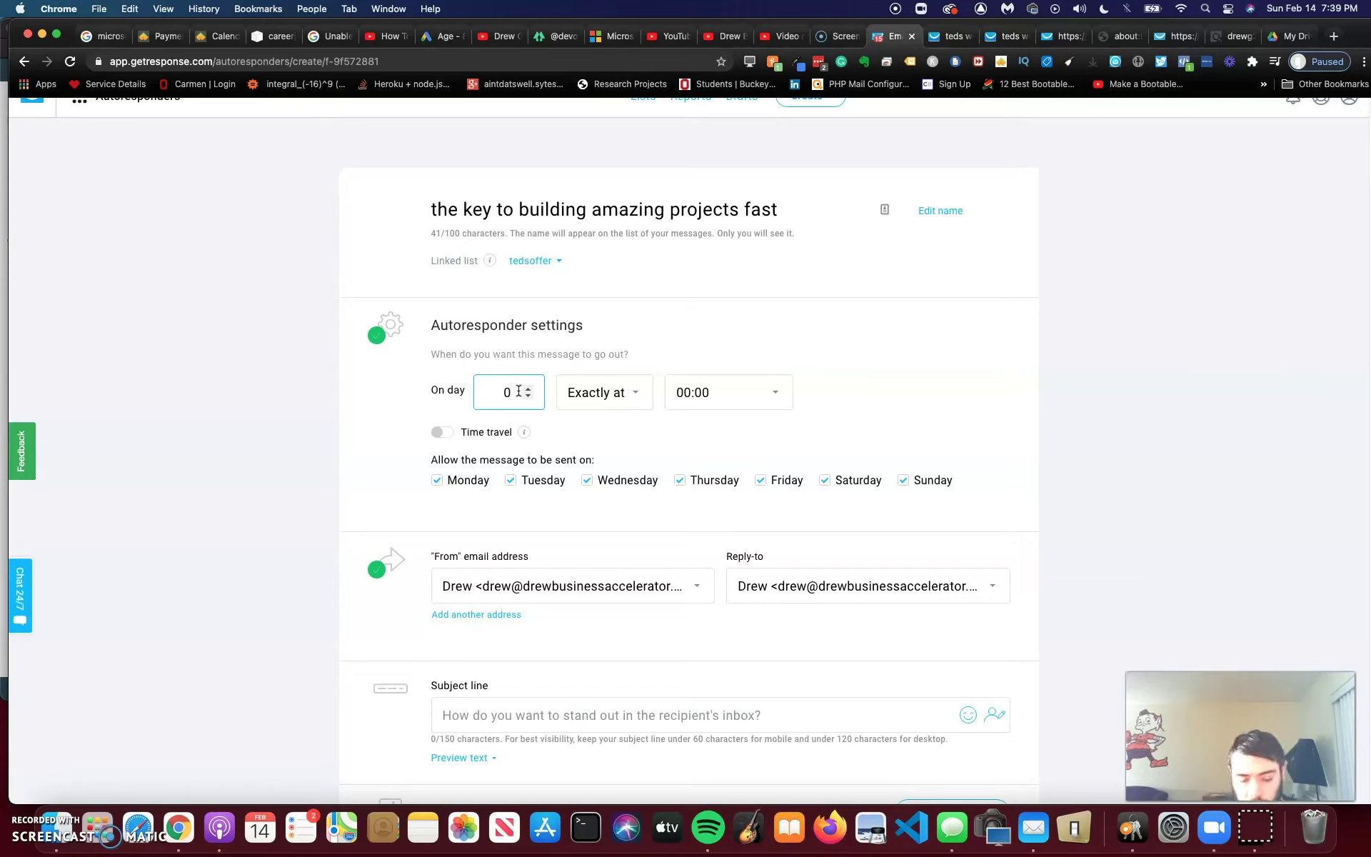
{"action": "left_click", "coordinate": [512, 391]}
{"action": "type", "text": "1"}
{"action": "left_click", "coordinate": [528, 392]}
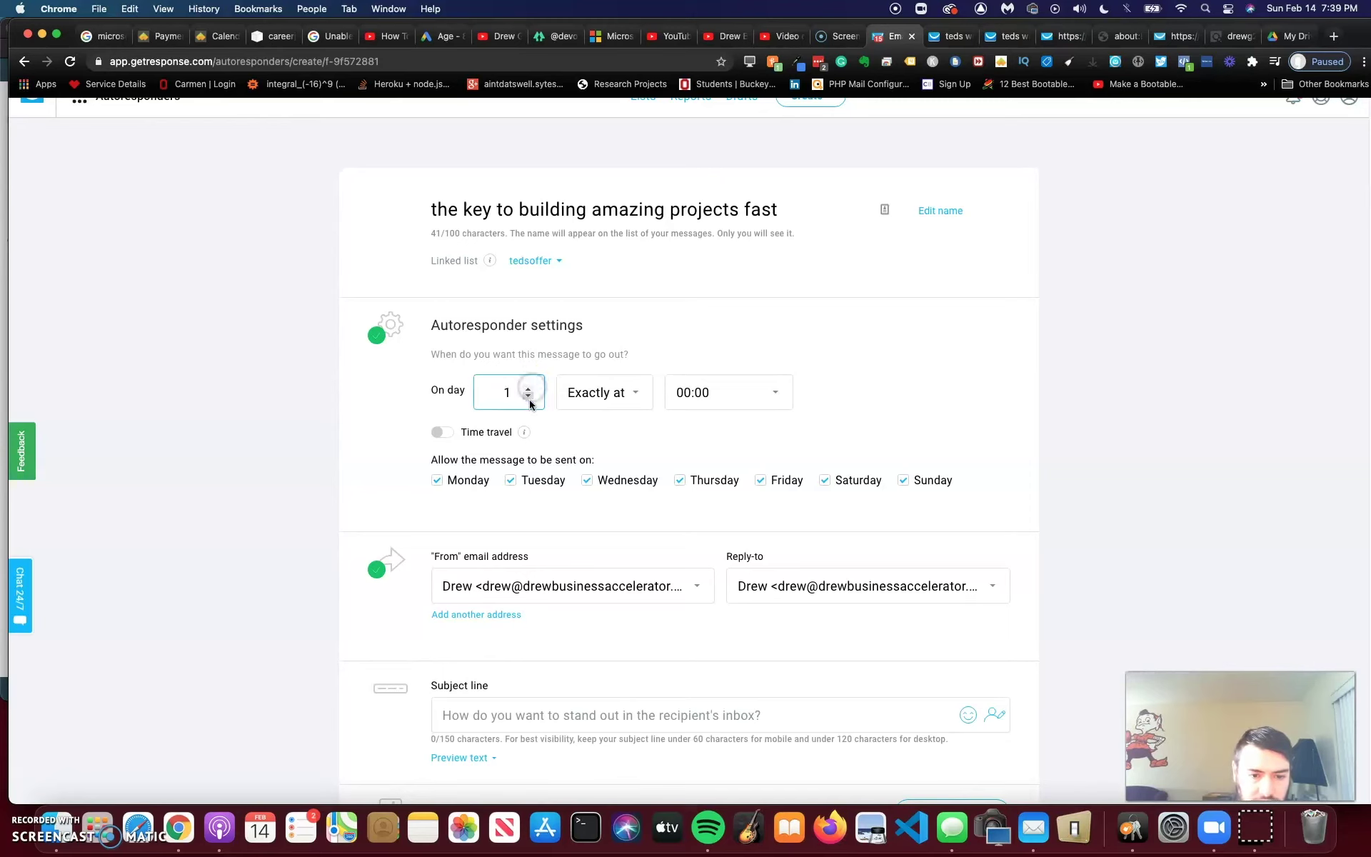
{"action": "left_click", "coordinate": [611, 391]}
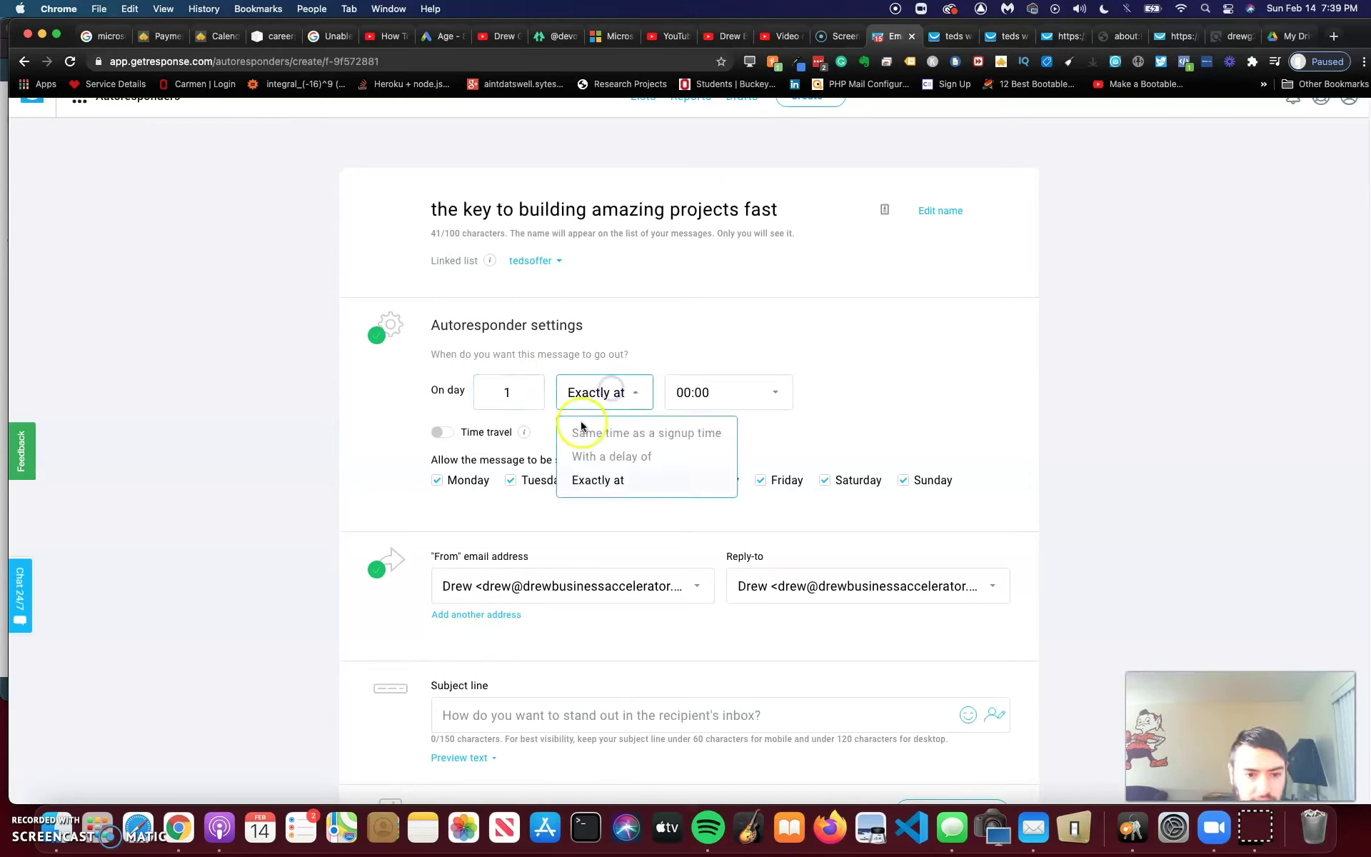
{"action": "left_click", "coordinate": [628, 433]}
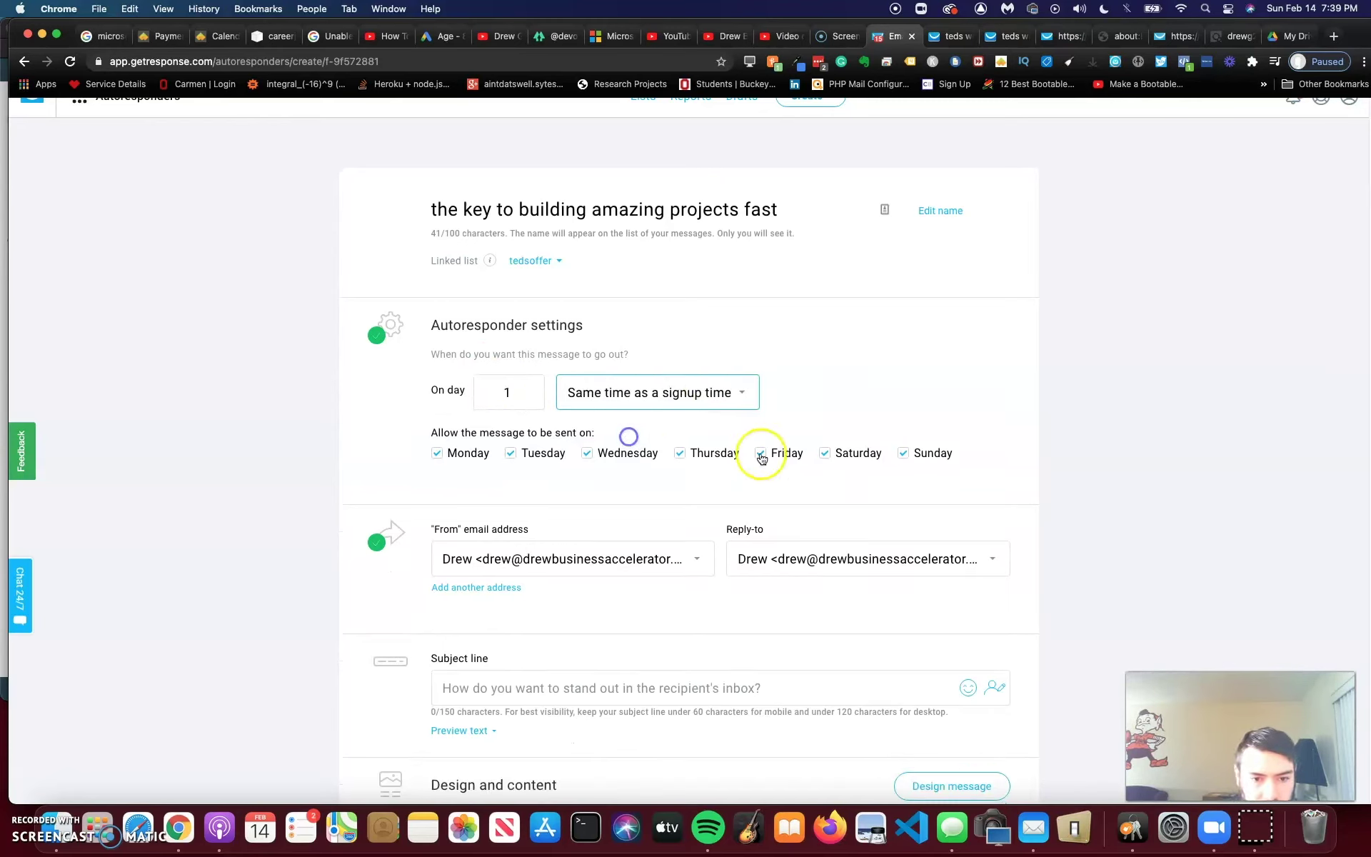
{"action": "left_click", "coordinate": [927, 378]}
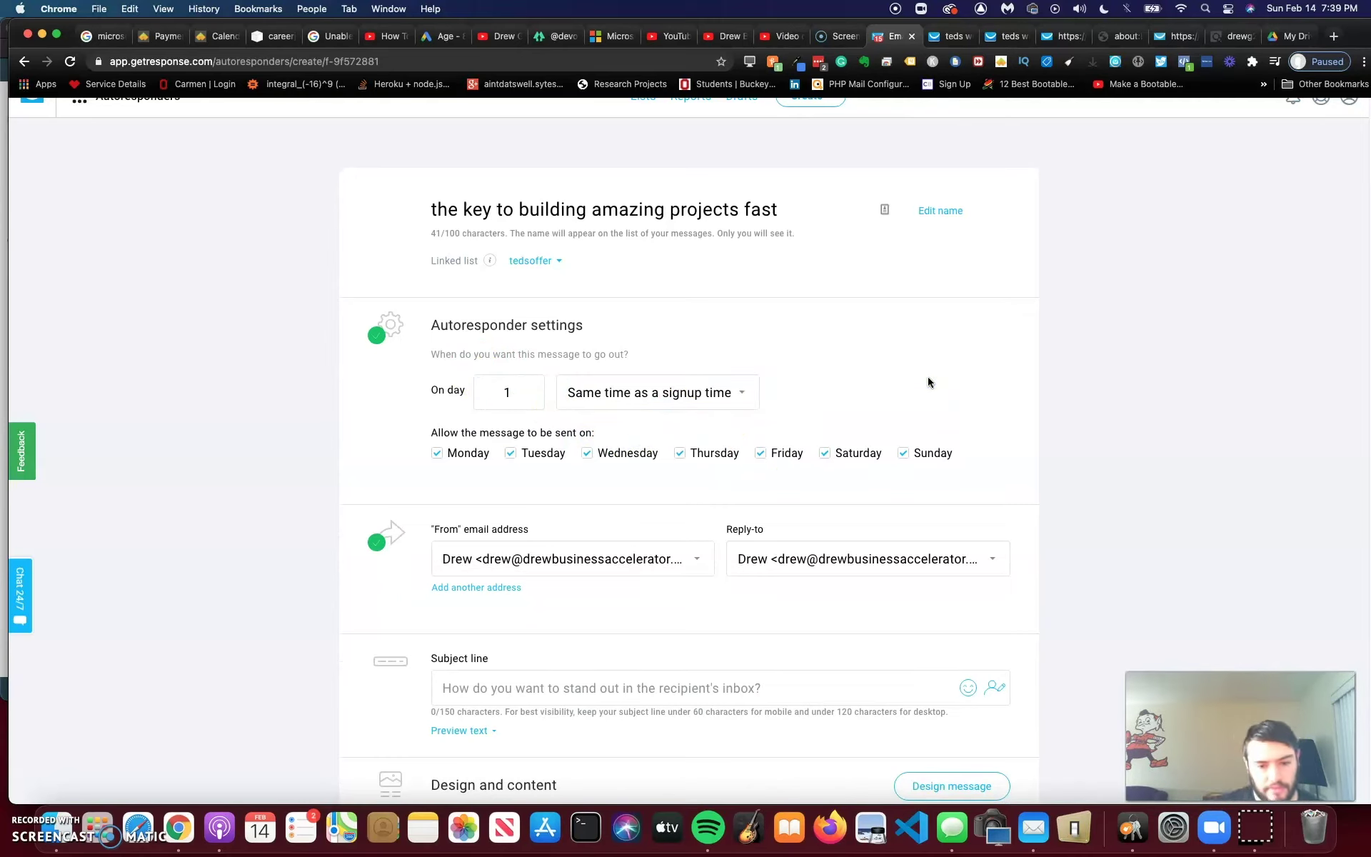
{"action": "left_click", "coordinate": [920, 381]}
{"action": "scroll", "coordinate": [685, 614], "scroll_direction": "down", "scroll_amount": 4}
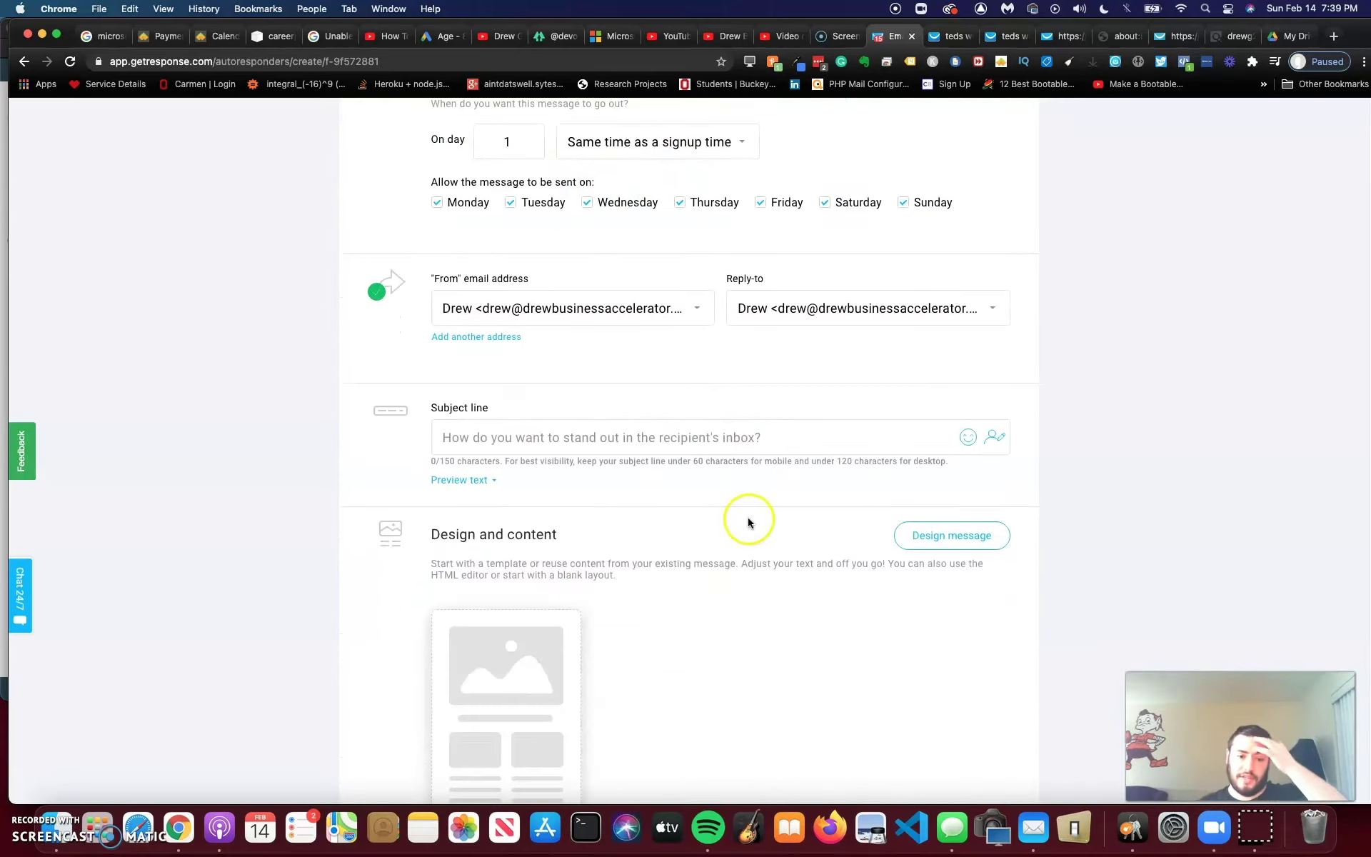
{"action": "scroll", "coordinate": [734, 434], "scroll_direction": "up", "scroll_amount": 4}
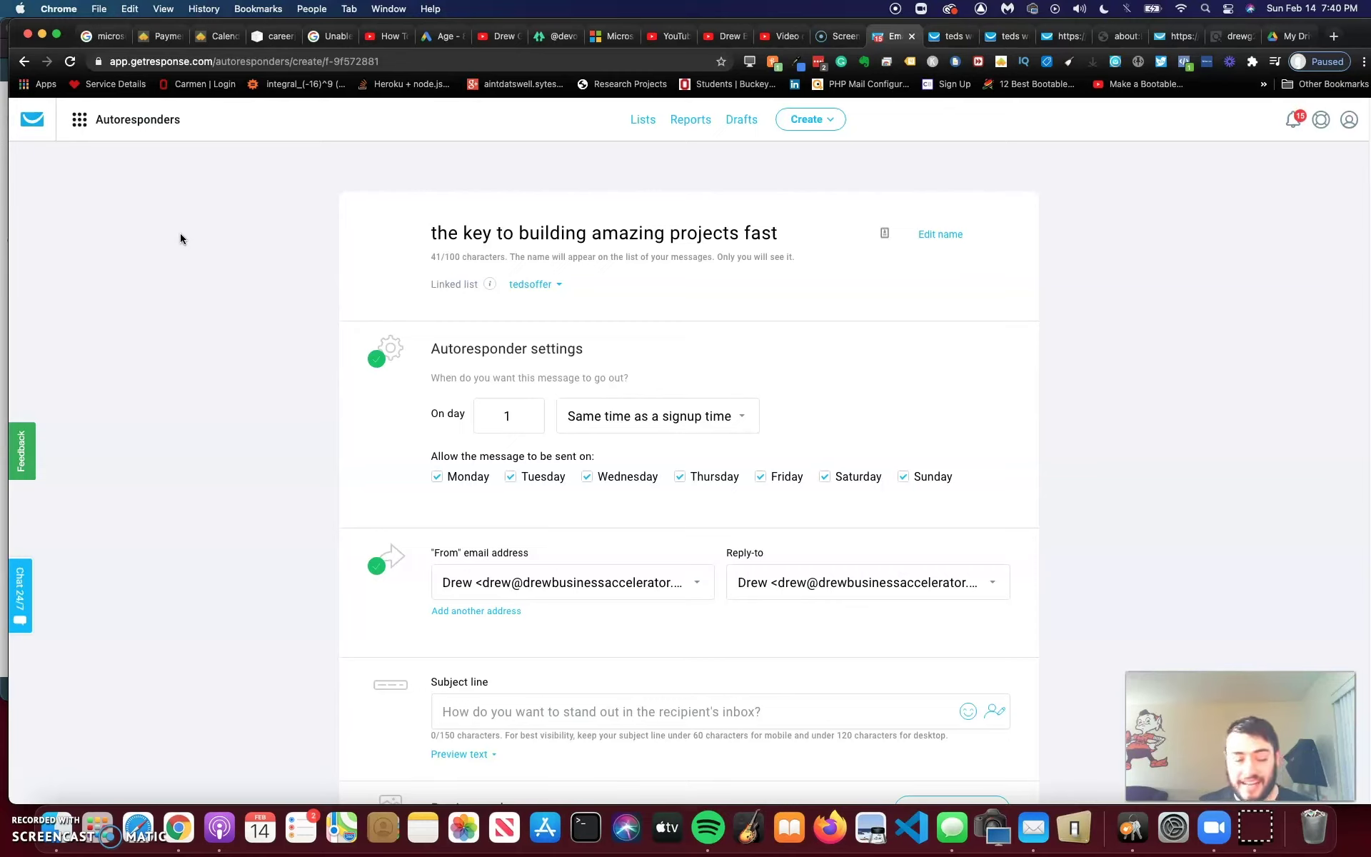
{"action": "left_click", "coordinate": [165, 229]}
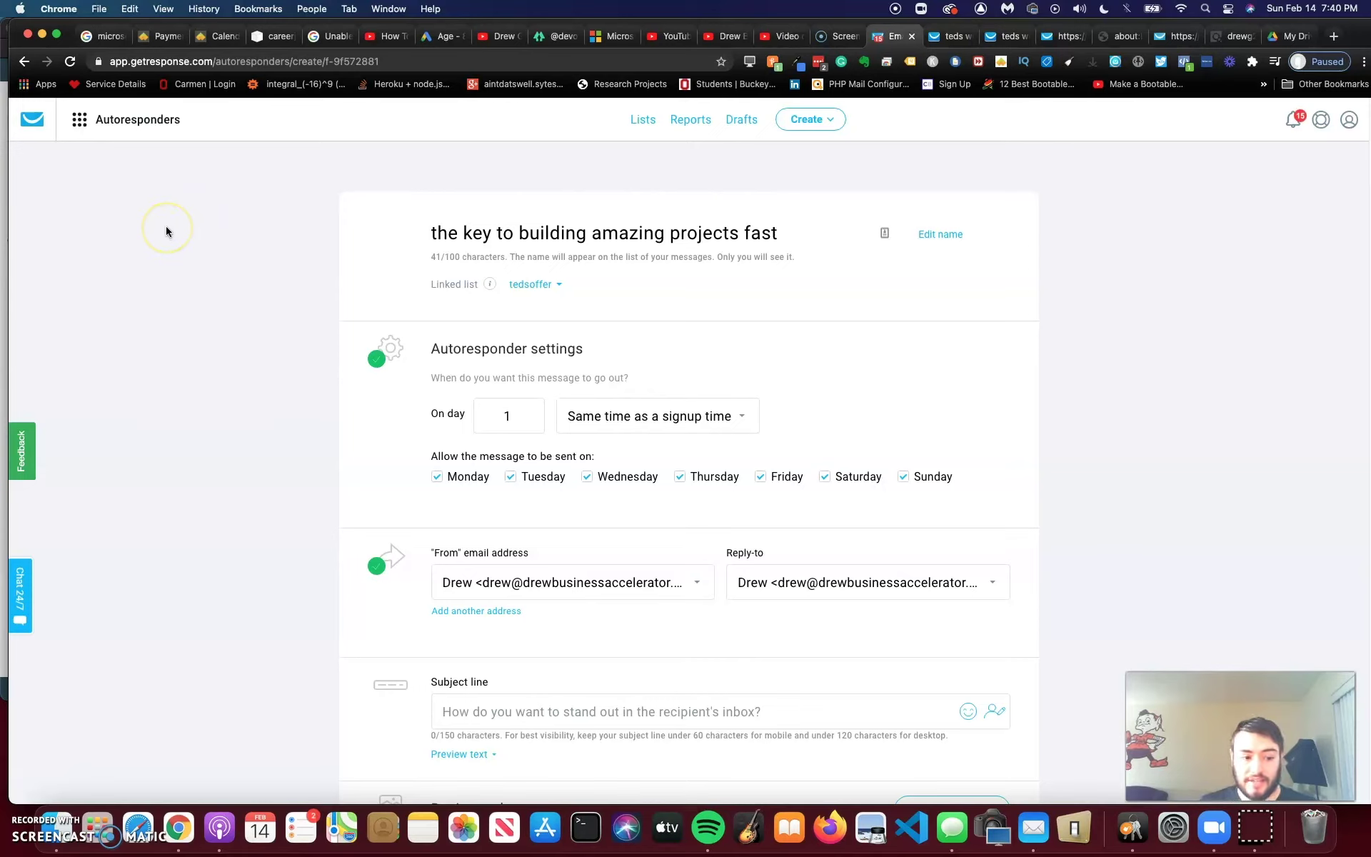